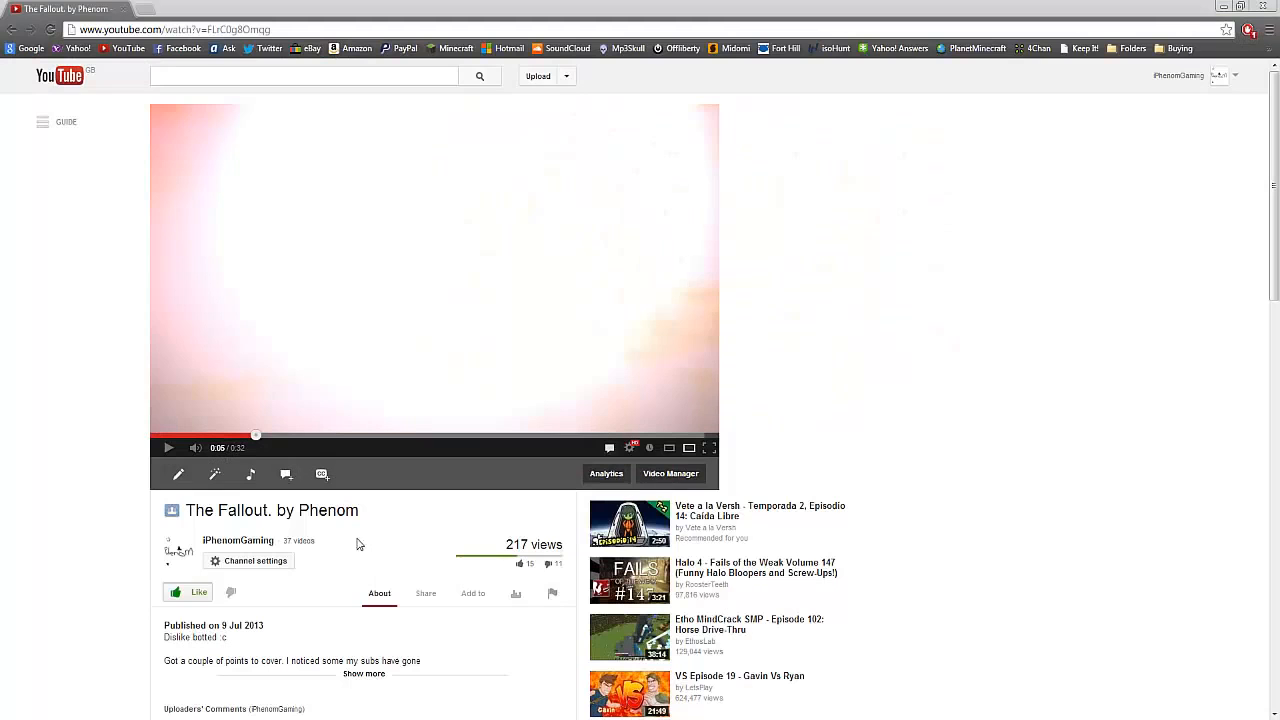
# Play the video The Fallout. by Phenom to view the example effect.
pyautogui.click(570, 387)
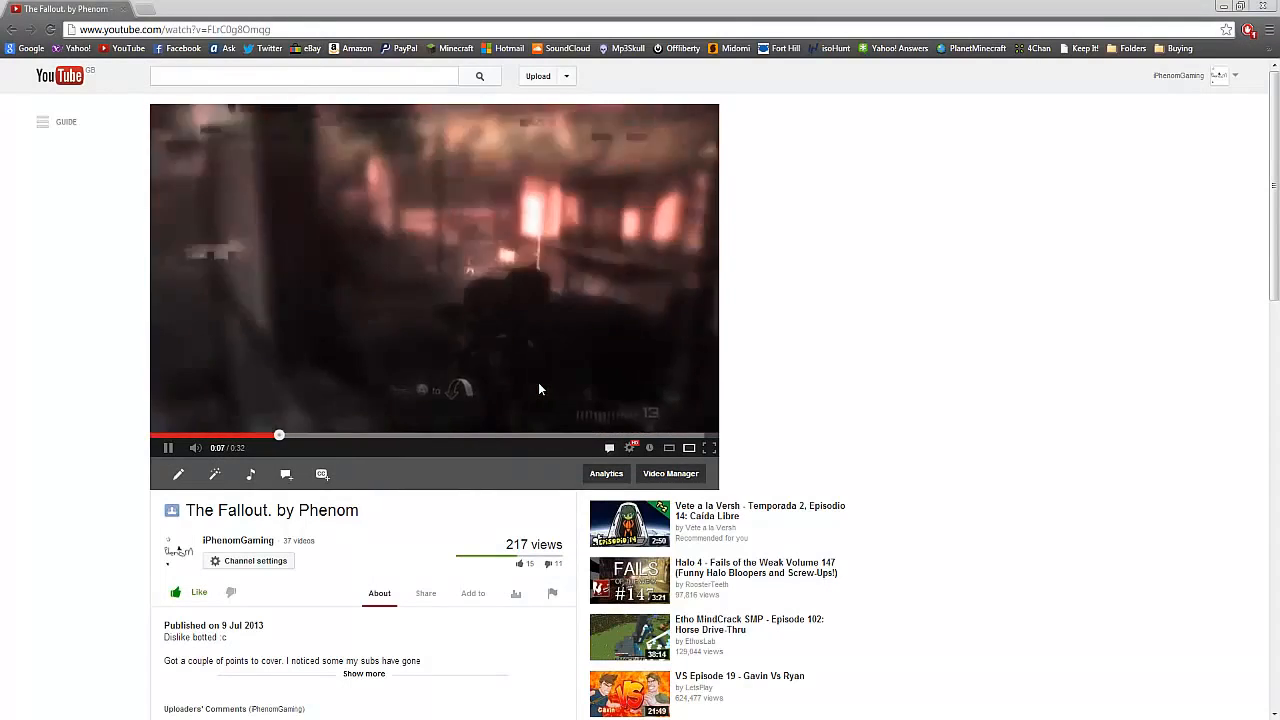
pyautogui.click(528, 368)
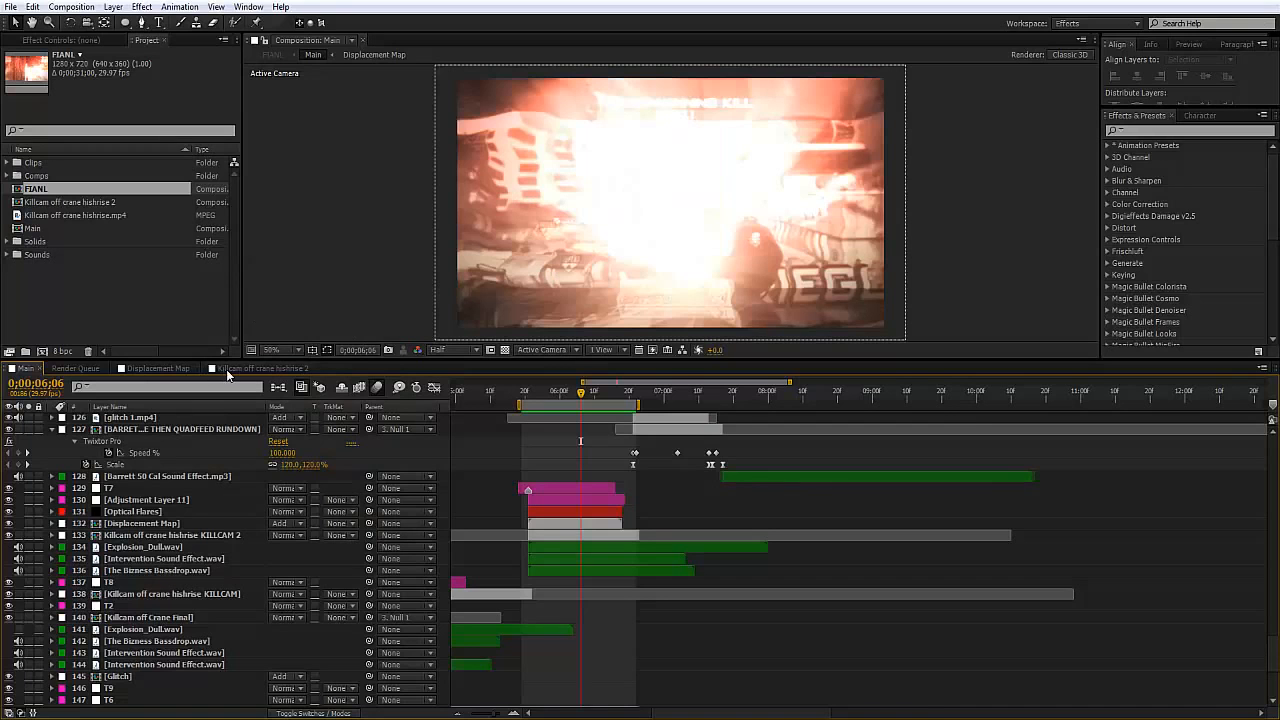
# Switch to After Effects and review the Killcam off crane hishrise 2 composition and its clip's Twixtor Pro settings.
pyautogui.click(228, 369)
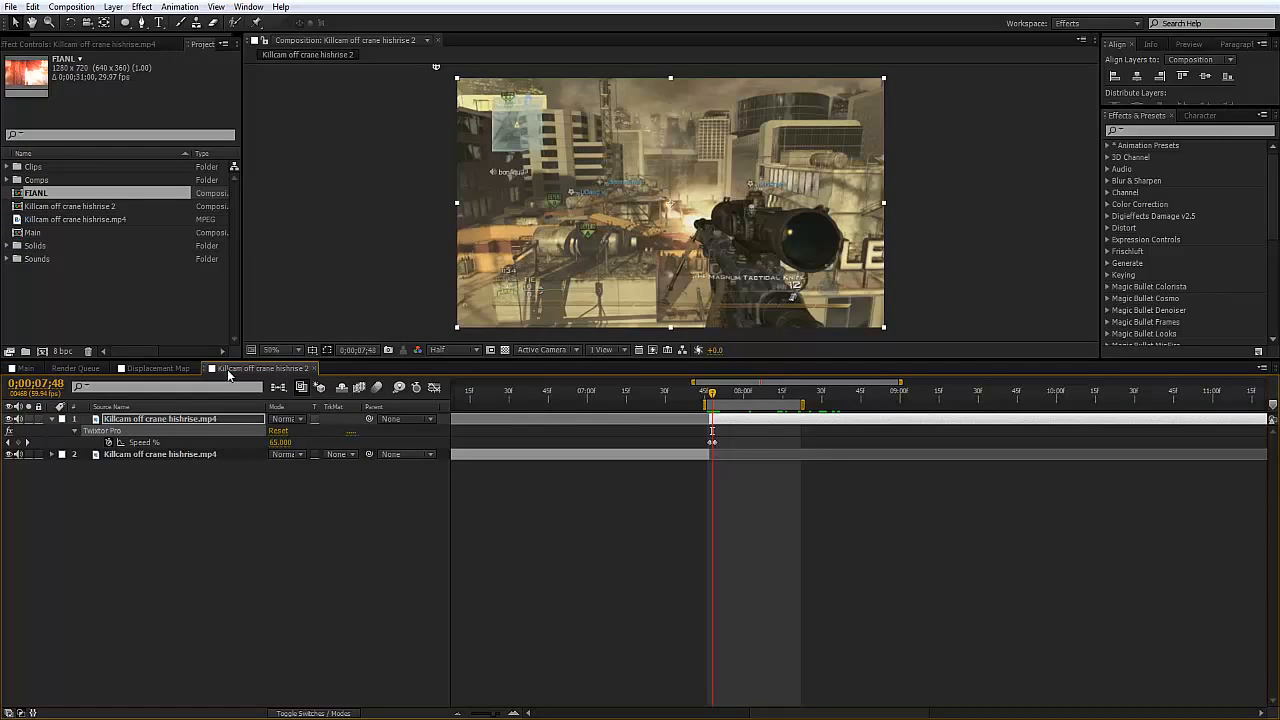
pyautogui.moveTo(719, 396)
pyautogui.mouseDown()
pyautogui.moveTo(803, 411)
pyautogui.moveTo(709, 414)
pyautogui.moveTo(738, 414)
pyautogui.moveTo(731, 394)
pyautogui.moveTo(776, 404)
pyautogui.moveTo(709, 399)
pyautogui.moveTo(741, 405)
pyautogui.mouseUp()
pyautogui.click(855, 520)
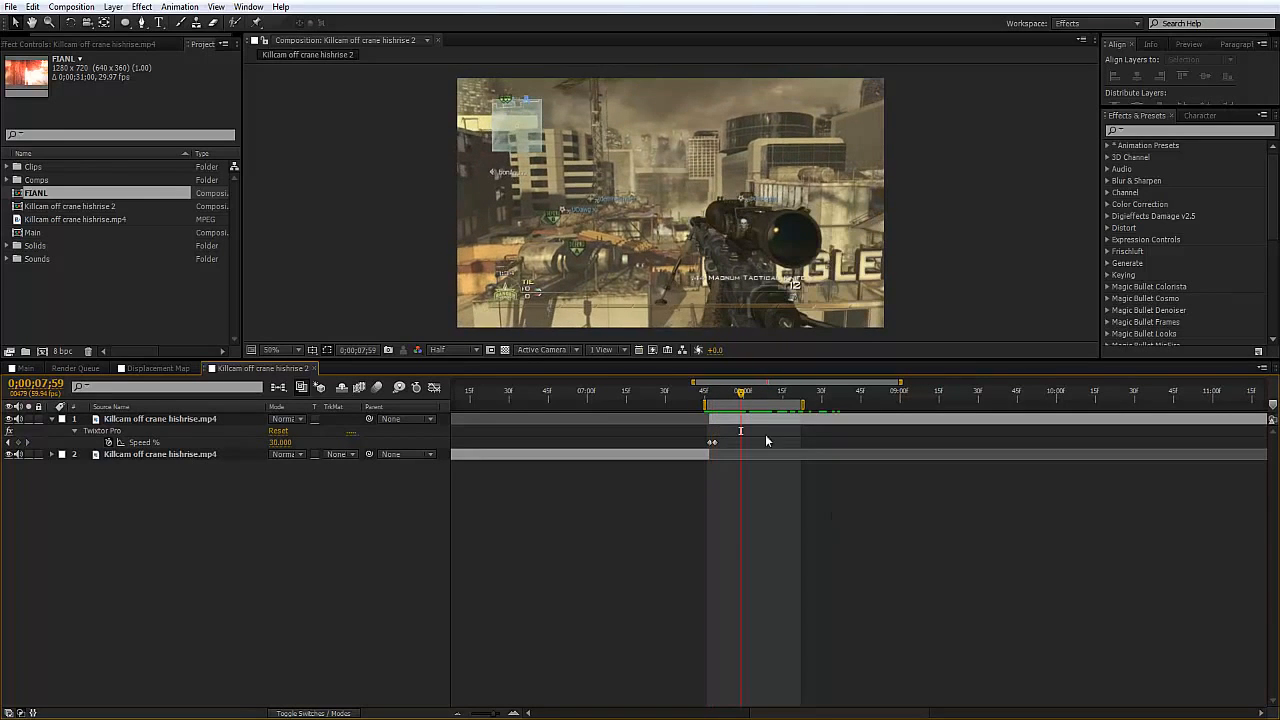
pyautogui.click(114, 44)
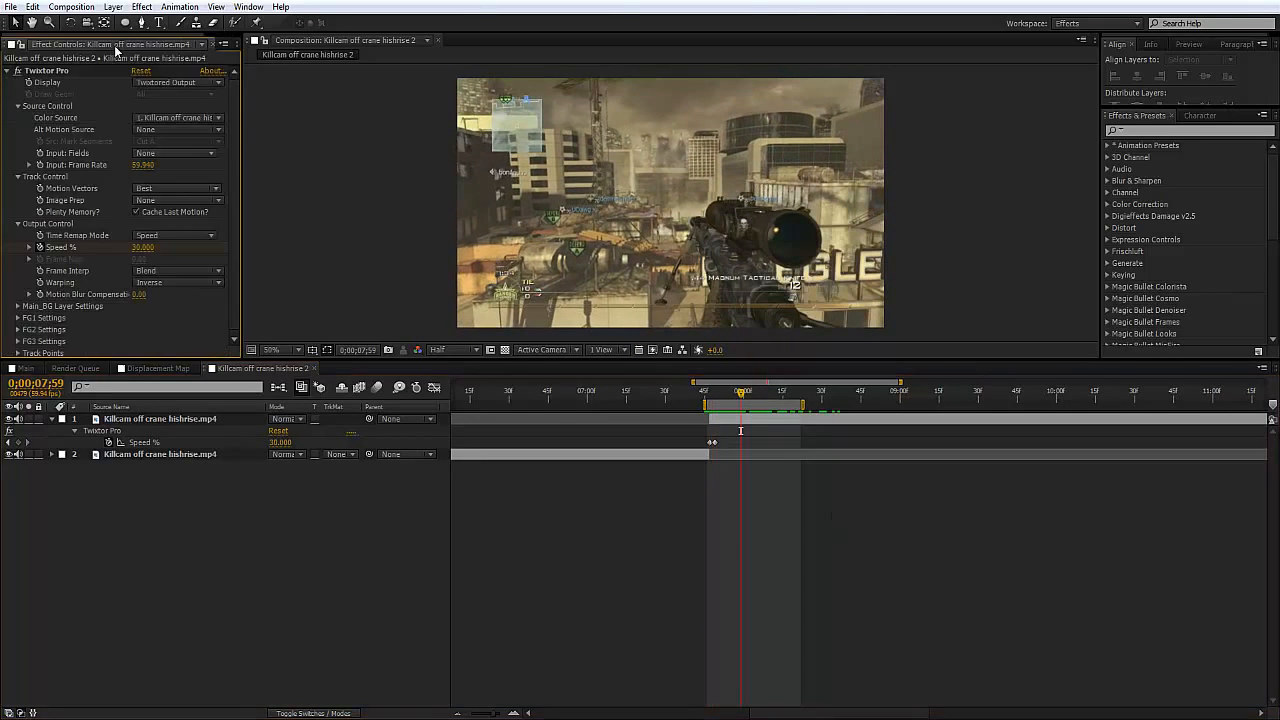
pyautogui.click(228, 44)
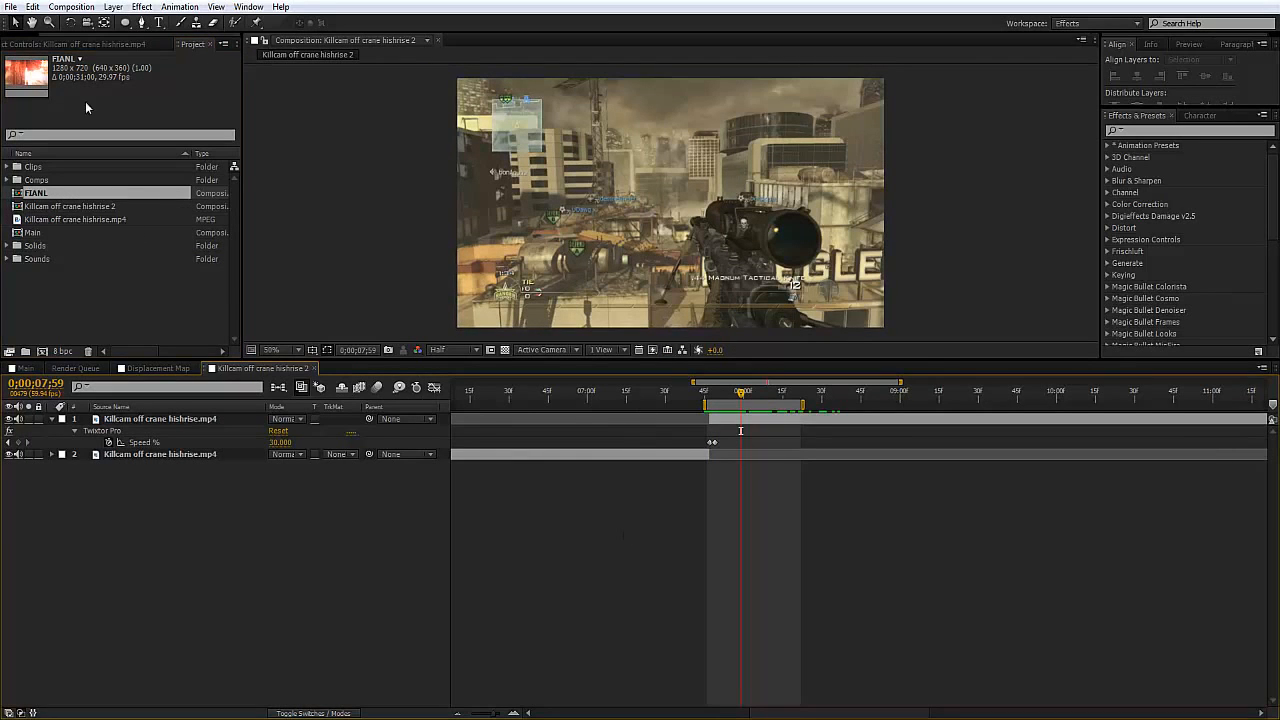
# Create a new composition, Comp 1, at 1280 x 720, 59.94 fps and 5 seconds long.
pyautogui.click(80, 7)
pyautogui.click(100, 24)
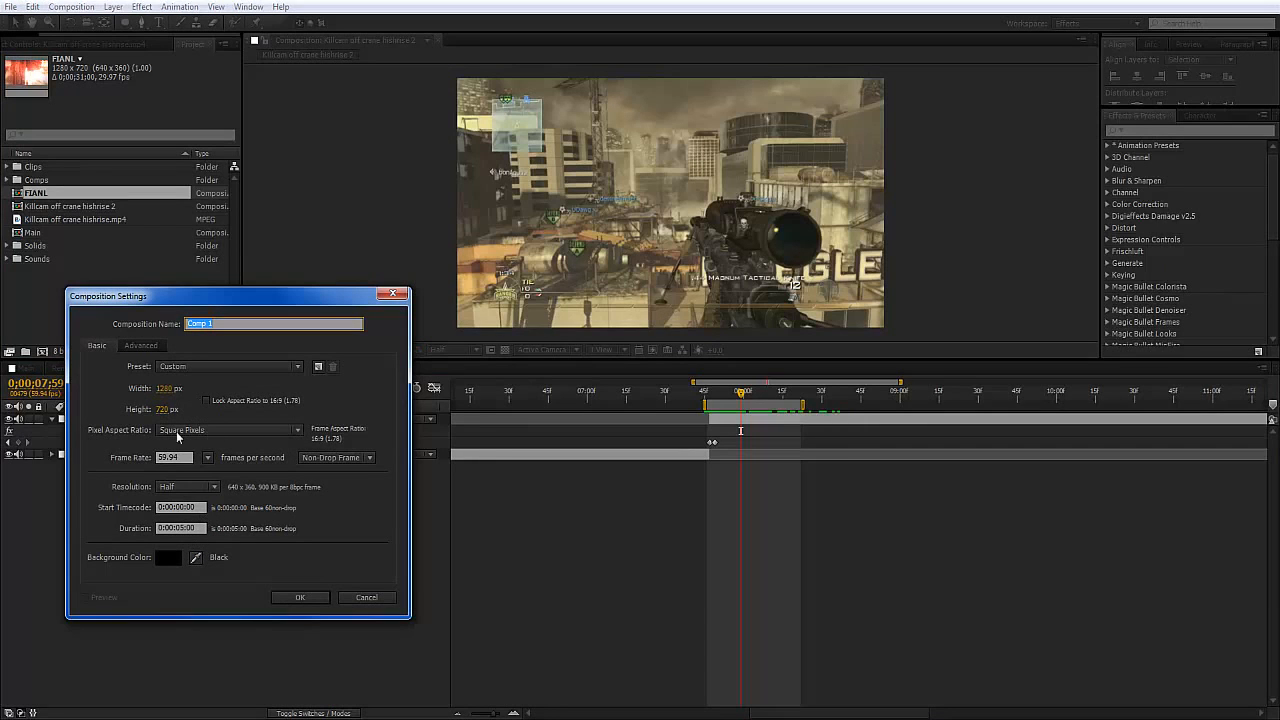
pyautogui.click(297, 606)
# Add a white 1280 x 720 solid layer to Comp 1.
pyautogui.rightClick(550, 473)
pyautogui.moveTo(575, 482)
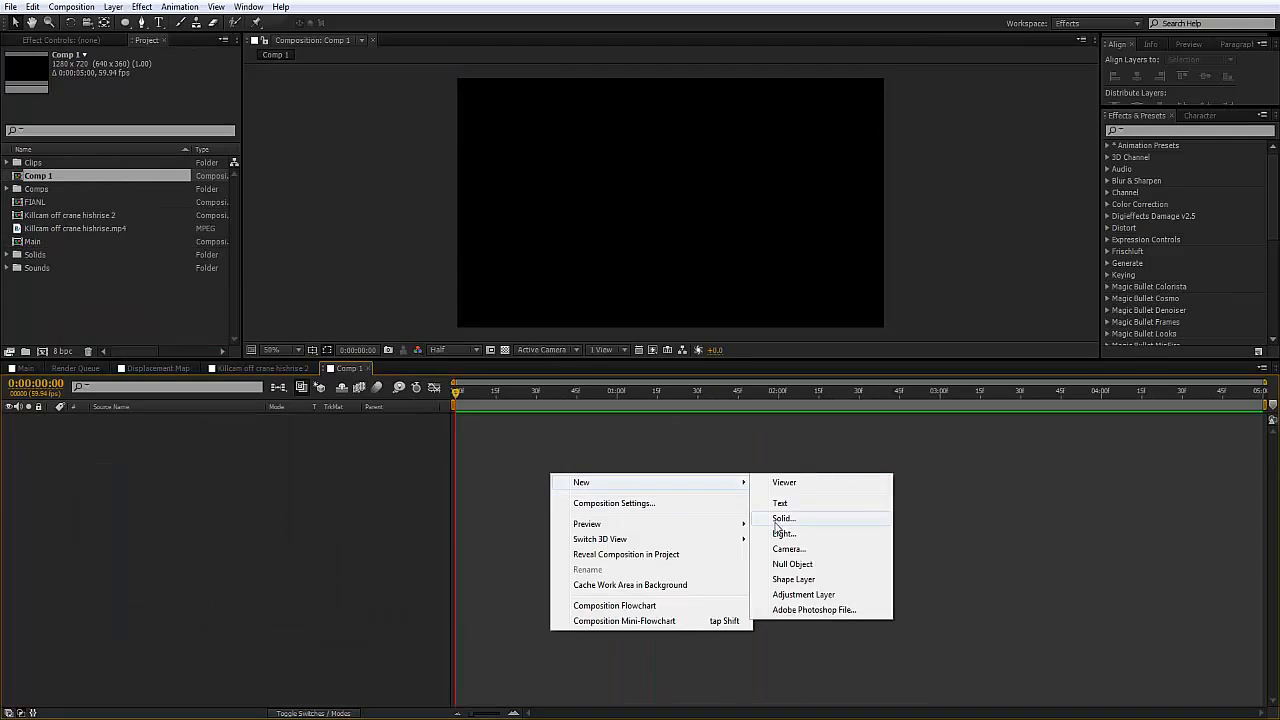
pyautogui.click(777, 519)
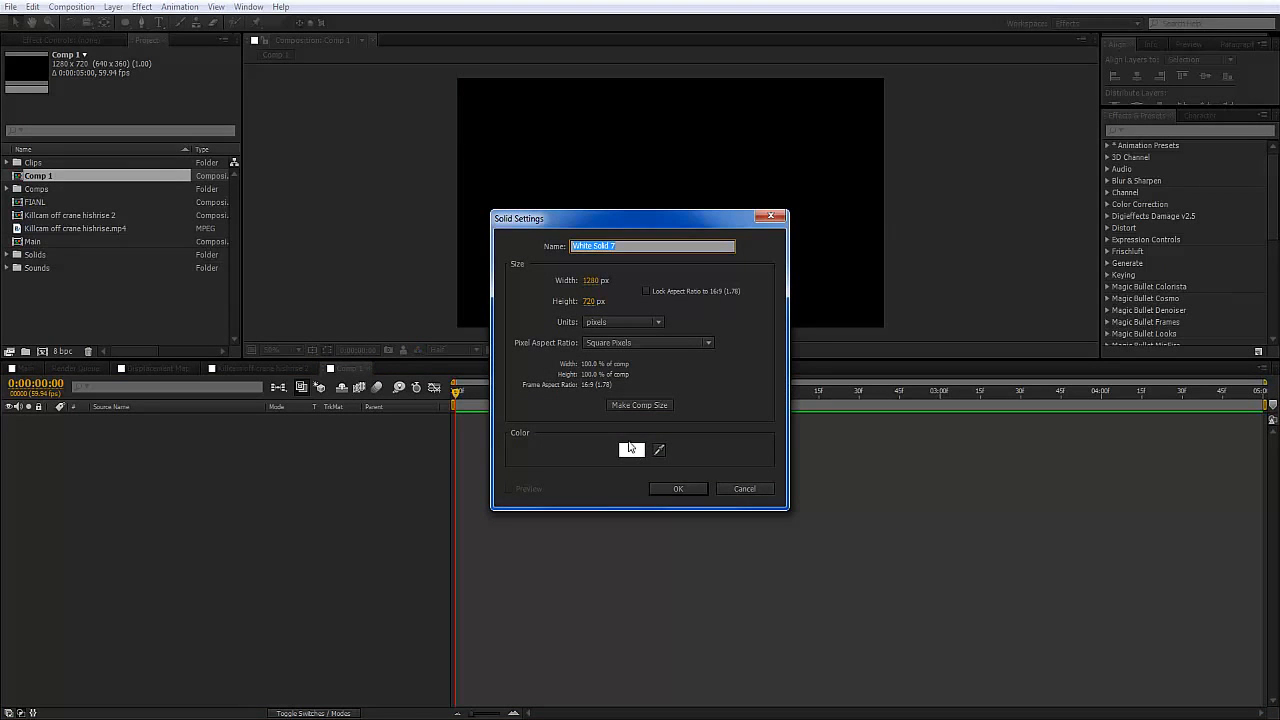
pyautogui.press('Return')
# Mask the white solid into a ring with a large centred ellipse and a duplicate mask set to Subtract with -40 pixels expansion.
pyautogui.click(126, 24)
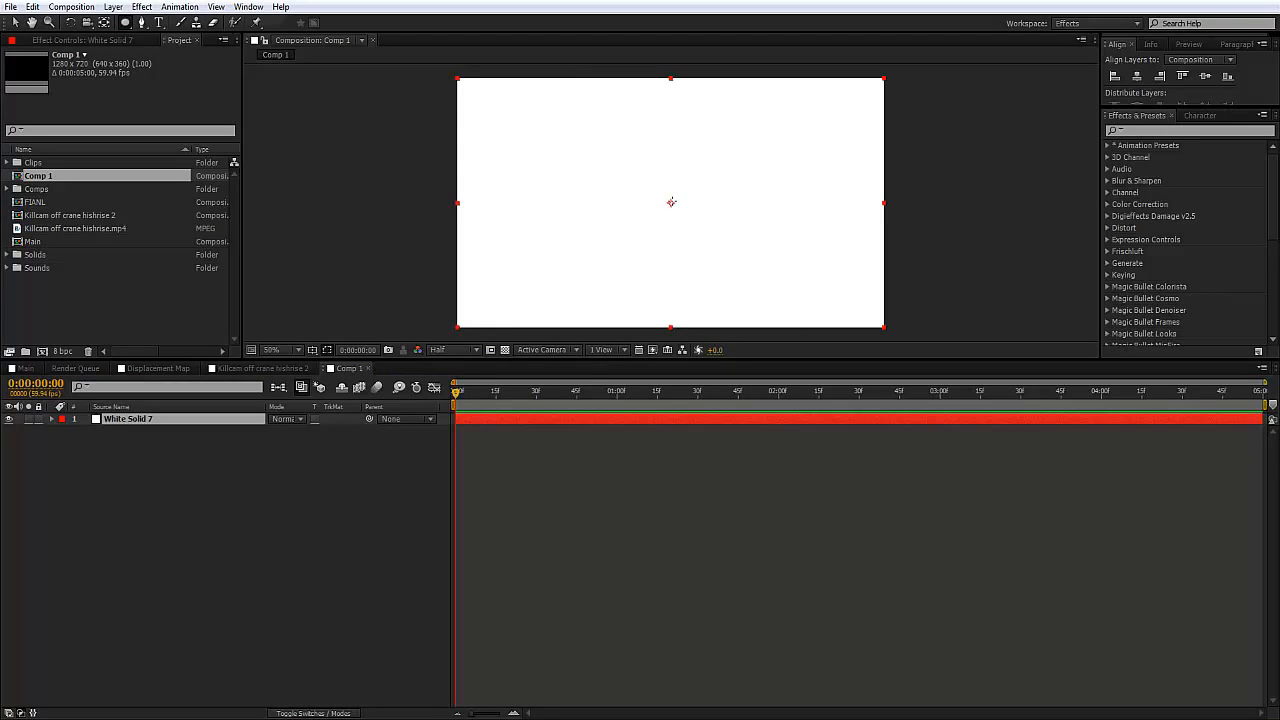
pyautogui.moveTo(671, 203); pyautogui.dragTo(833, 315)
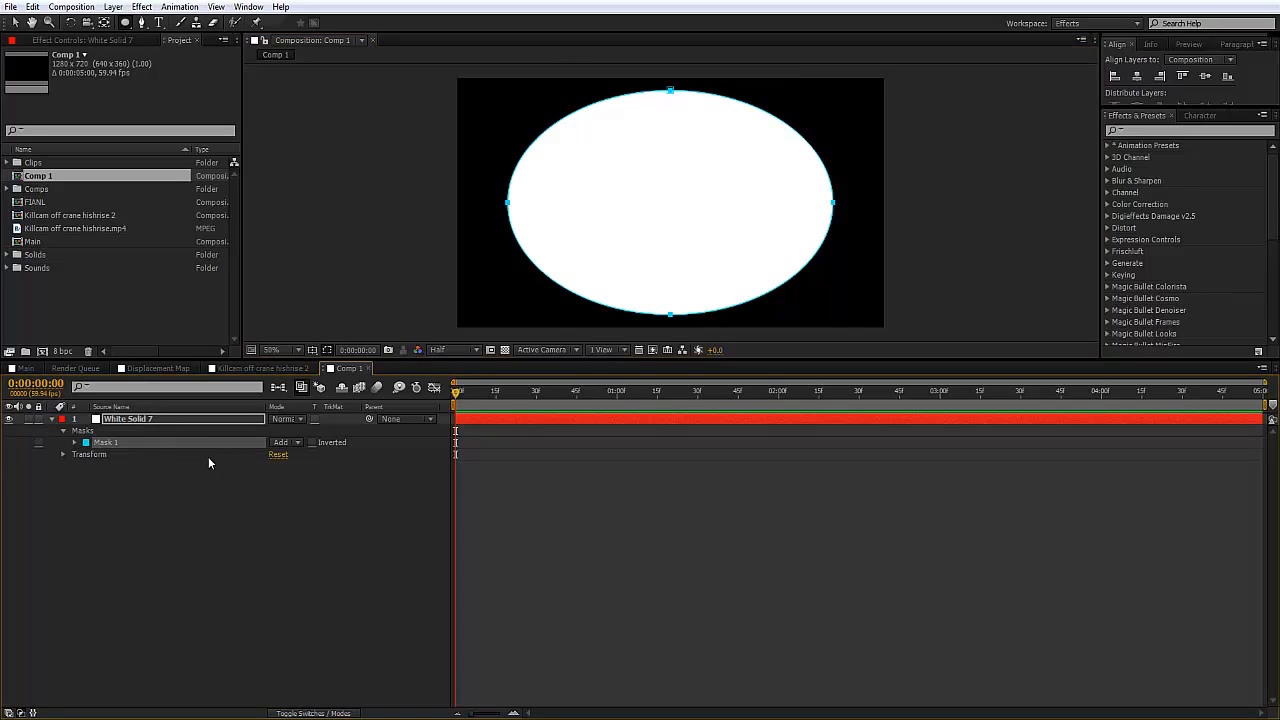
pyautogui.hotkey('ctrl', 'd')
pyautogui.click(290, 455)
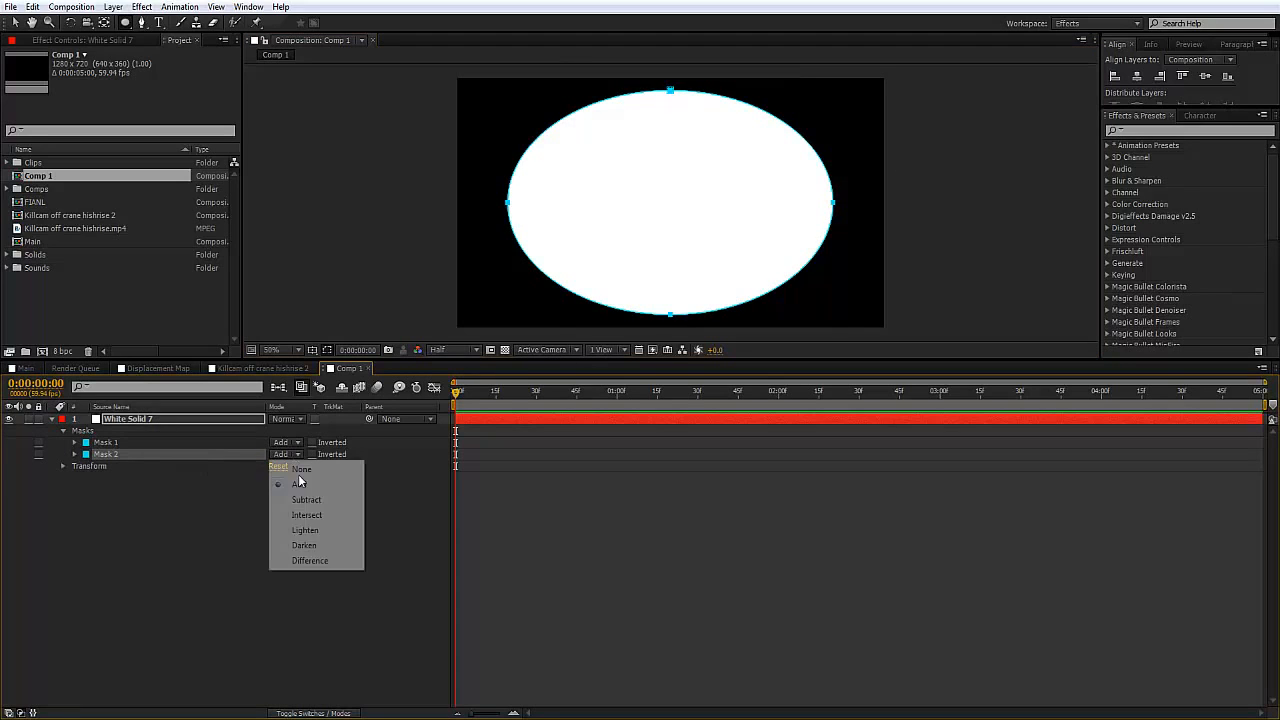
pyautogui.click(302, 500)
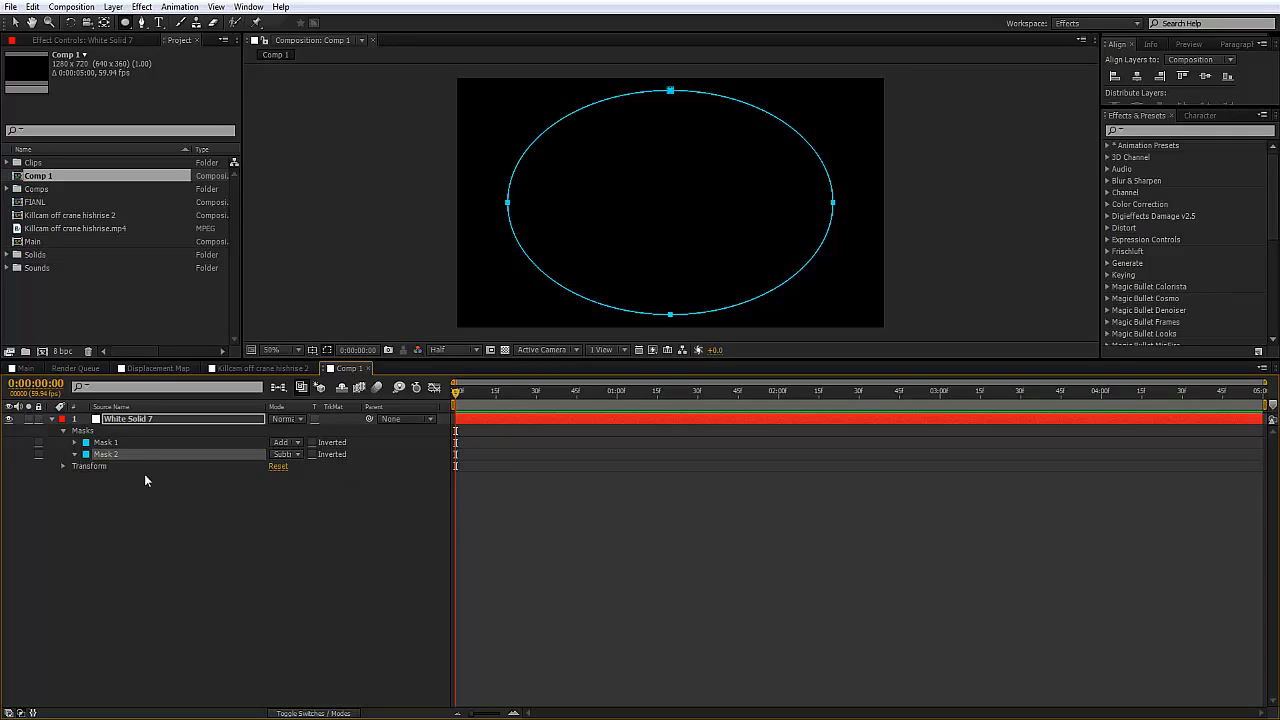
pyautogui.moveTo(277, 509); pyautogui.dragTo(240, 504)
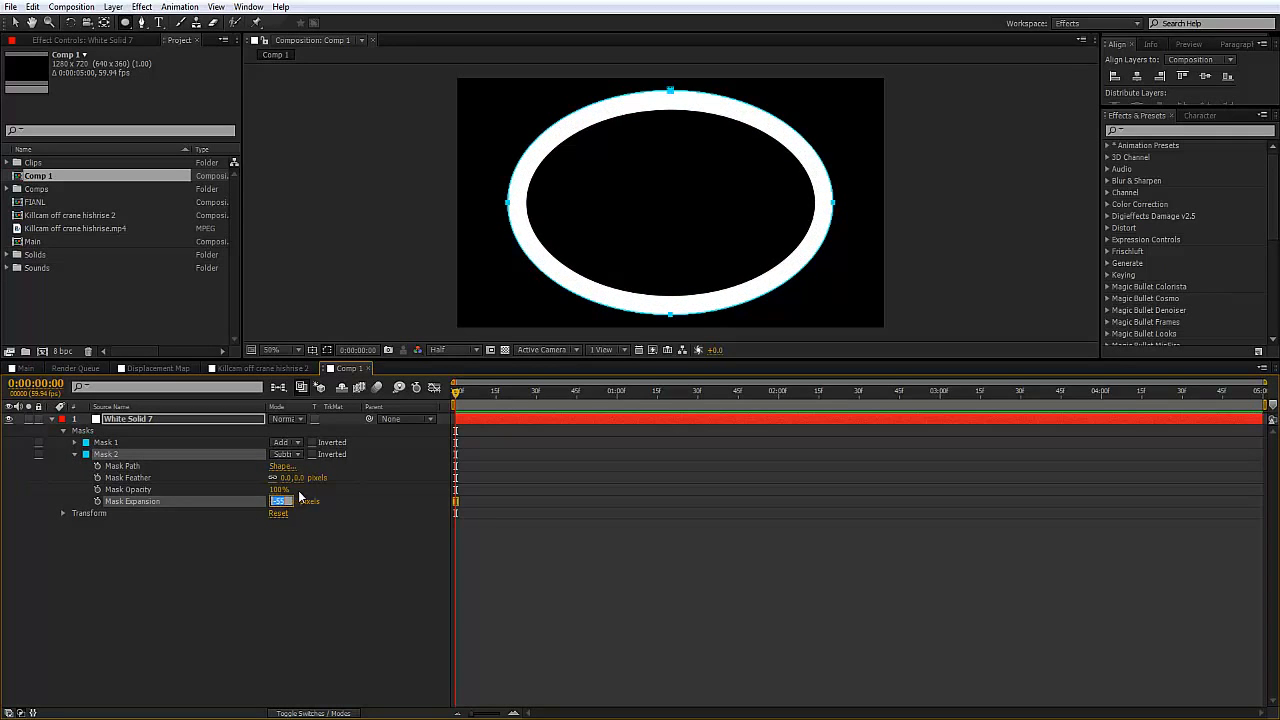
pyautogui.press('Return')
# Set the Mask Feather of both ellipse masks on the white solid to 80 pixels.
pyautogui.click(181, 421)
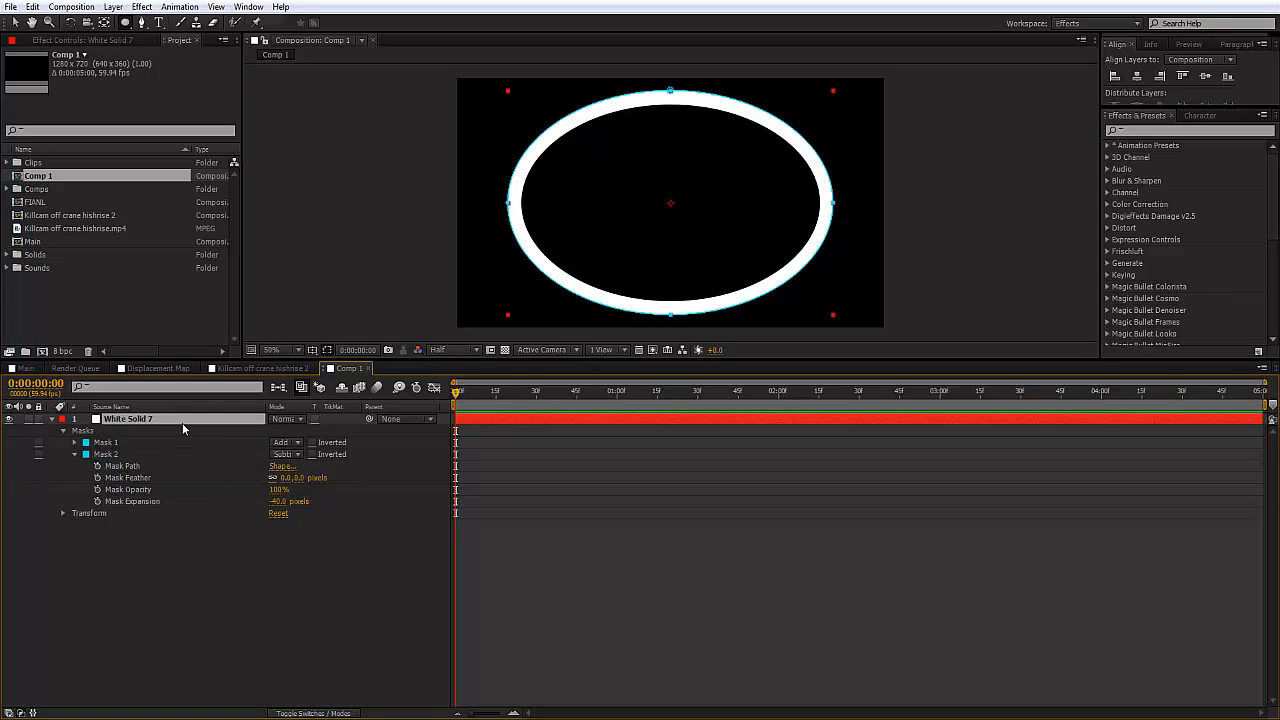
pyautogui.press('f')
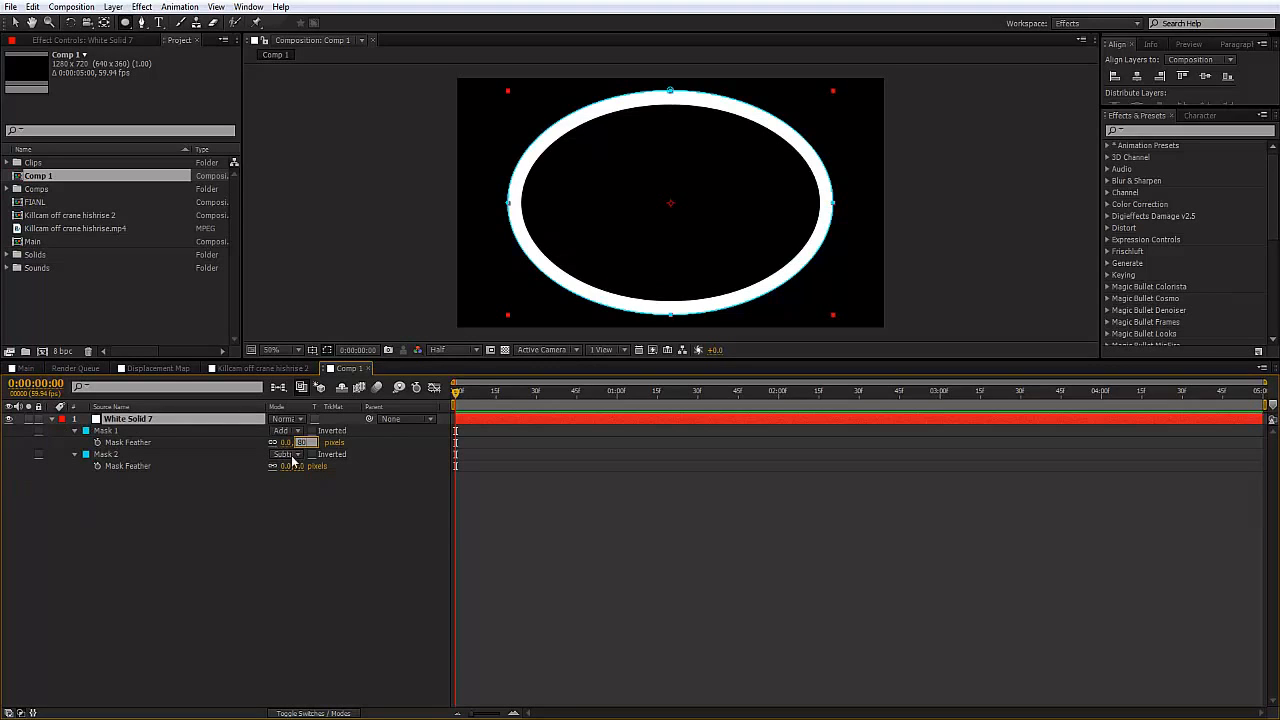
pyautogui.press('Return')
pyautogui.click(300, 465)
pyautogui.write('80')
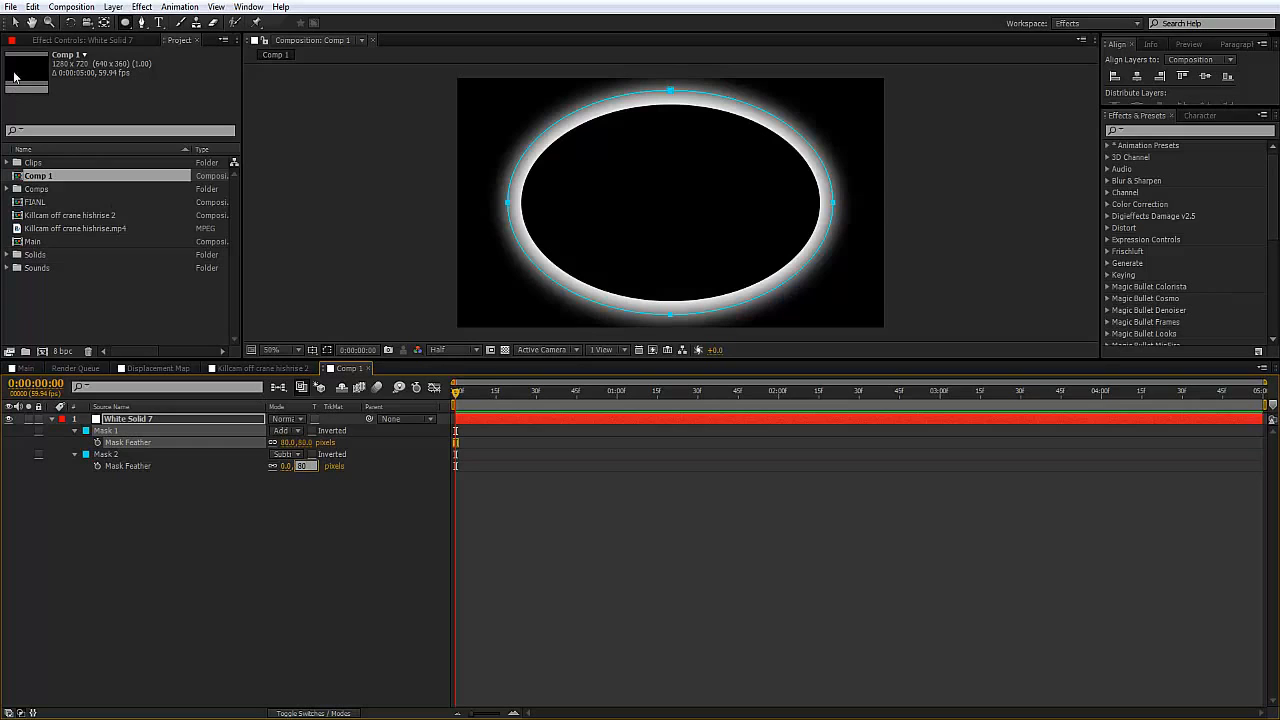
pyautogui.click(15, 22)
pyautogui.click(459, 430)
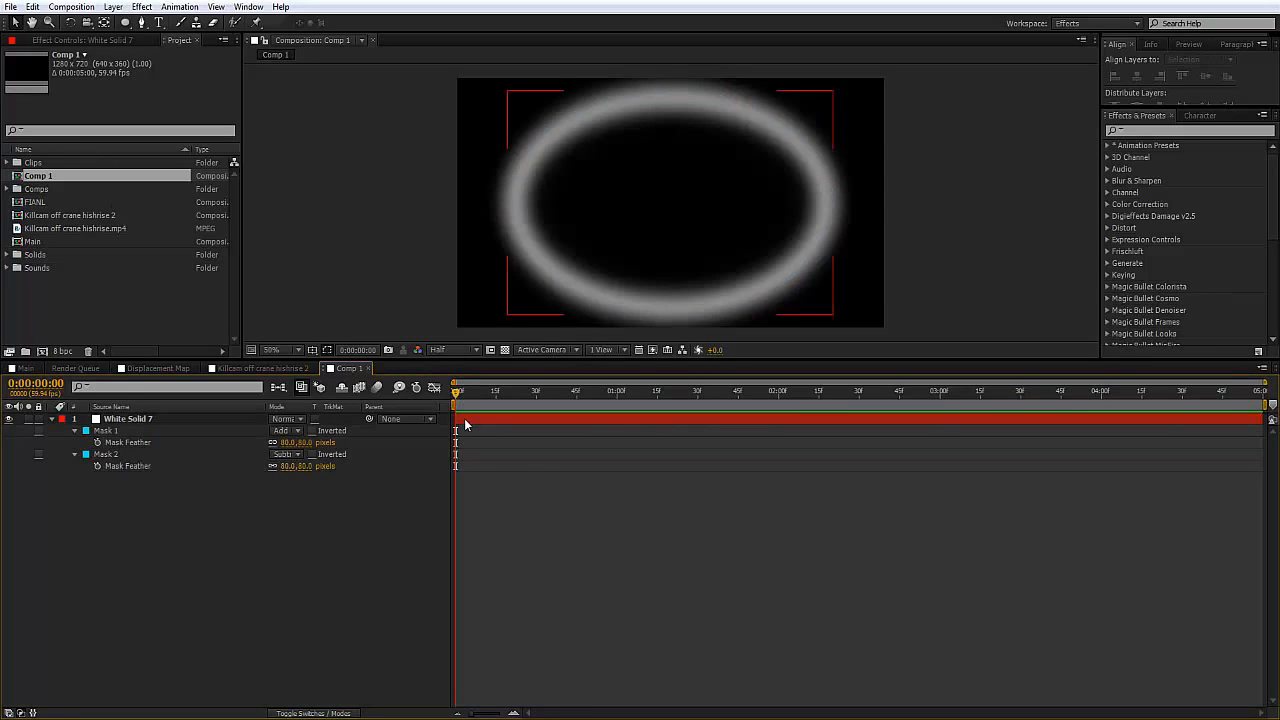
# Move the feathered ring toward the lower right of the frame and set its scale to 80%.
pyautogui.click(625, 227)
pyautogui.moveTo(628, 254); pyautogui.dragTo(731, 330)
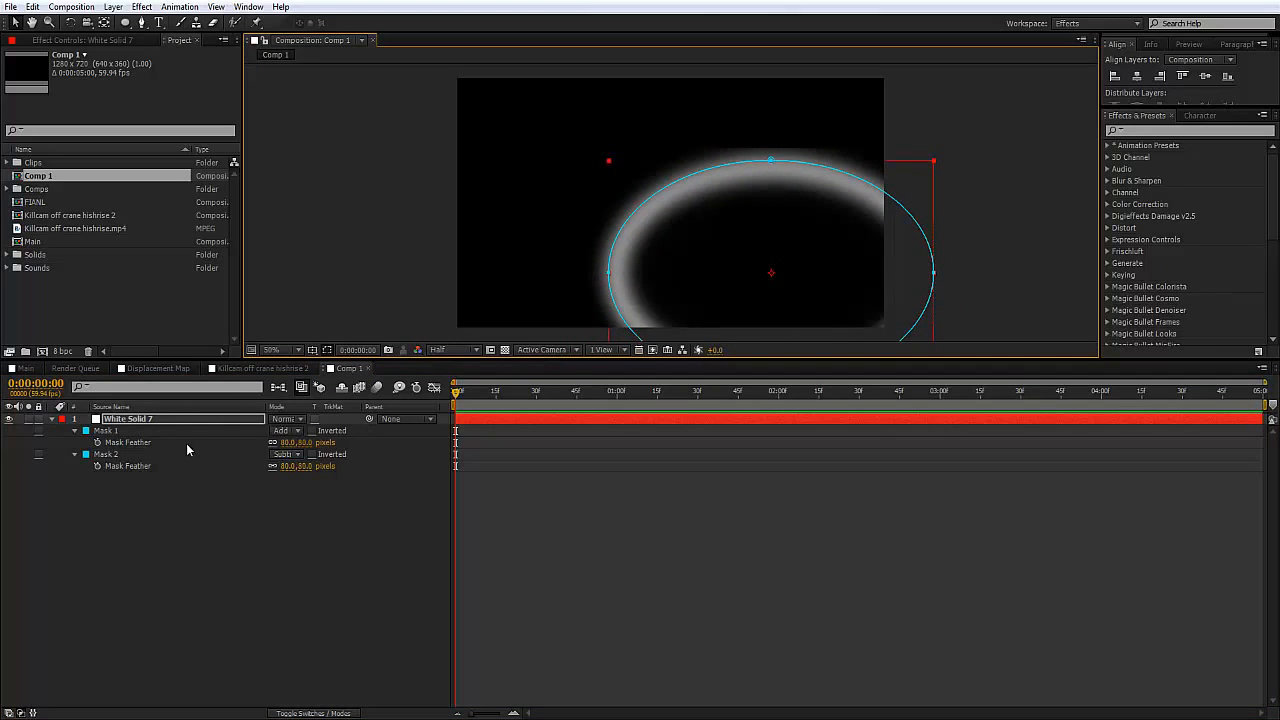
pyautogui.press('s')
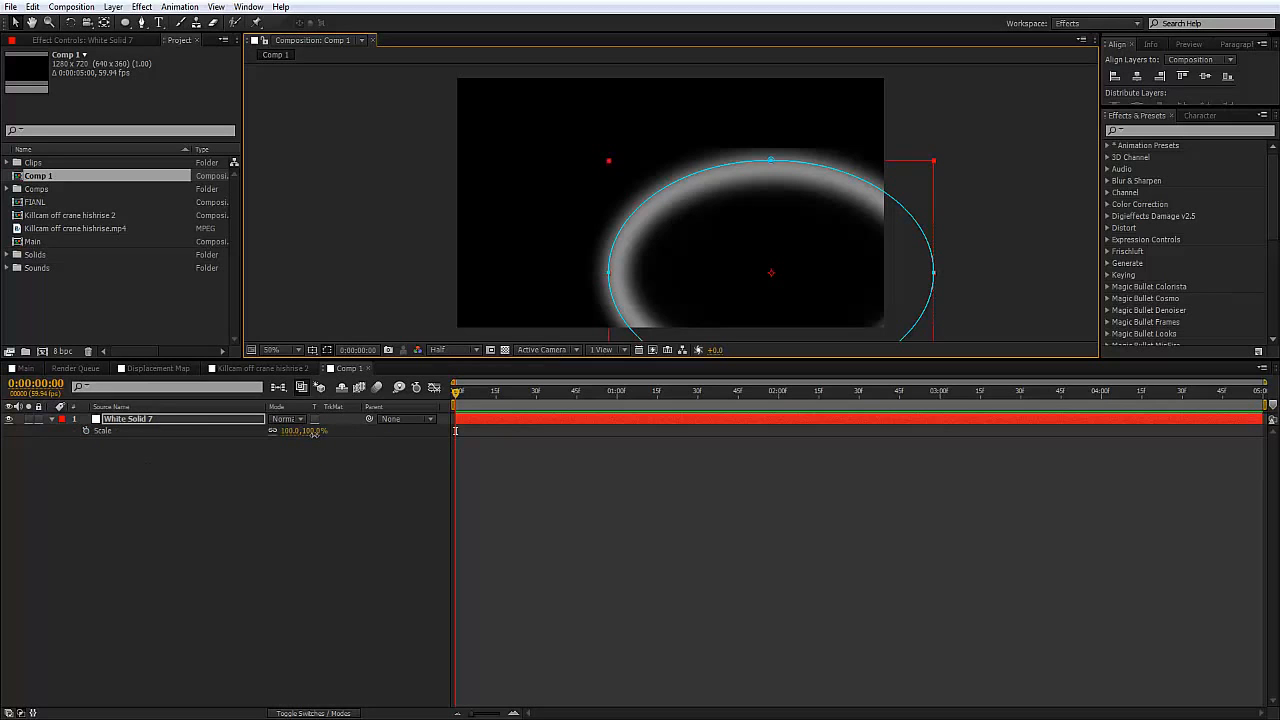
pyautogui.moveTo(314, 432)
pyautogui.mouseDown()
pyautogui.moveTo(296, 437)
pyautogui.moveTo(316, 432)
pyautogui.mouseUp()
pyautogui.write('80')
pyautogui.press('Return')
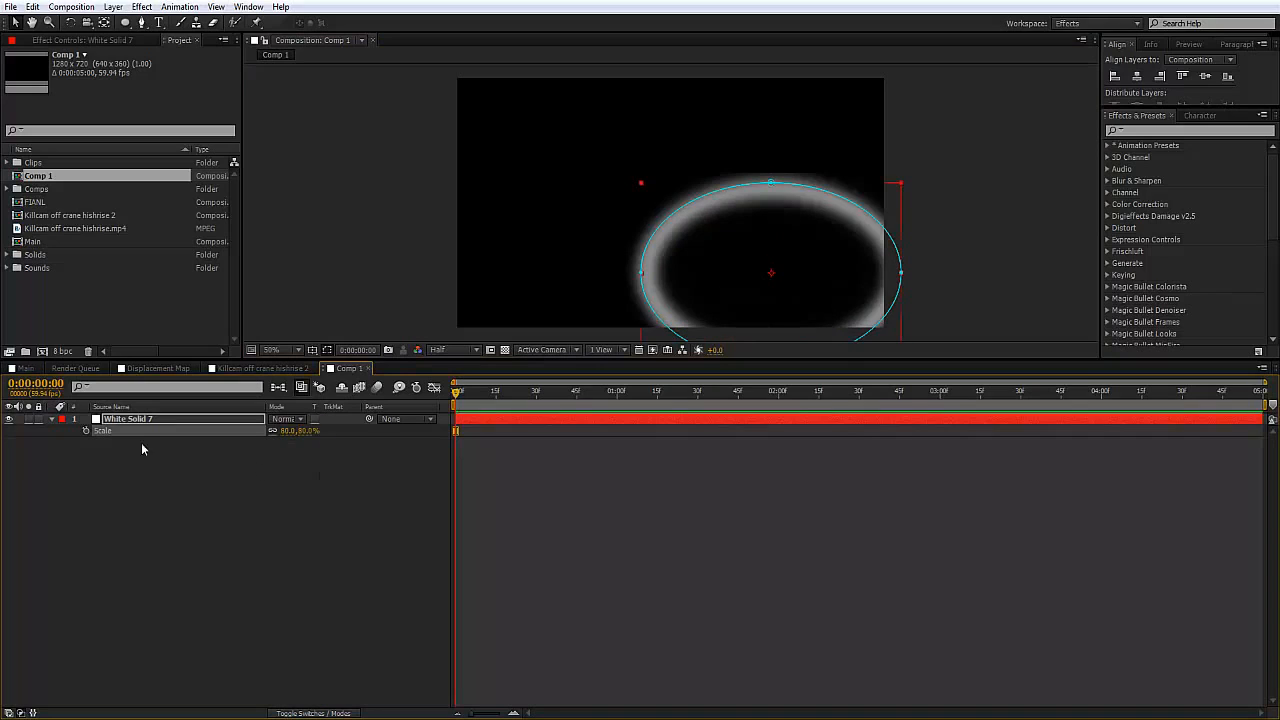
# Keyframe the ring's scale at 80% on the first frame and 344% at 0:00:01:00 so it expands out of frame.
pyautogui.moveTo(458, 403); pyautogui.dragTo(501, 400)
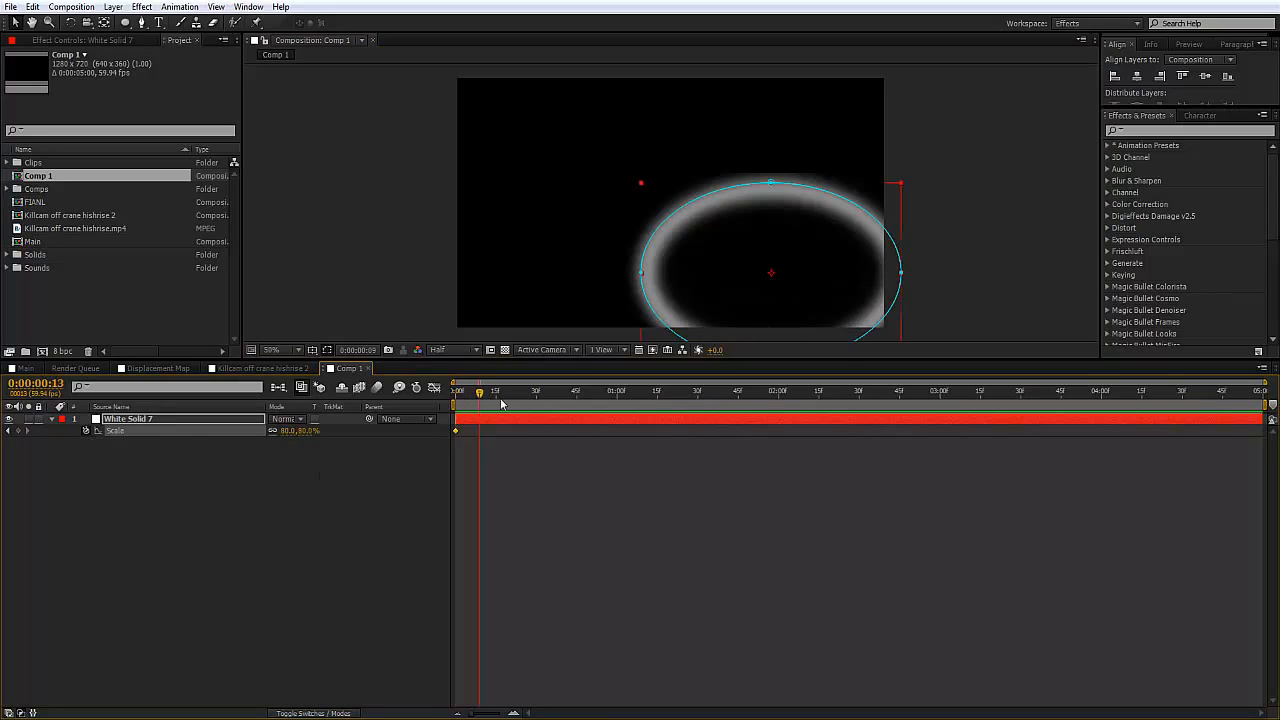
pyautogui.moveTo(586, 402); pyautogui.dragTo(607, 397)
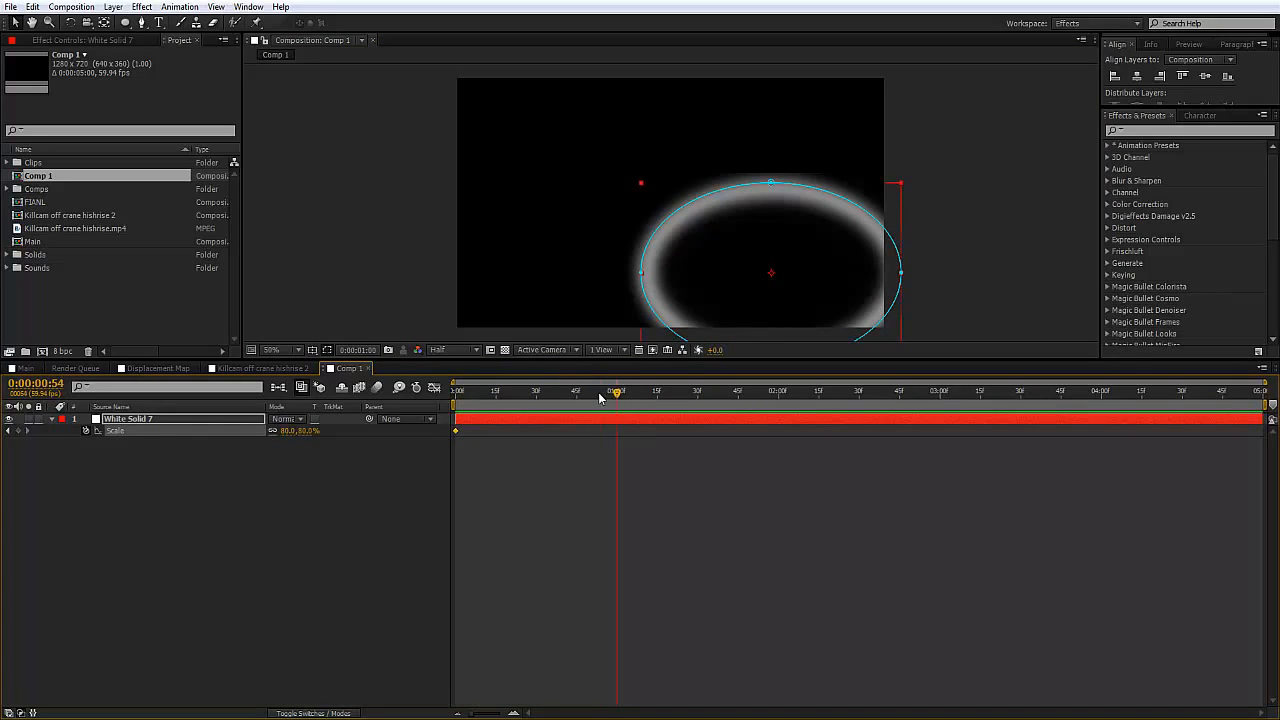
pyautogui.moveTo(321, 429); pyautogui.dragTo(567, 429)
pyautogui.click(616, 489)
pyautogui.moveTo(466, 399); pyautogui.dragTo(630, 413)
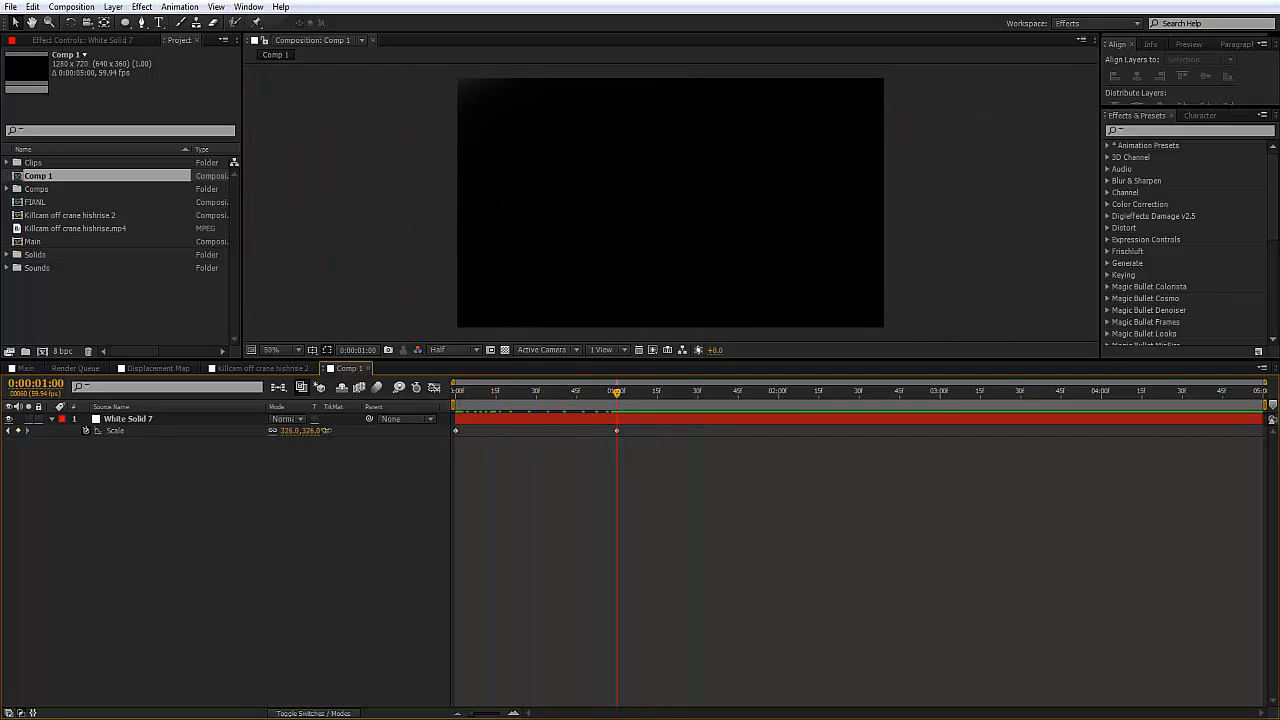
pyautogui.moveTo(321, 430); pyautogui.dragTo(336, 430)
pyautogui.click(342, 446)
pyautogui.moveTo(508, 398); pyautogui.dragTo(407, 409)
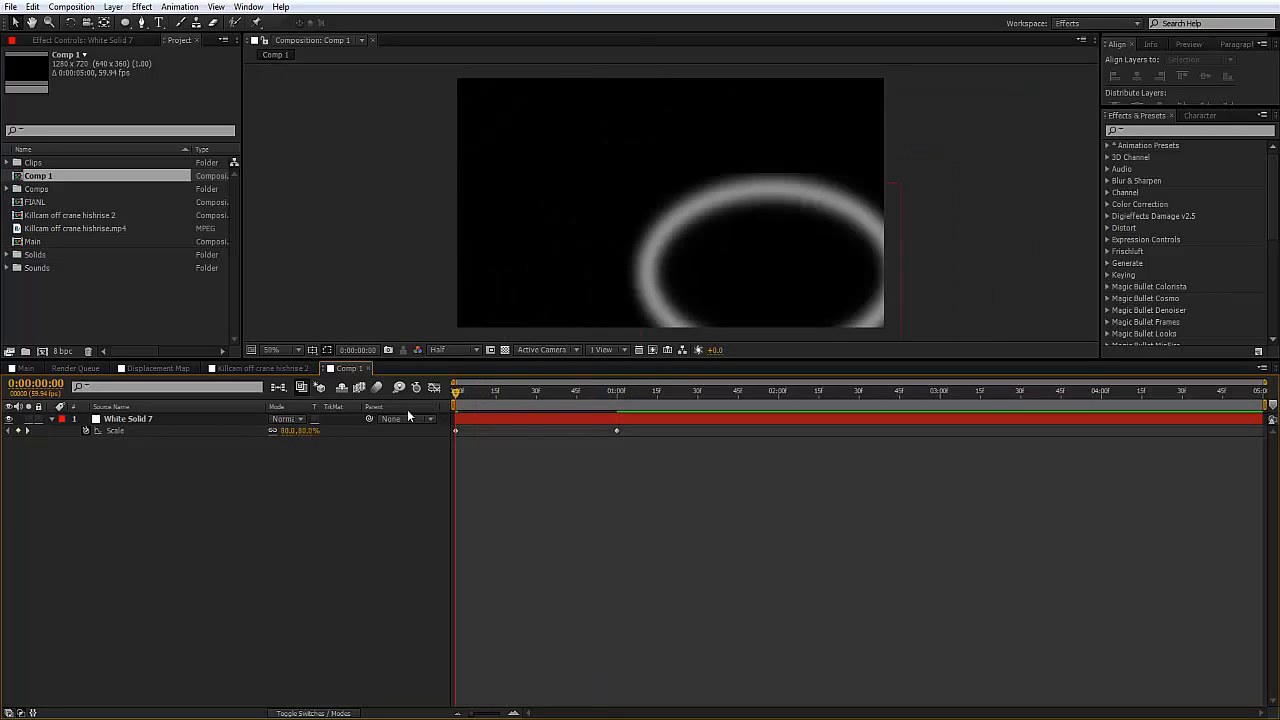
# Check the sniper shot in the Killcam off crane hishrise 2 composition and return to Comp 1.
pyautogui.click(287, 367)
pyautogui.moveTo(740, 397)
pyautogui.mouseDown()
pyautogui.moveTo(705, 400)
pyautogui.moveTo(762, 398)
pyautogui.mouseUp()
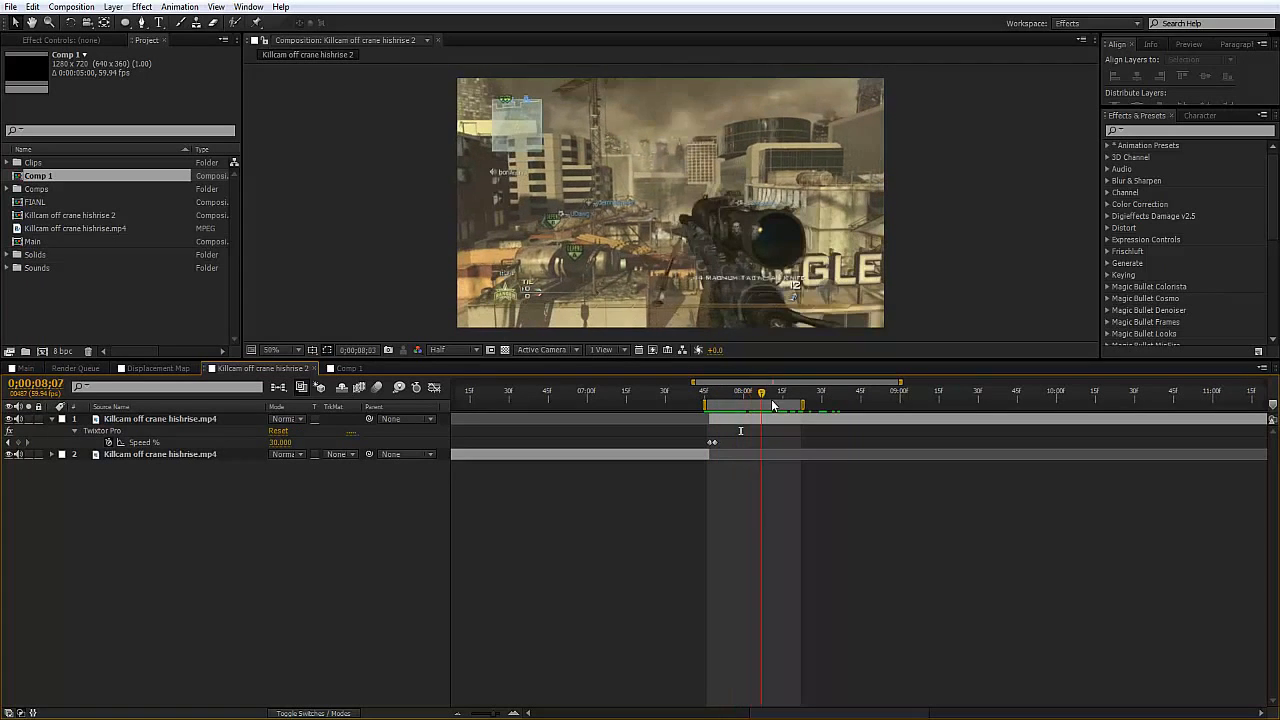
pyautogui.click(349, 367)
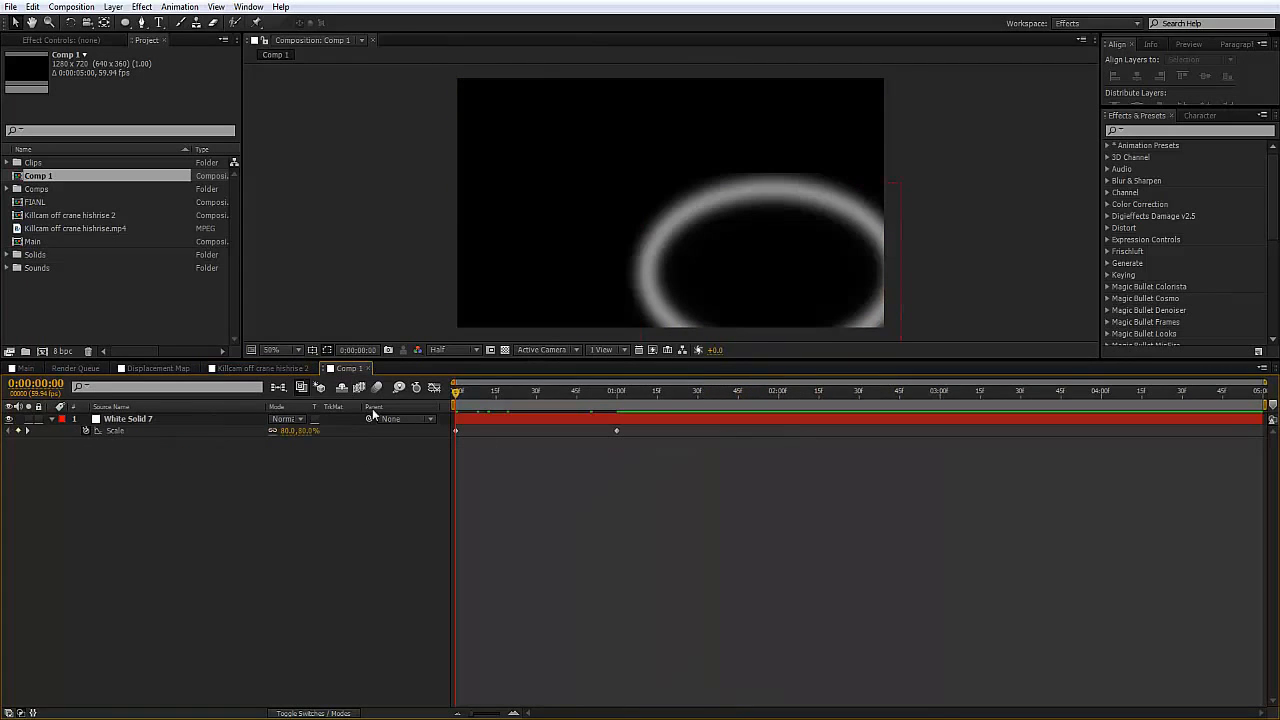
# Rename Comp 1 as Displace.
pyautogui.rightClick(306, 191)
pyautogui.click(380, 214)
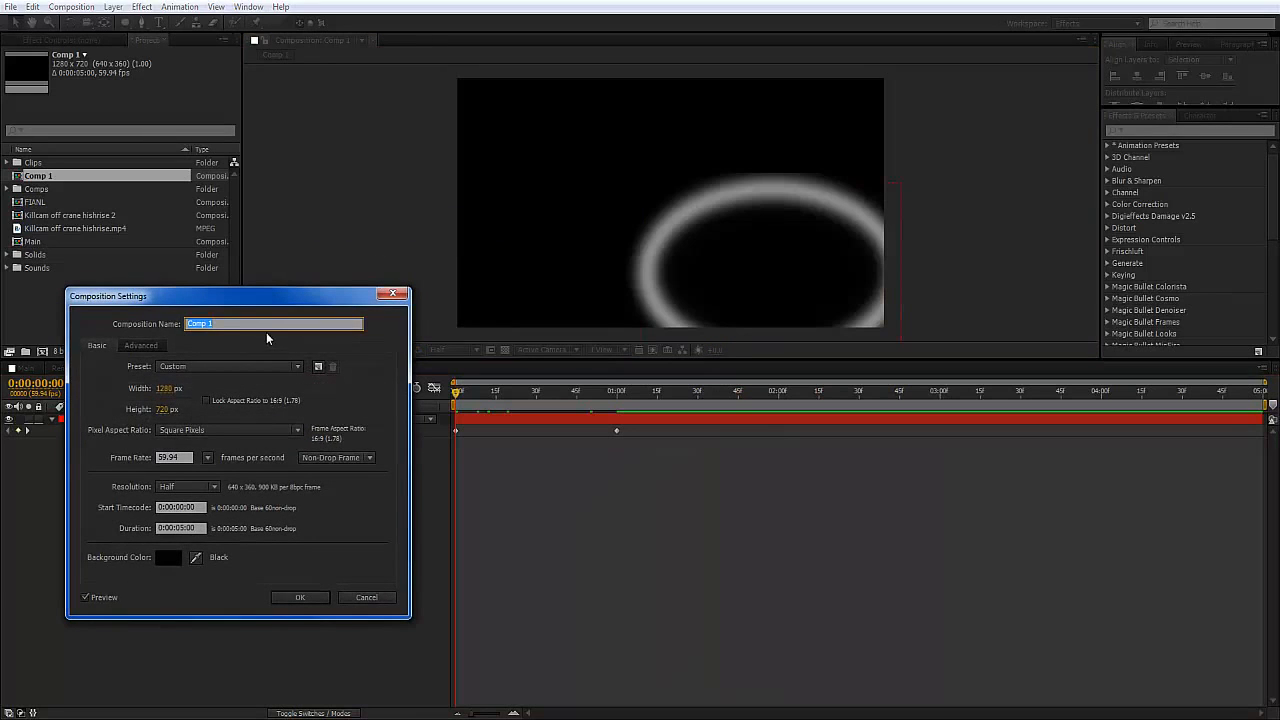
pyautogui.write('Displace')
pyautogui.press('Return')
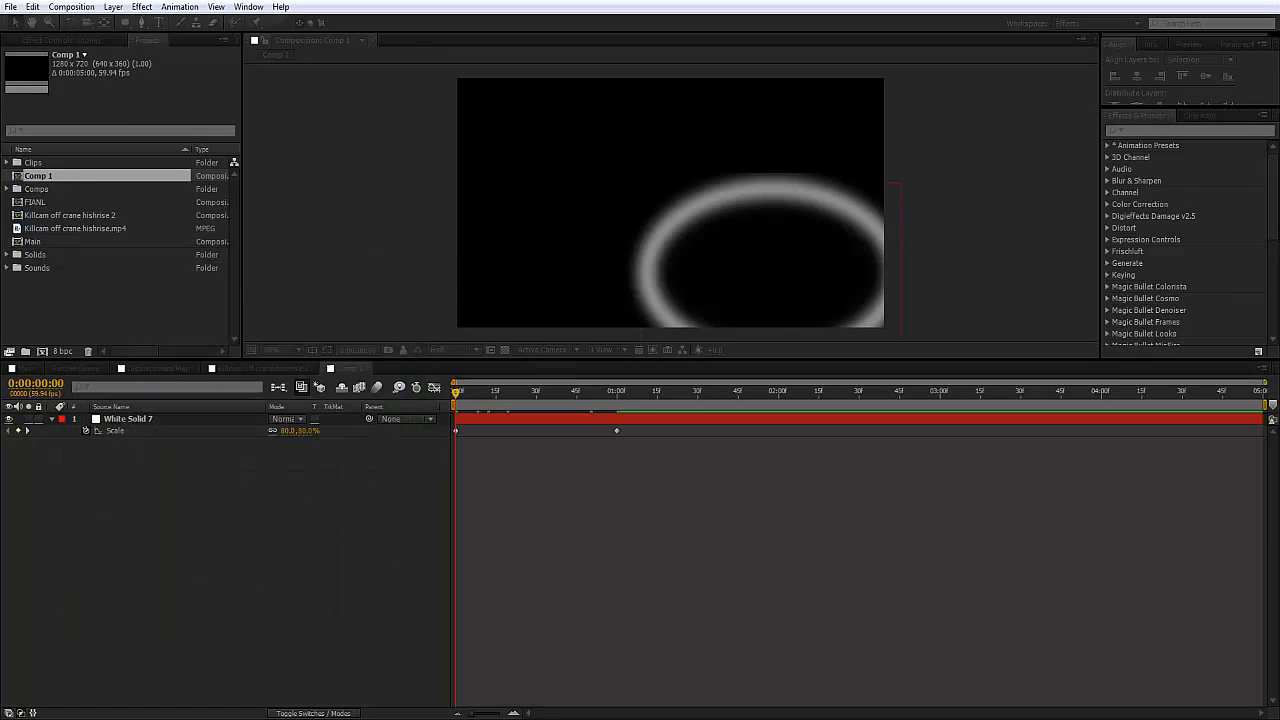
# End the work area at about 0:00:01:00 and trim the Displace composition to it.
pyautogui.click(619, 395)
pyautogui.moveTo(619, 395); pyautogui.dragTo(617, 406)
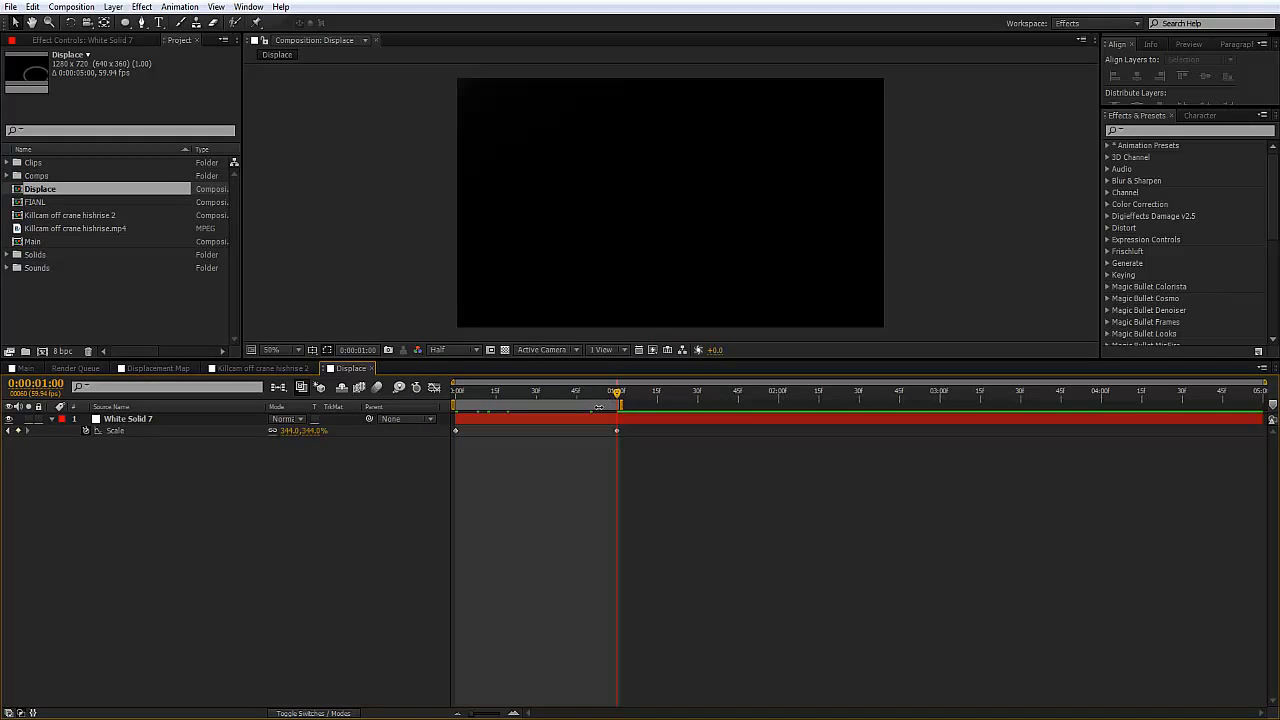
pyautogui.rightClick(599, 408)
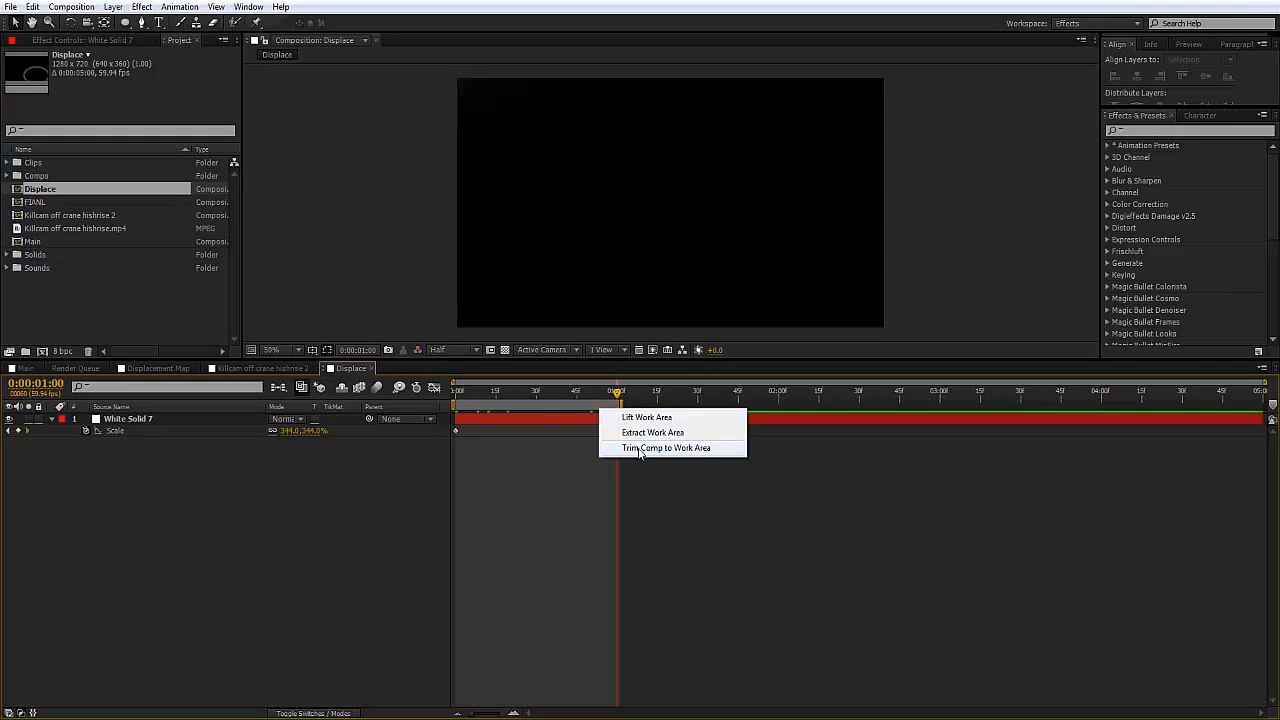
pyautogui.click(640, 452)
pyautogui.press('space')
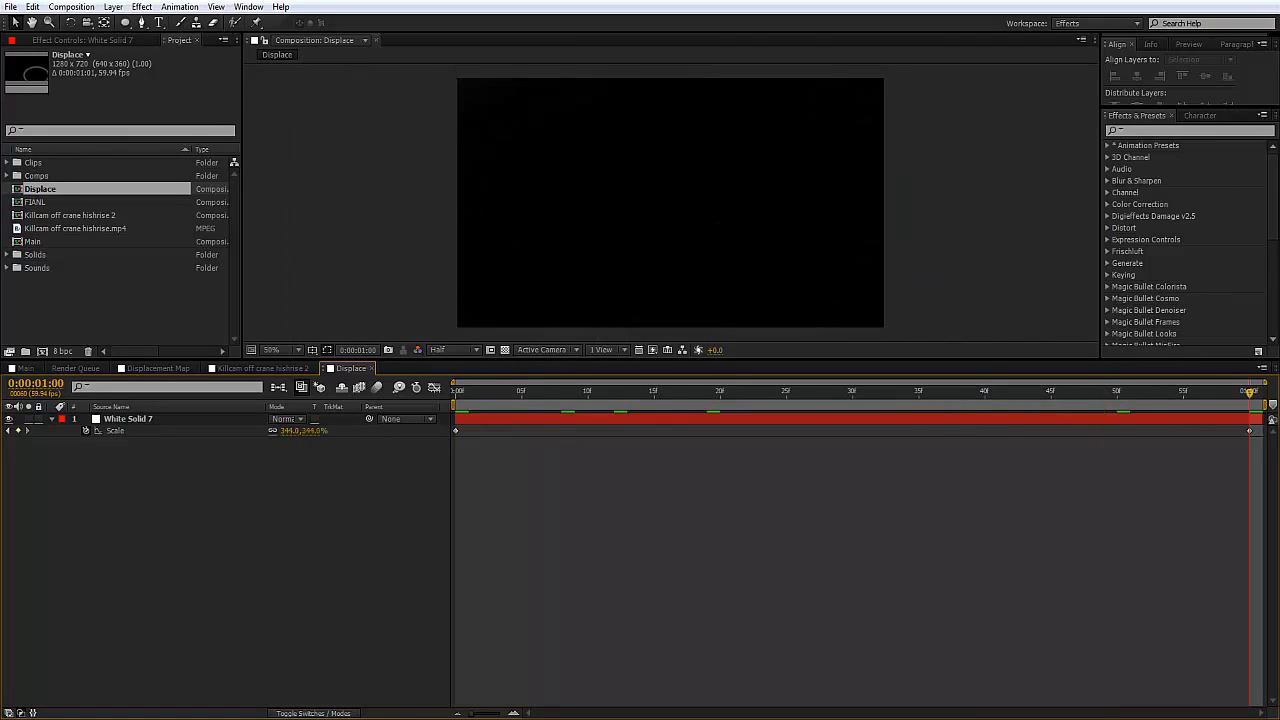
# Place Displace above the clips in Killcam off crane hishrise 2, starting at the cut, and end the work area at 0;00;08;39.
pyautogui.click(295, 369)
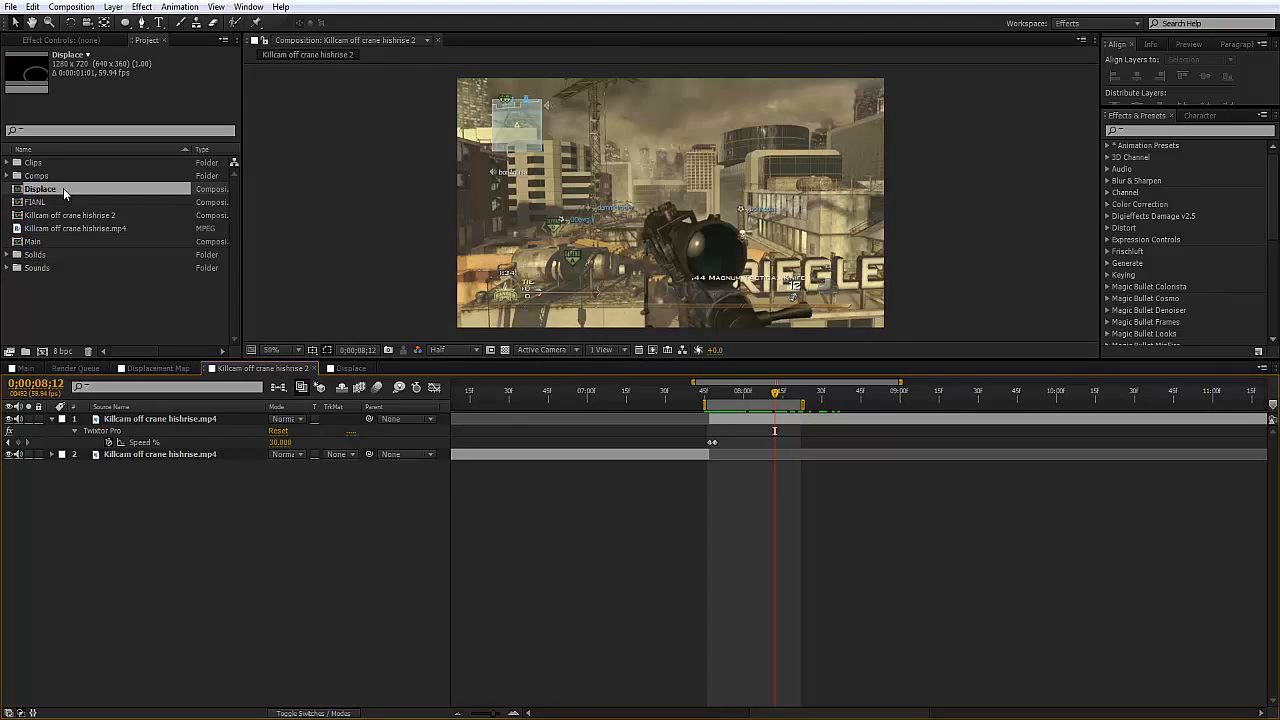
pyautogui.moveTo(63, 188); pyautogui.dragTo(834, 426)
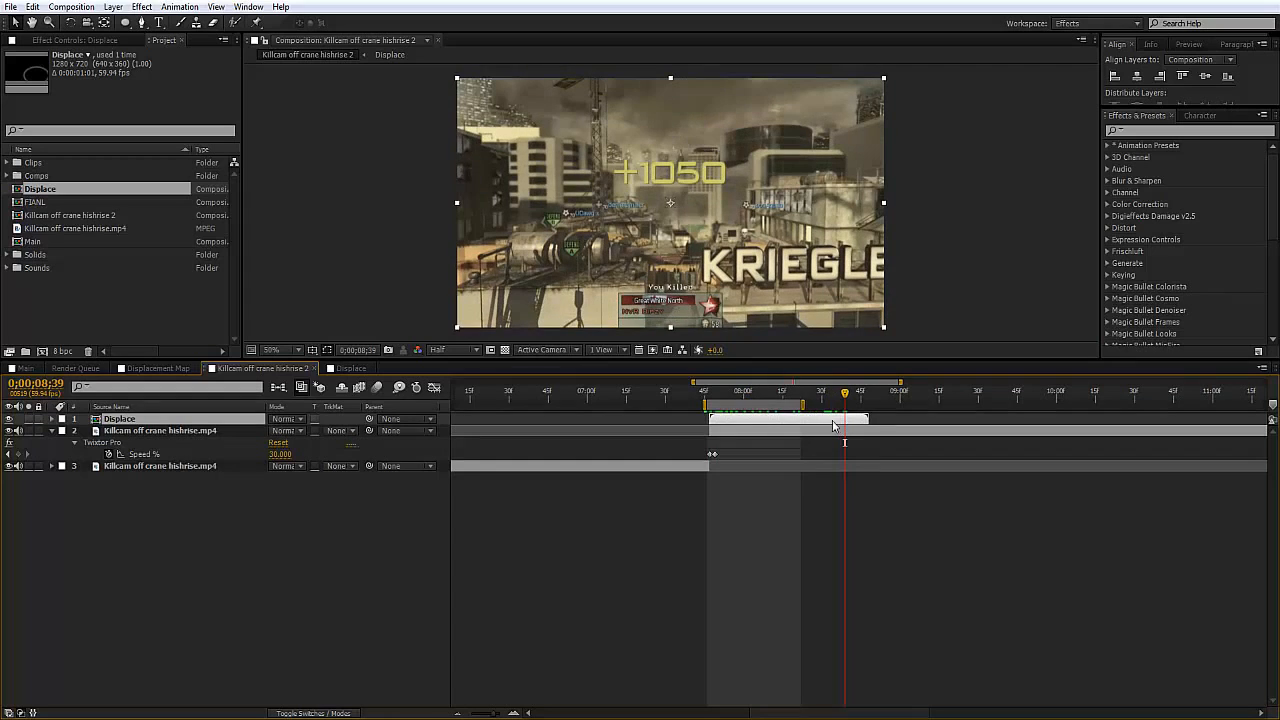
pyautogui.press('n')
pyautogui.moveTo(718, 396); pyautogui.dragTo(751, 406)
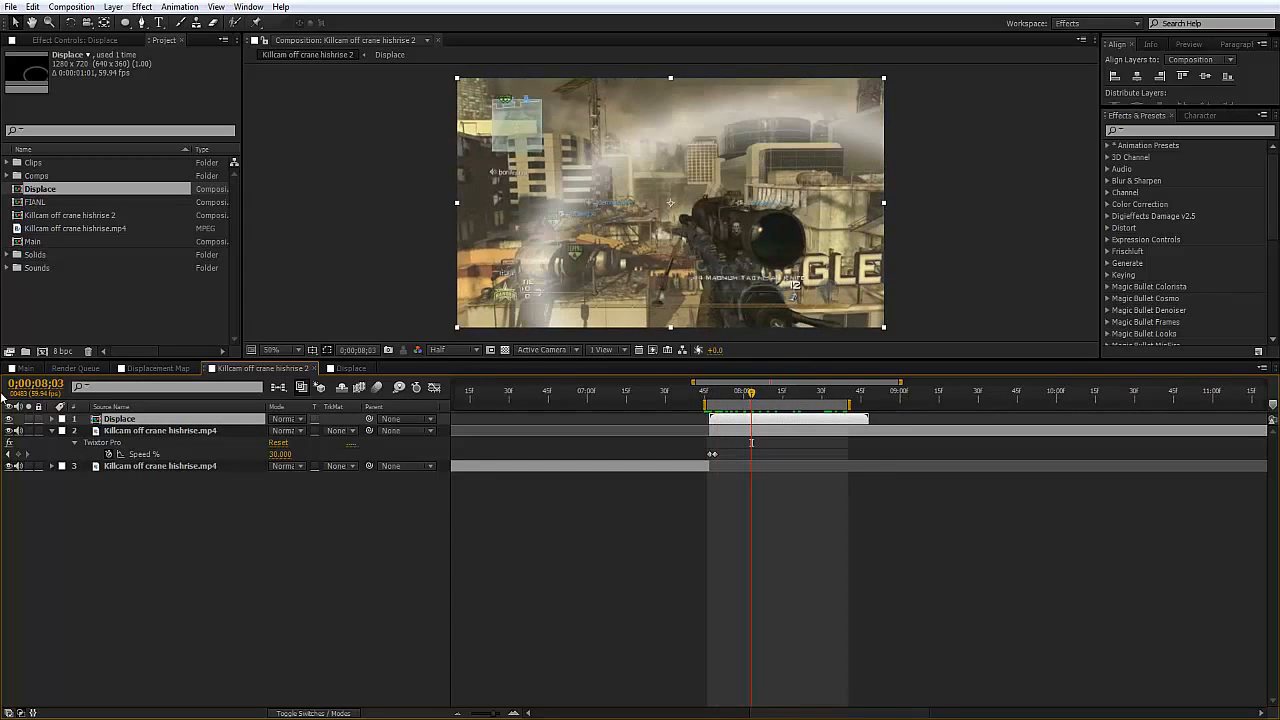
# Hide the Displace layer and add a new adjustment layer on top of the stack.
pyautogui.click(8, 419)
pyautogui.rightClick(653, 483)
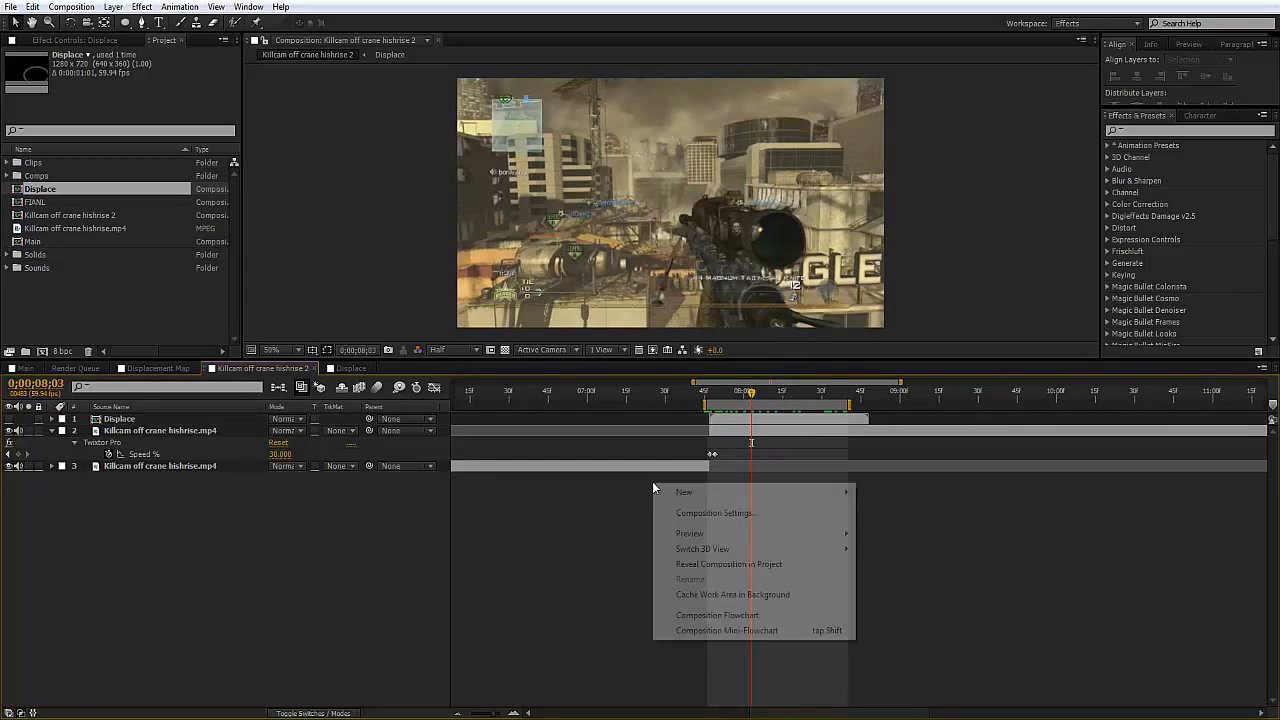
pyautogui.moveTo(672, 496)
pyautogui.click(913, 604)
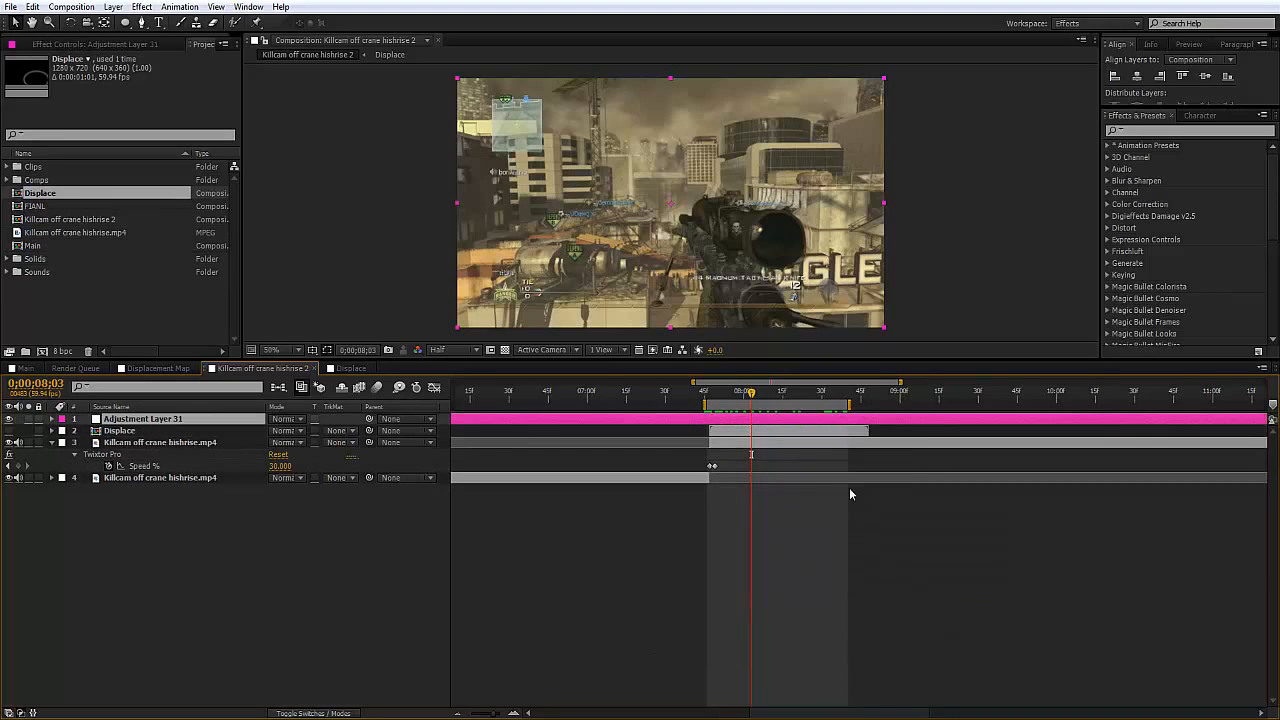
# Apply Displacement Map to the new adjustment layer and use Displace as its displacement map layer.
pyautogui.click(1147, 131)
pyautogui.write('d')
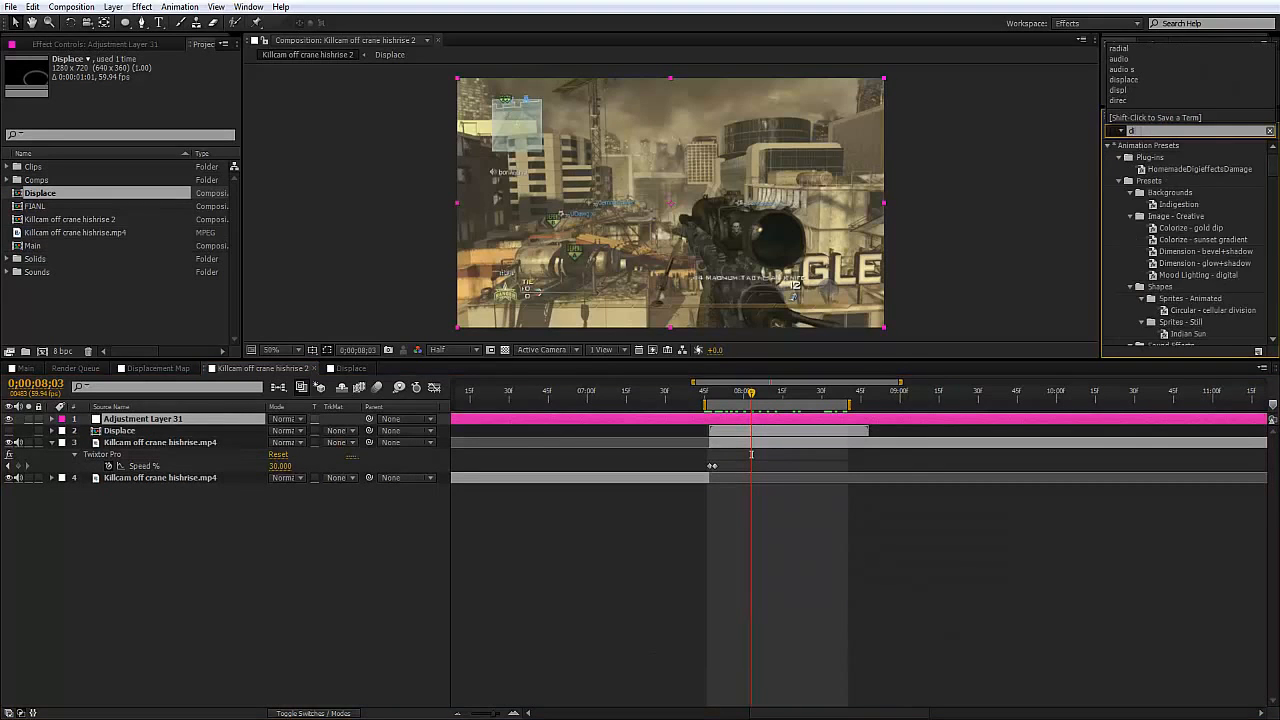
pyautogui.write('ispl')
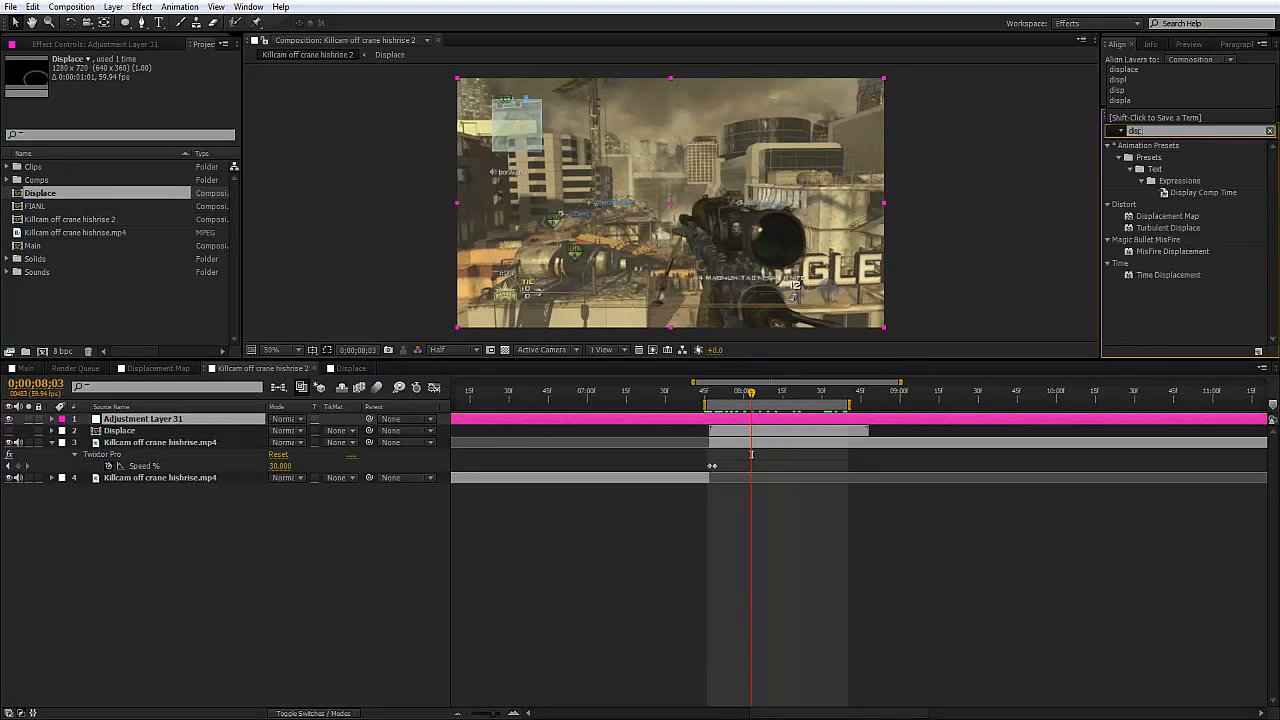
pyautogui.doubleClick(1160, 216)
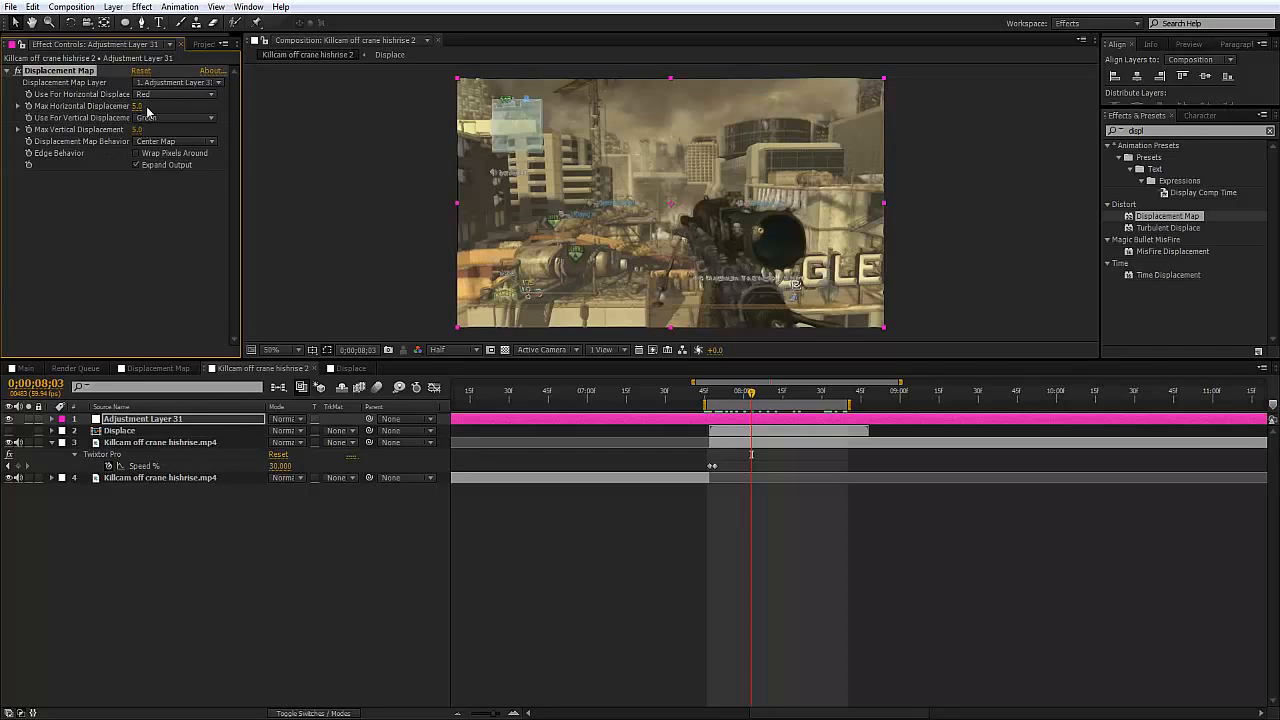
pyautogui.click(170, 82)
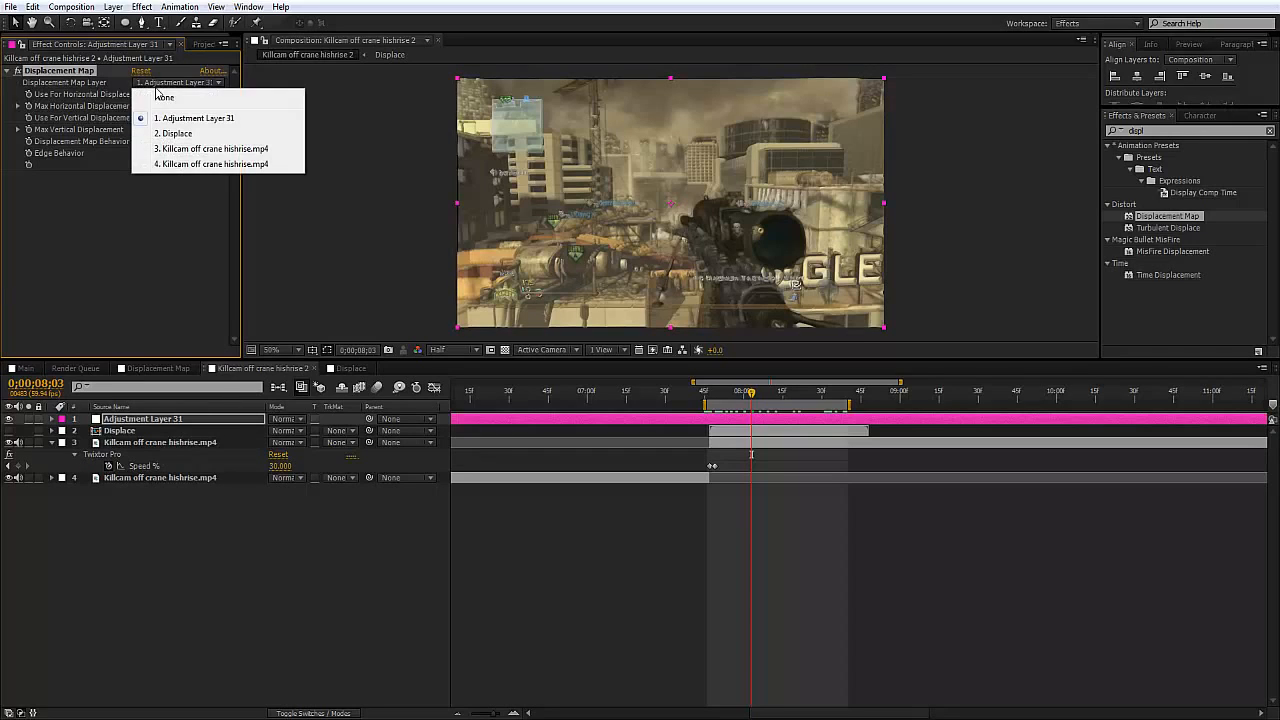
pyautogui.click(170, 133)
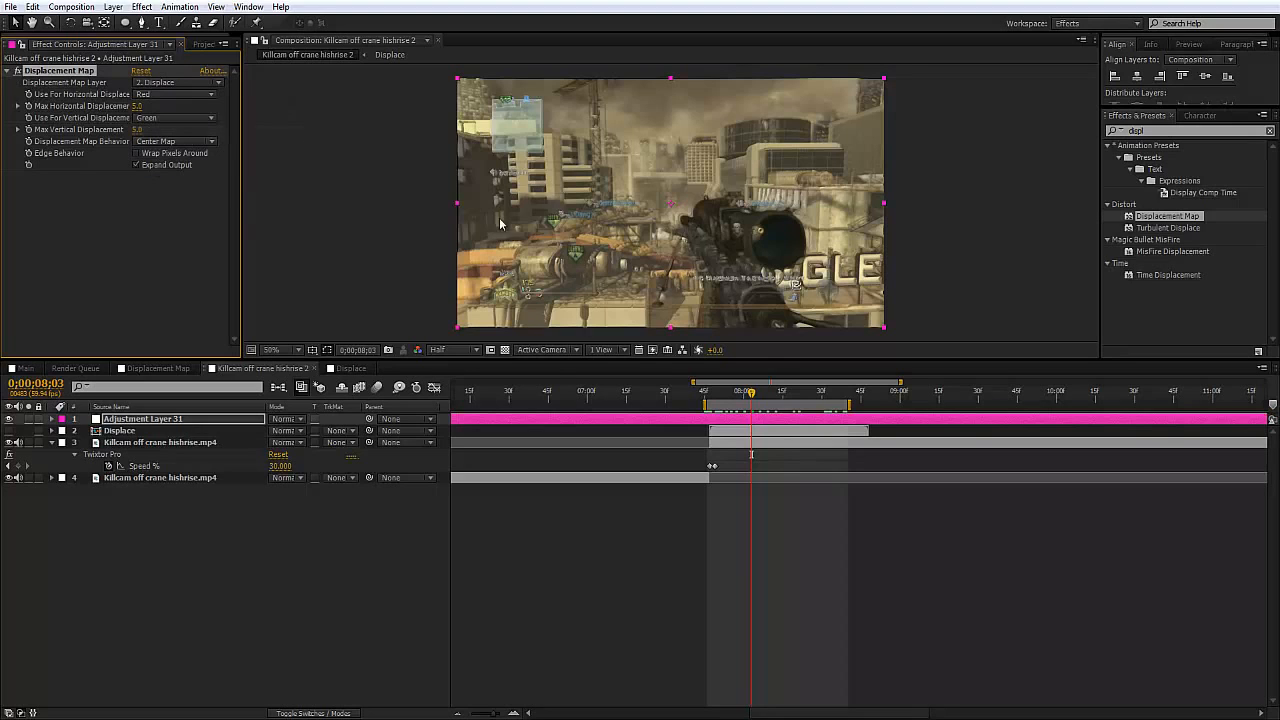
# Set both the horizontal and vertical displacement sources of the Displacement Map to Luminance.
pyautogui.click(144, 95)
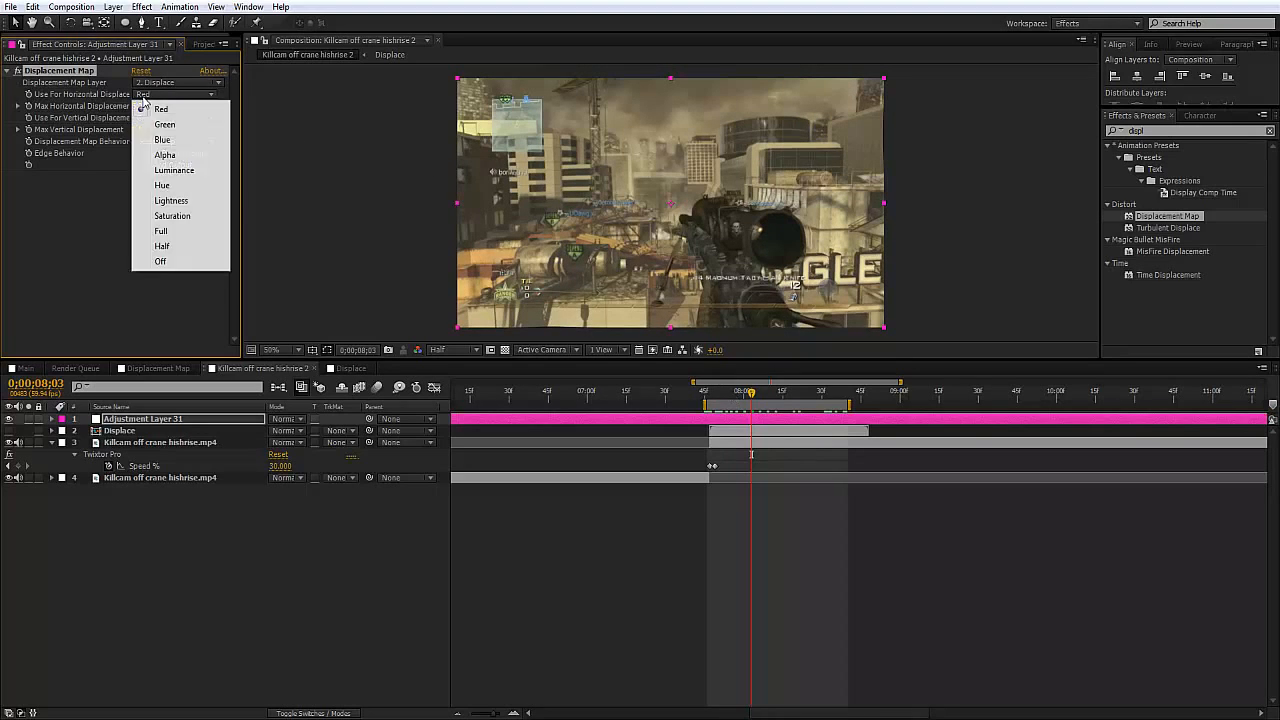
pyautogui.click(169, 201)
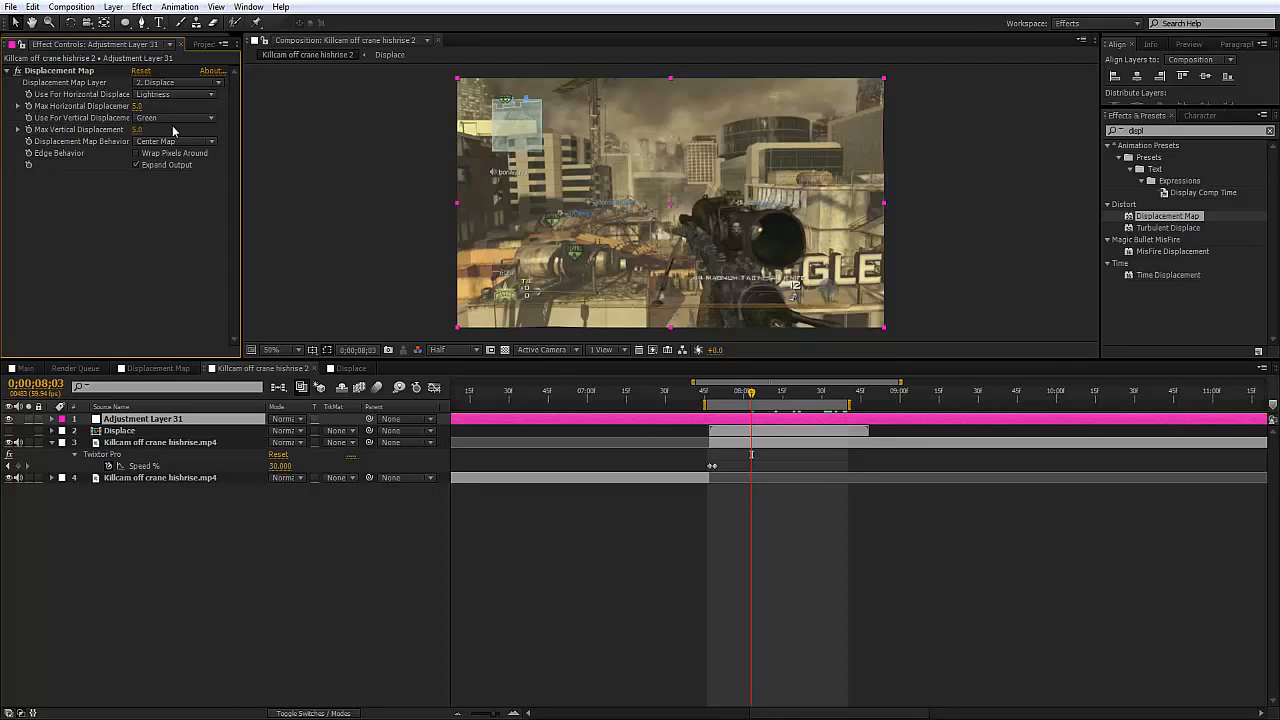
pyautogui.click(172, 118)
pyautogui.click(179, 226)
pyautogui.click(175, 119)
pyautogui.click(183, 195)
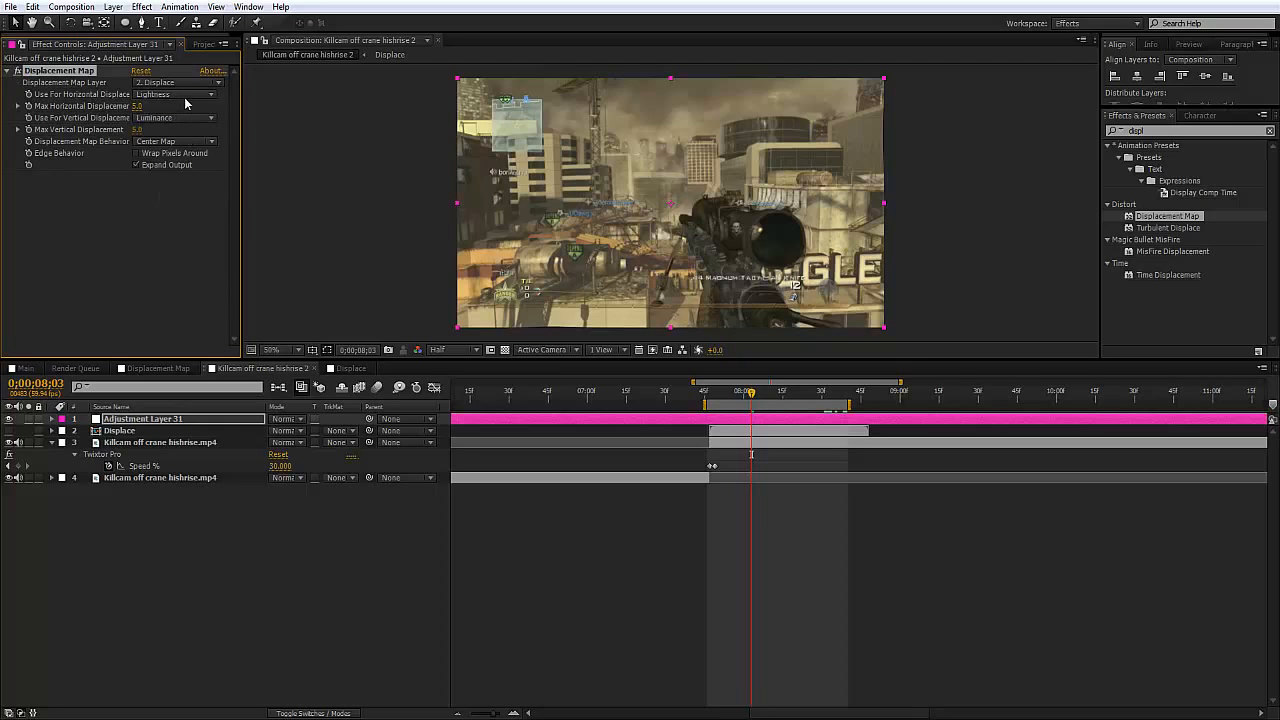
pyautogui.click(175, 94)
pyautogui.click(196, 171)
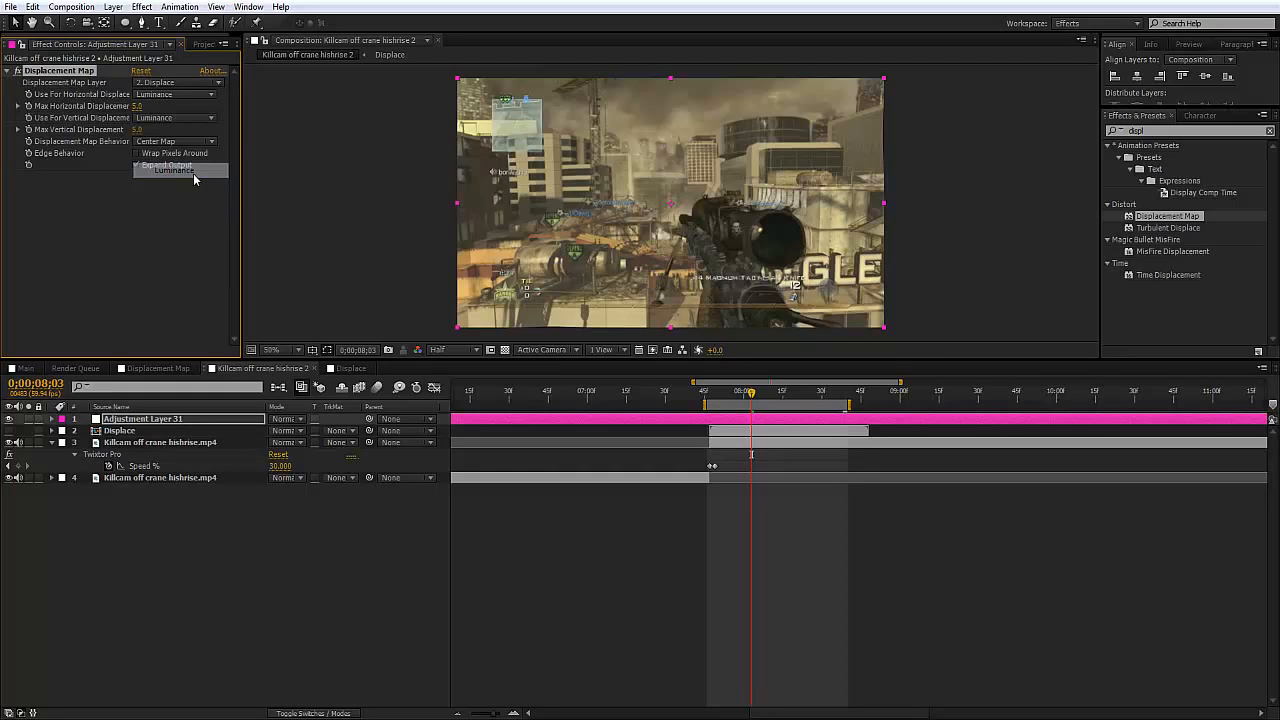
# Set Max Horizontal Displacement to 47 and Max Vertical Displacement to 59, and scrub through the shot to check the distortion.
pyautogui.moveTo(170, 117)
pyautogui.mouseDown()
pyautogui.moveTo(184, 112)
pyautogui.moveTo(165, 114)
pyautogui.moveTo(180, 133)
pyautogui.mouseUp()
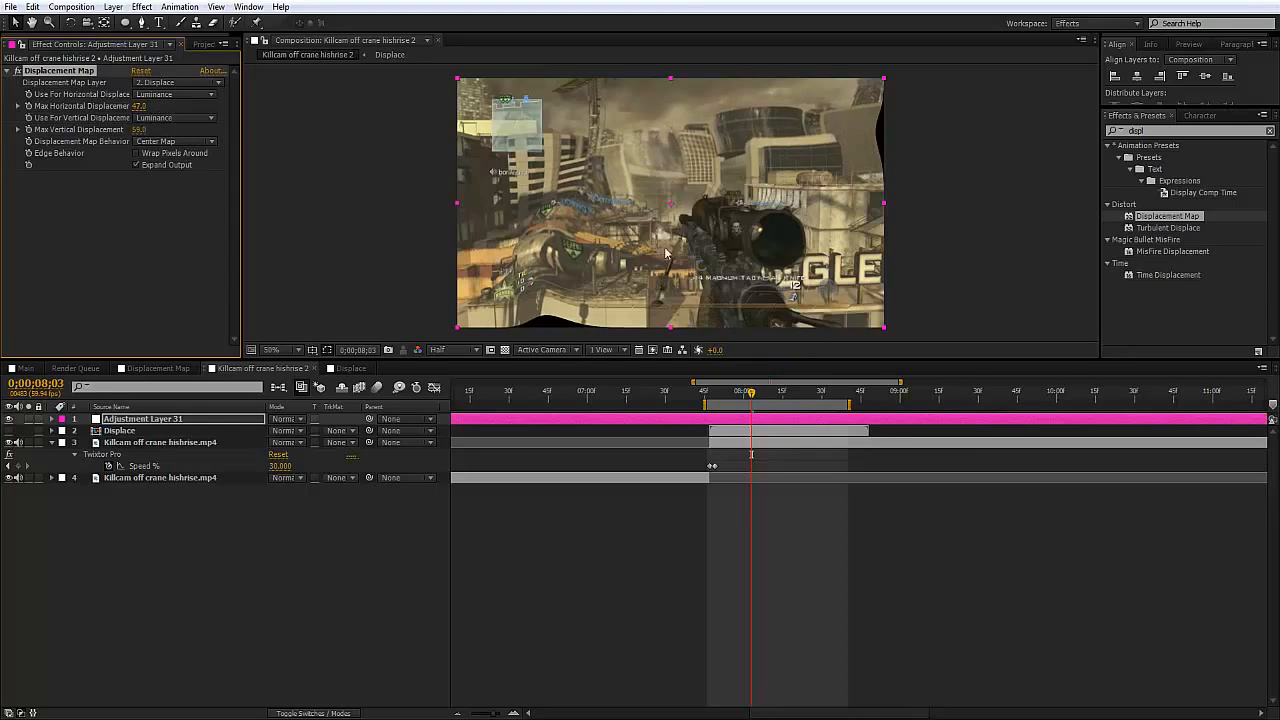
pyautogui.moveTo(738, 393); pyautogui.dragTo(781, 447)
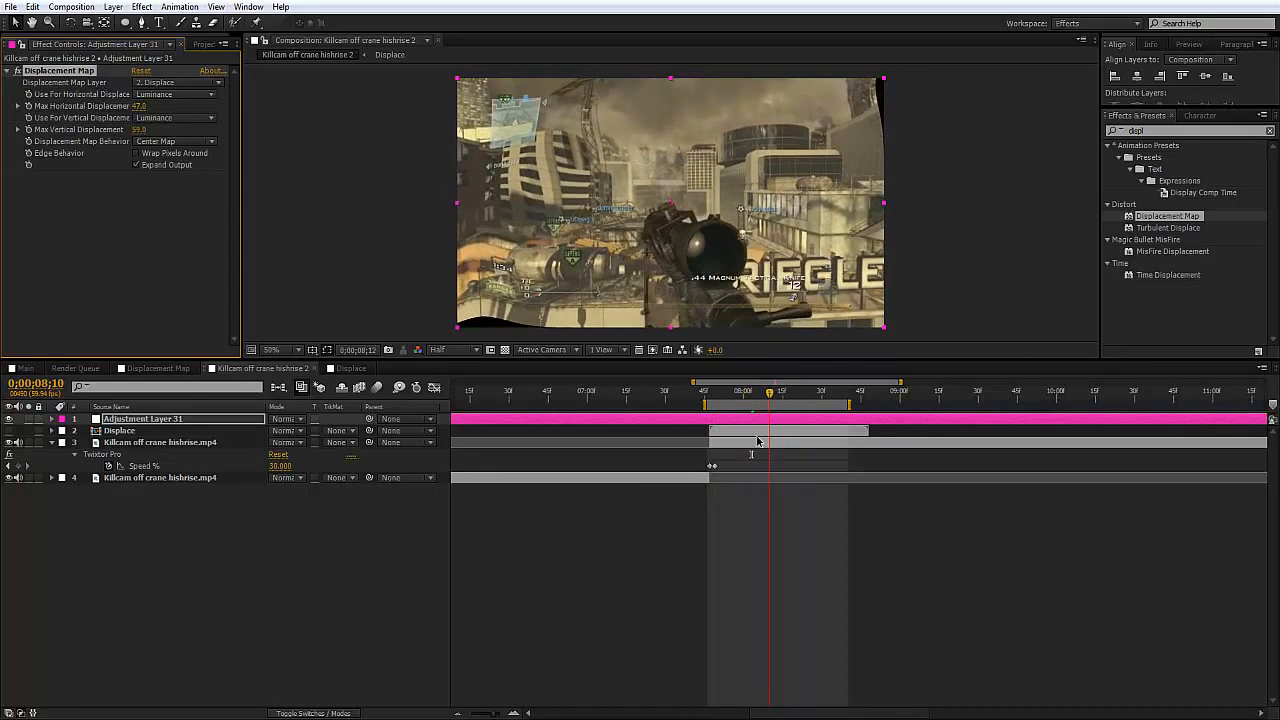
# Try Wrap Pixels Around on the Displacement Map, check the frame edges, and switch it back off.
pyautogui.click(138, 154)
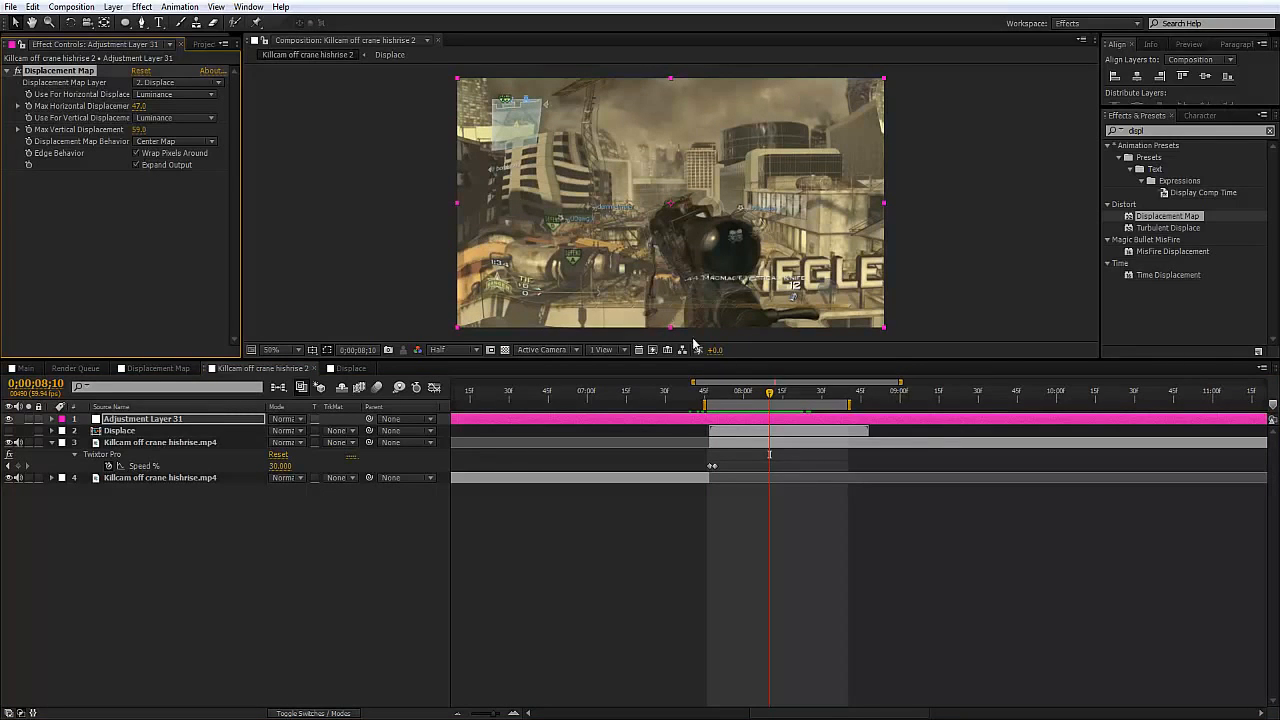
pyautogui.moveTo(735, 402); pyautogui.dragTo(777, 404)
pyautogui.click(137, 153)
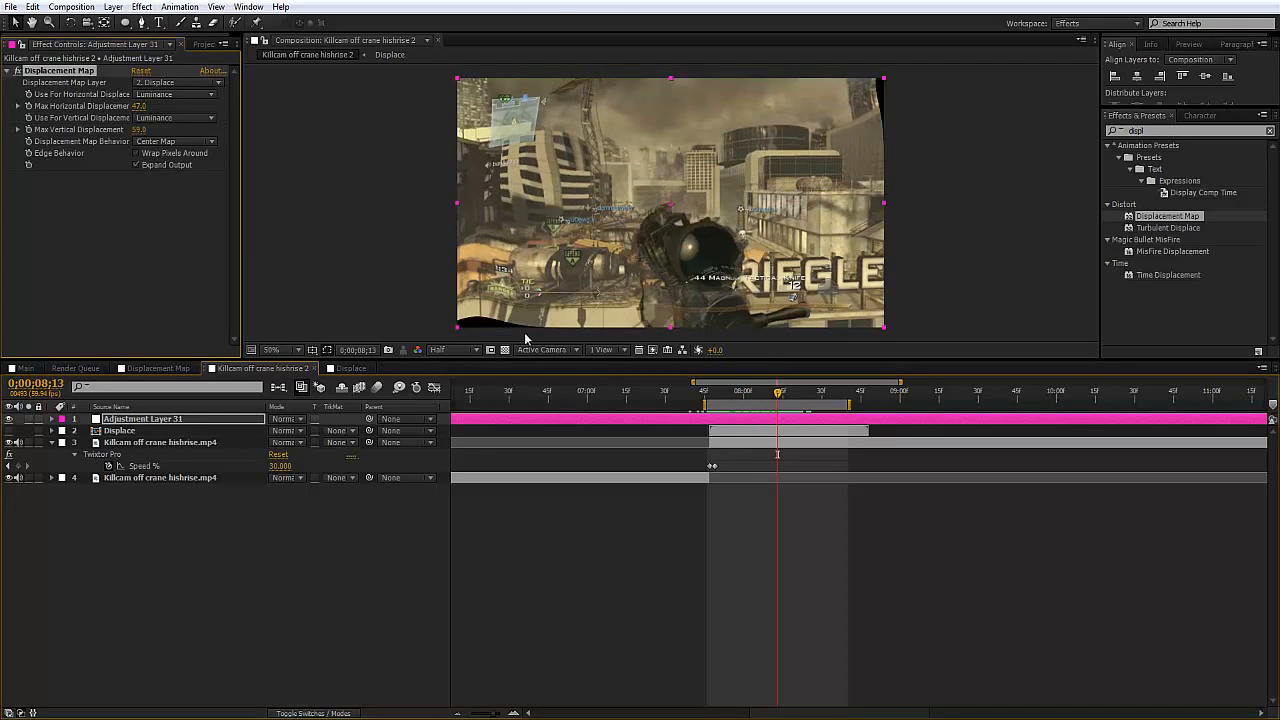
# Scale the killcam clip after the cut to 120% and set a Scale keyframe at 0;00;07;47.
pyautogui.click(712, 397)
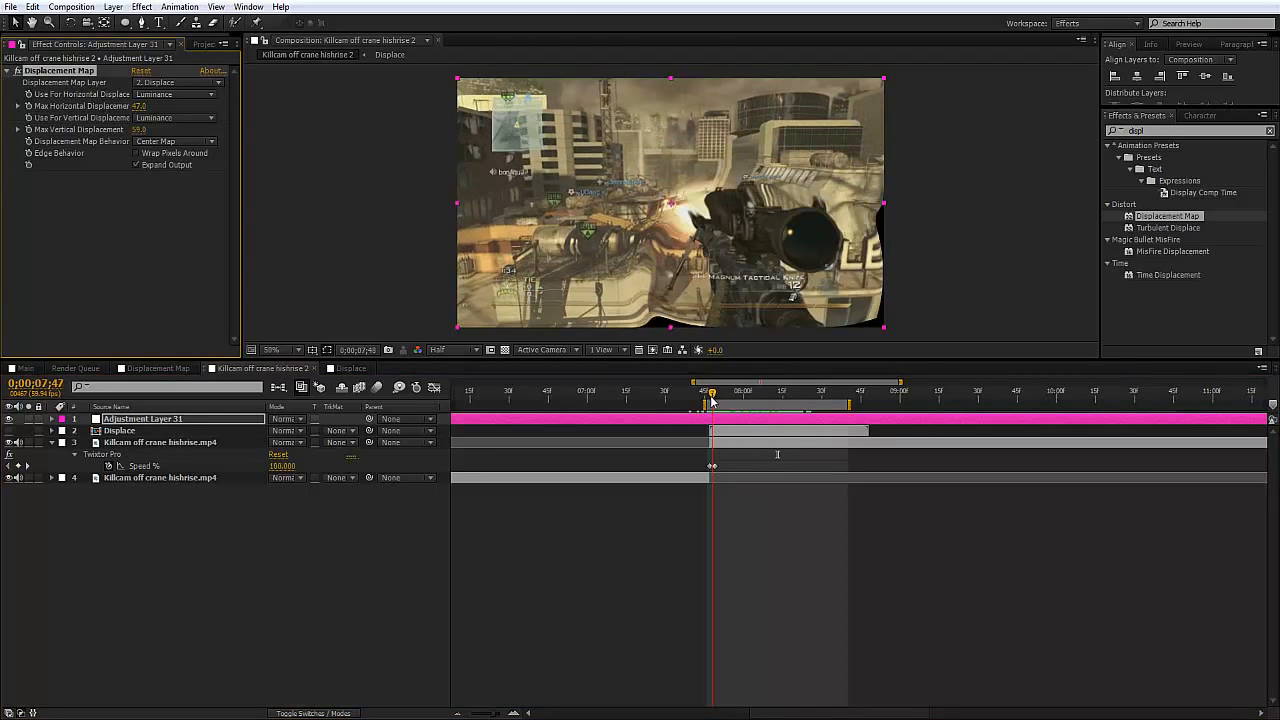
pyautogui.click(722, 443)
pyautogui.press('s')
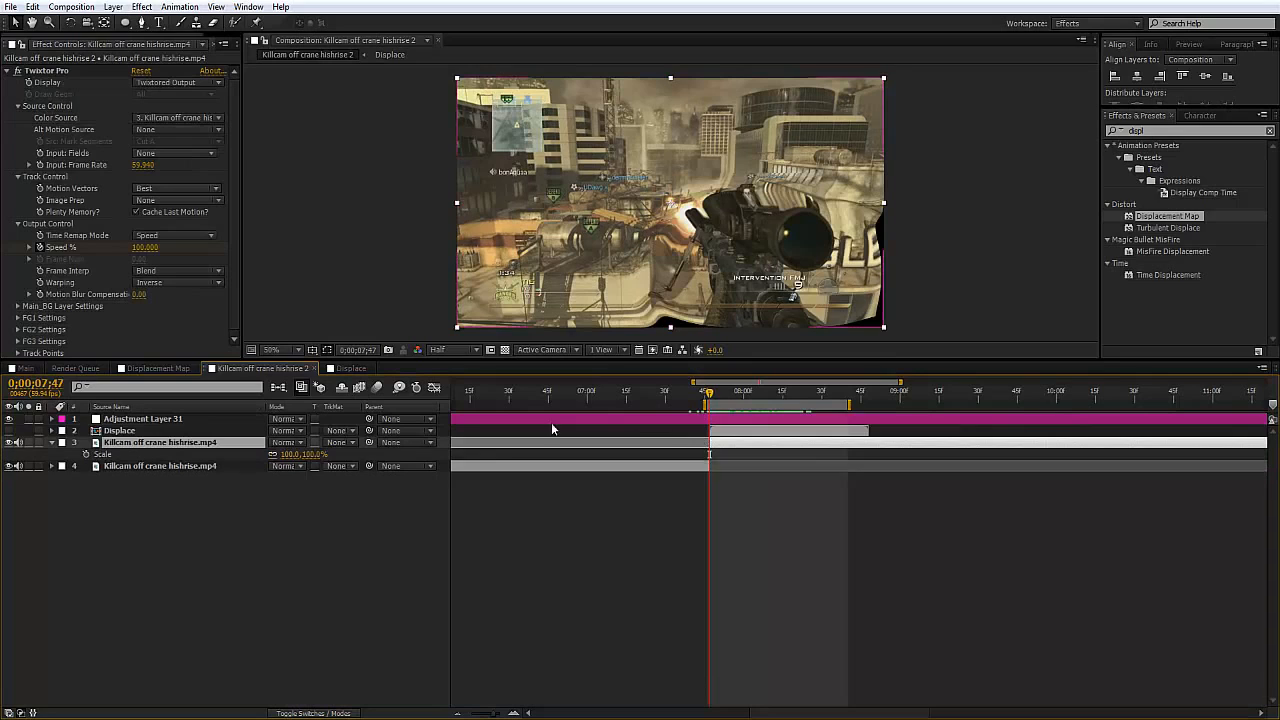
pyautogui.click(318, 454)
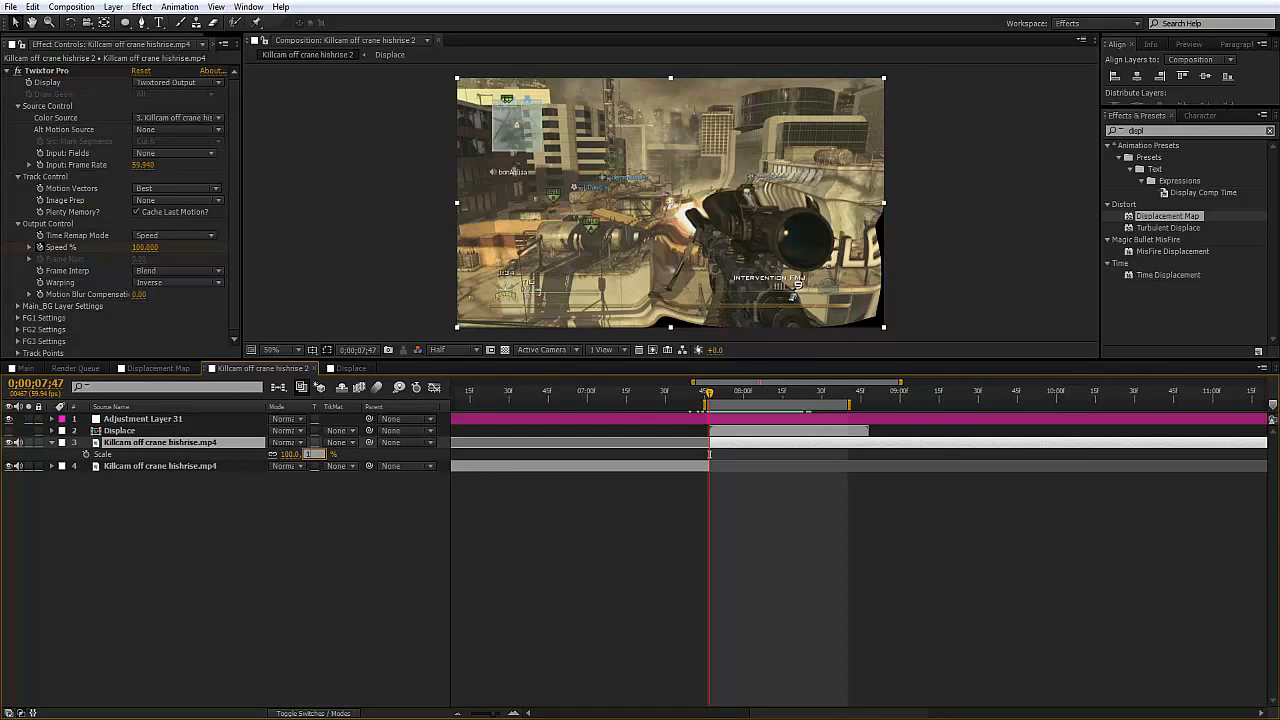
pyautogui.write('120')
pyautogui.press('Return')
pyautogui.click(86, 454)
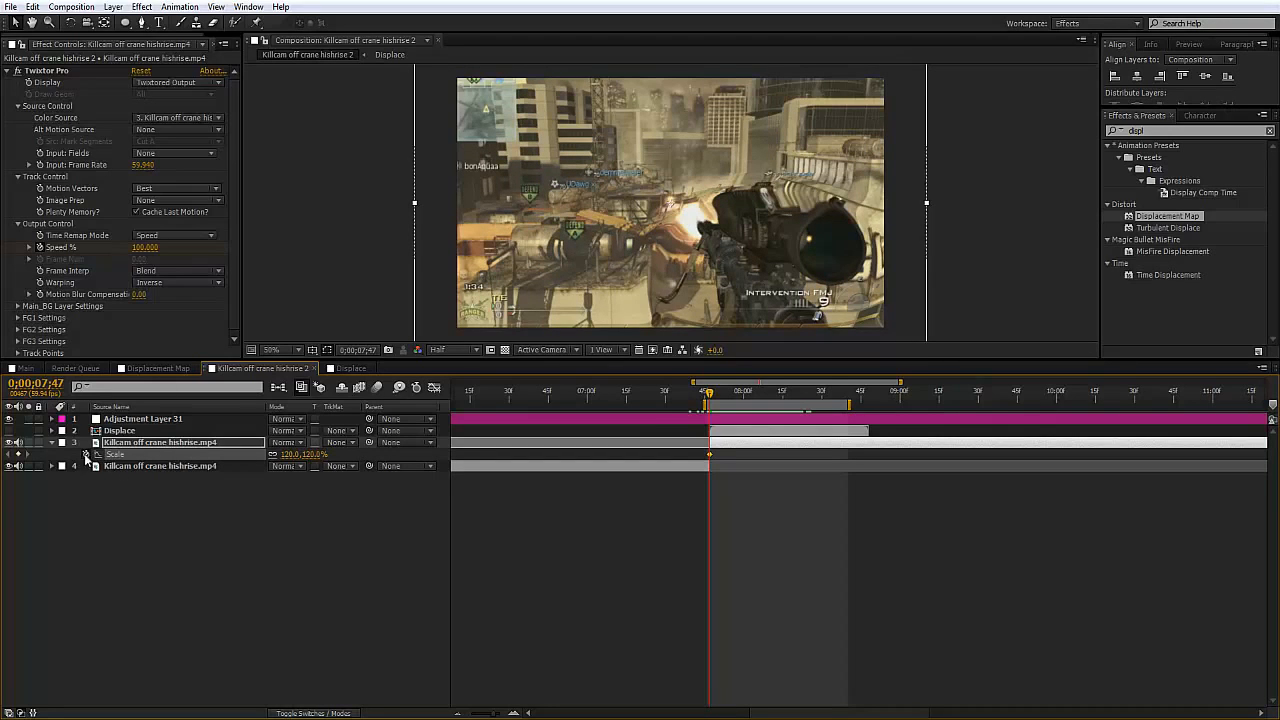
# Add a 105% Scale keyframe to the killcam clip at 0;00;08;35.
pyautogui.click(835, 397)
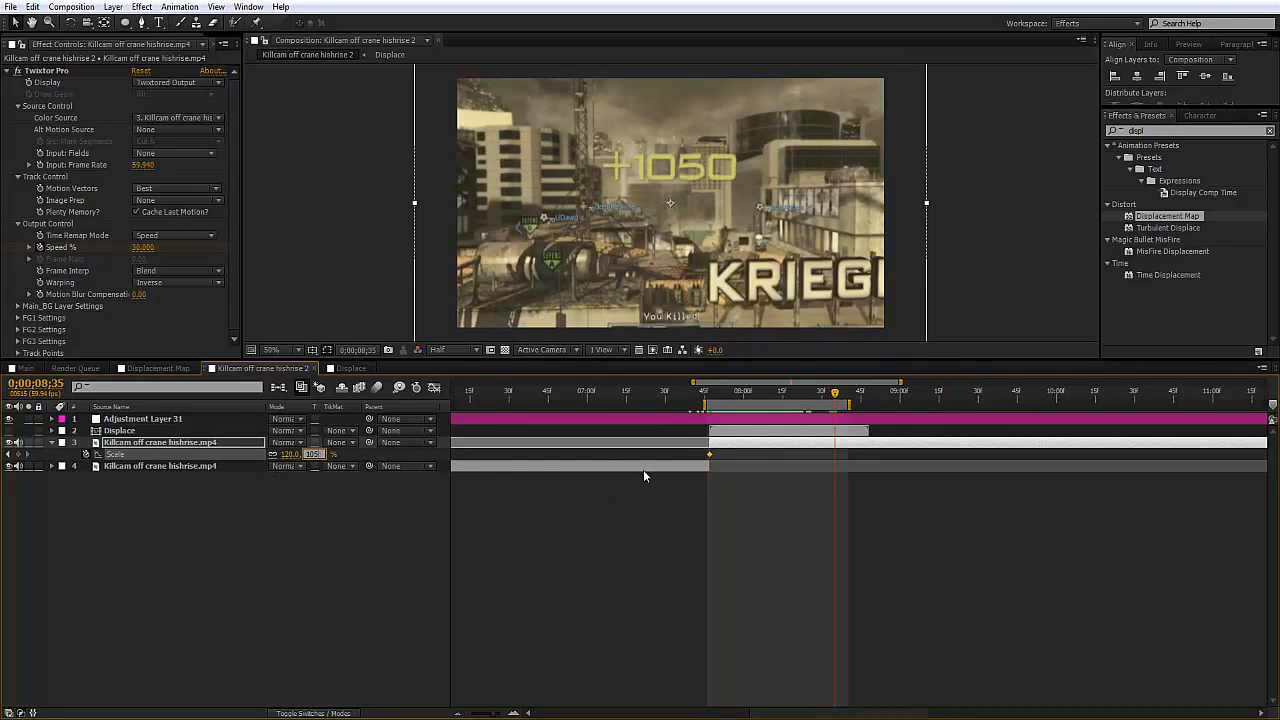
pyautogui.write('105')
pyautogui.press('Return')
# Add a second adjustment layer on top and trim its start to the cut at 0;00;07;47.
pyautogui.moveTo(713, 400); pyautogui.dragTo(712, 429)
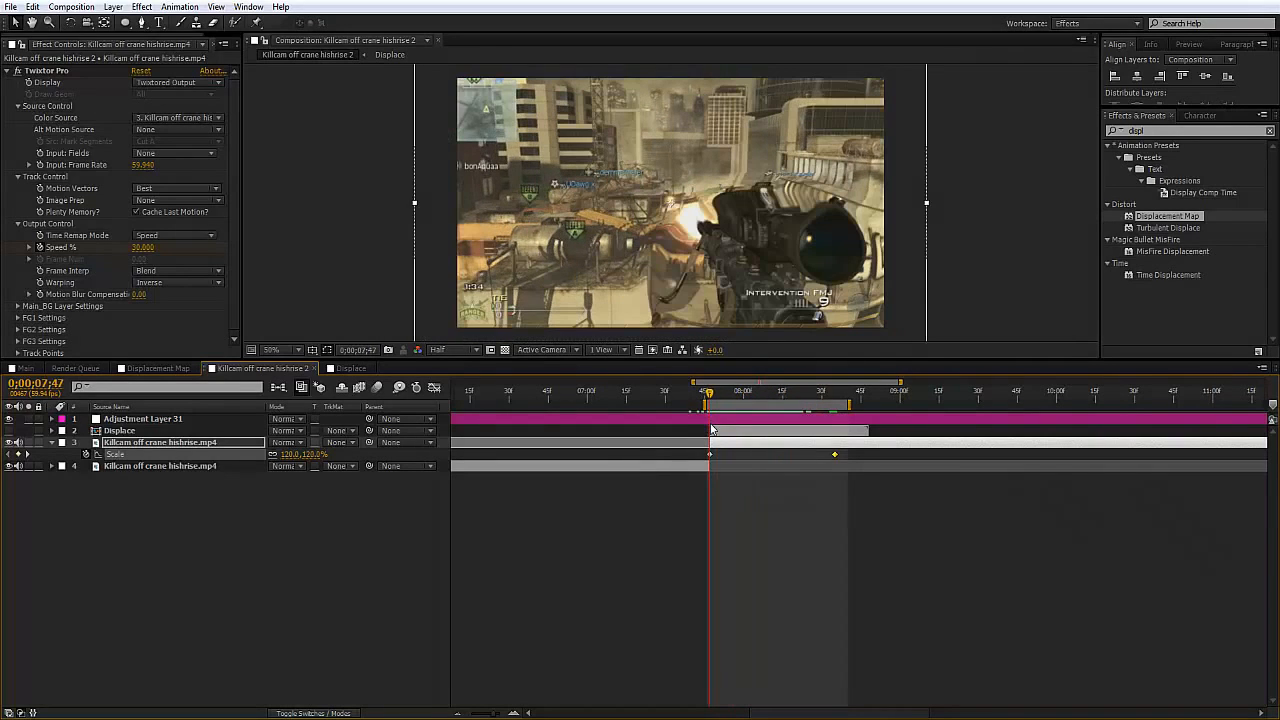
pyautogui.rightClick(735, 518)
pyautogui.moveTo(790, 528)
pyautogui.click(966, 639)
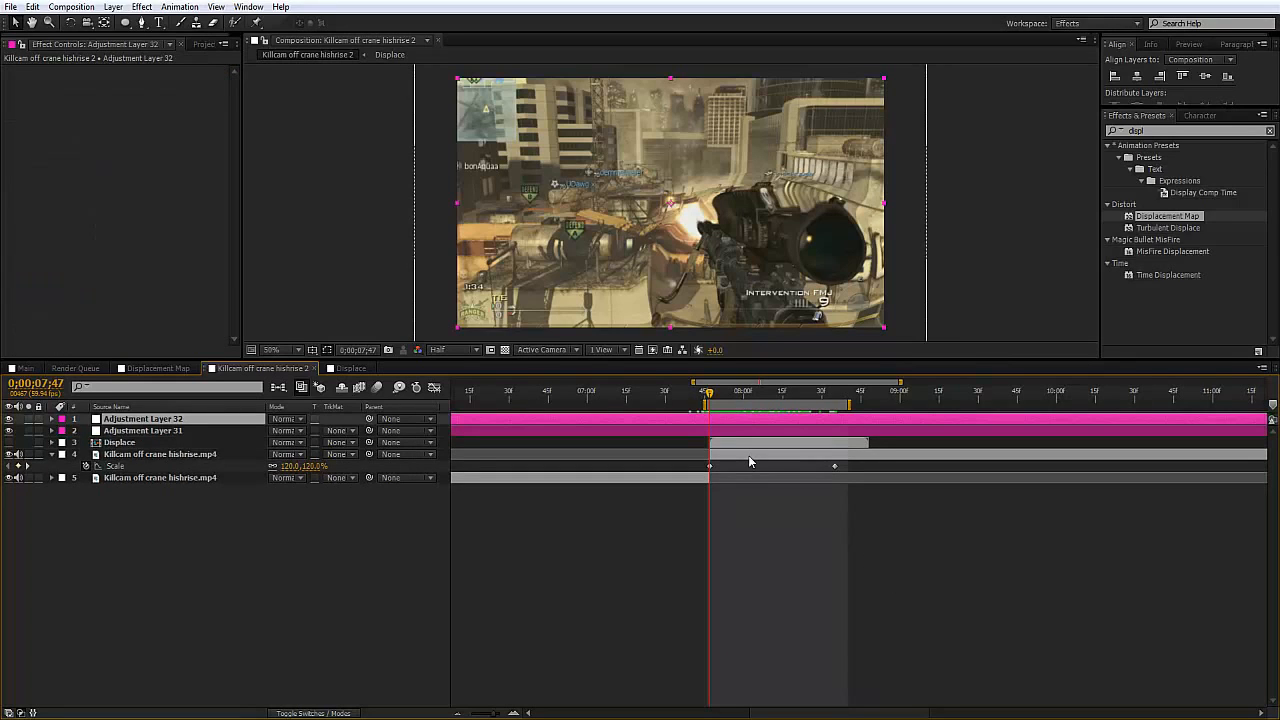
pyautogui.hotkey('alt', '[')
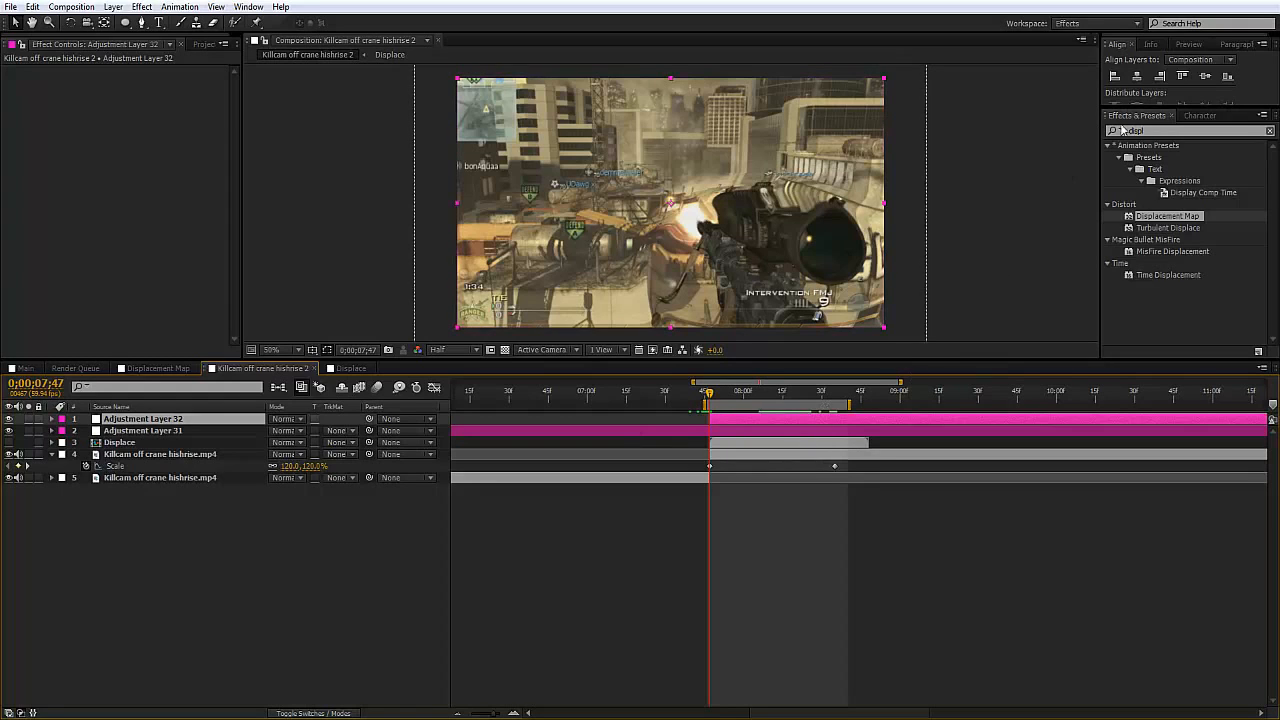
# Apply the Twitch effect to the trimmed adjustment layer with Amount 75 and speed 8.
pyautogui.click(1154, 132)
pyautogui.moveTo(1160, 133); pyautogui.dragTo(1038, 174)
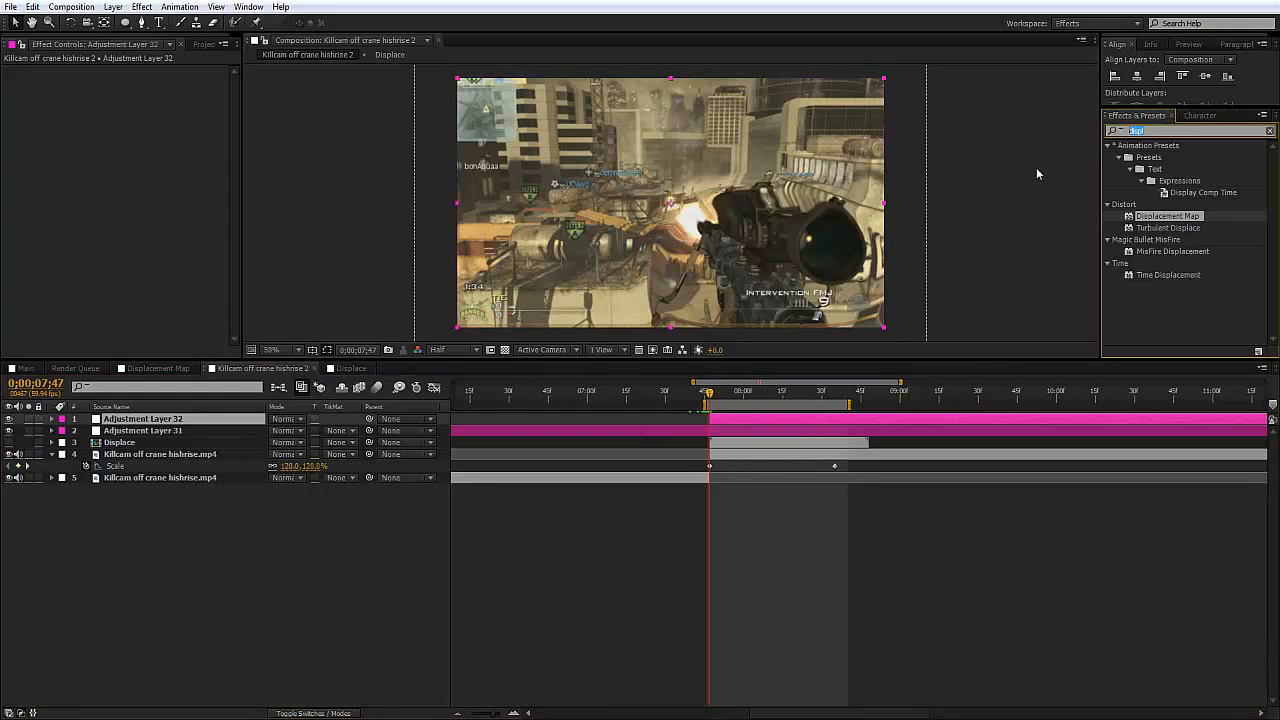
pyautogui.write('twitc')
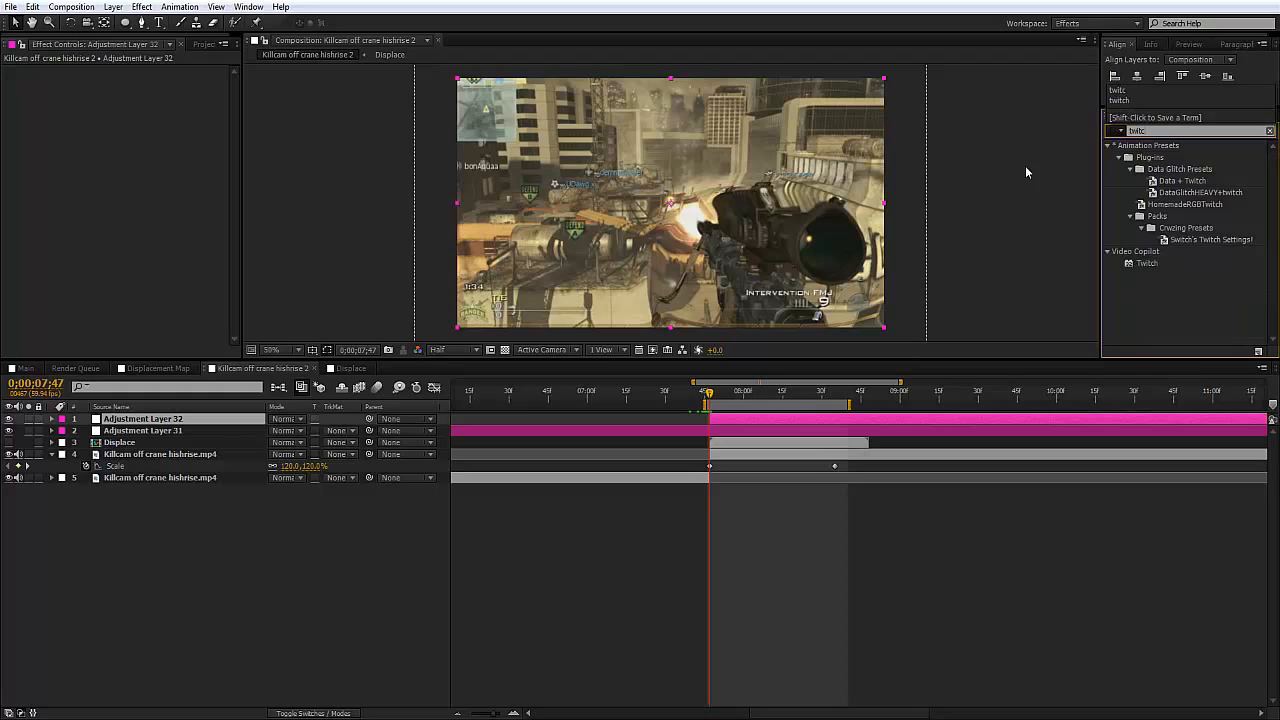
pyautogui.moveTo(1147, 263); pyautogui.dragTo(100, 146)
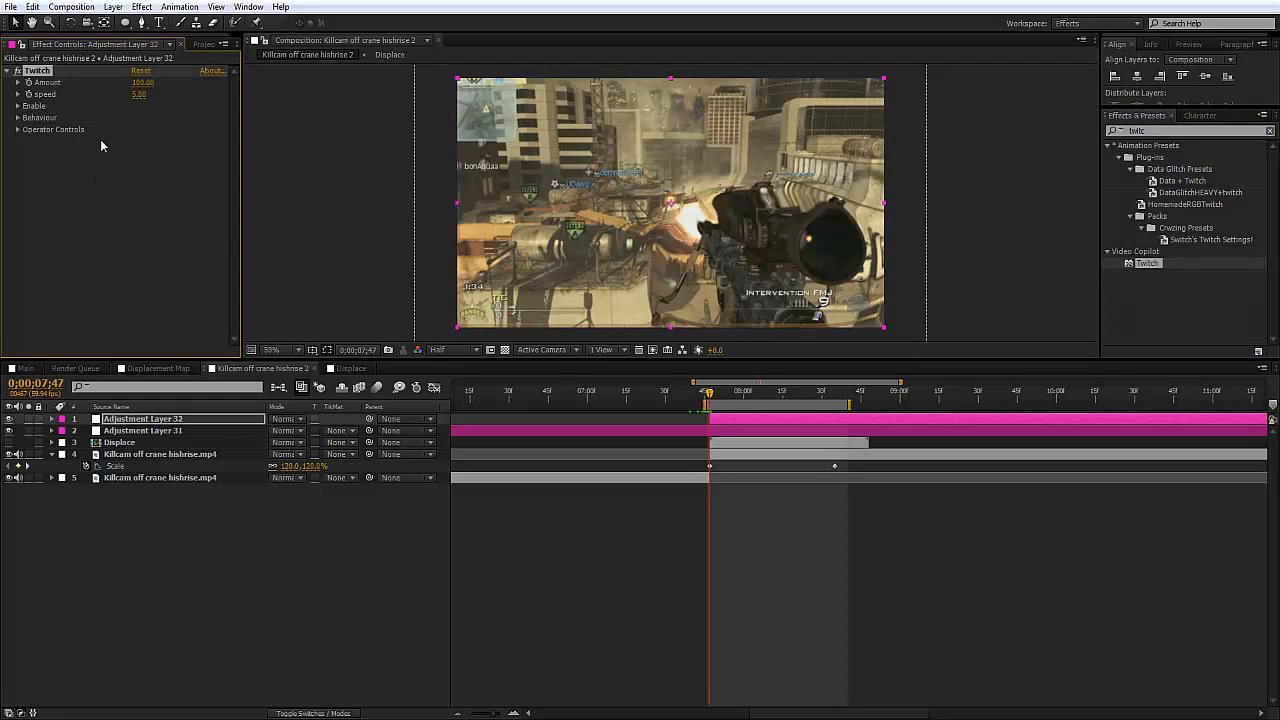
pyautogui.click(142, 84)
pyautogui.write('75')
pyautogui.press('Tab')
pyautogui.press('Return')
# Enable Twitch's Slide operator with a Slide Amount of 5, and start keyframing Amount and speed at the cut.
pyautogui.click(17, 106)
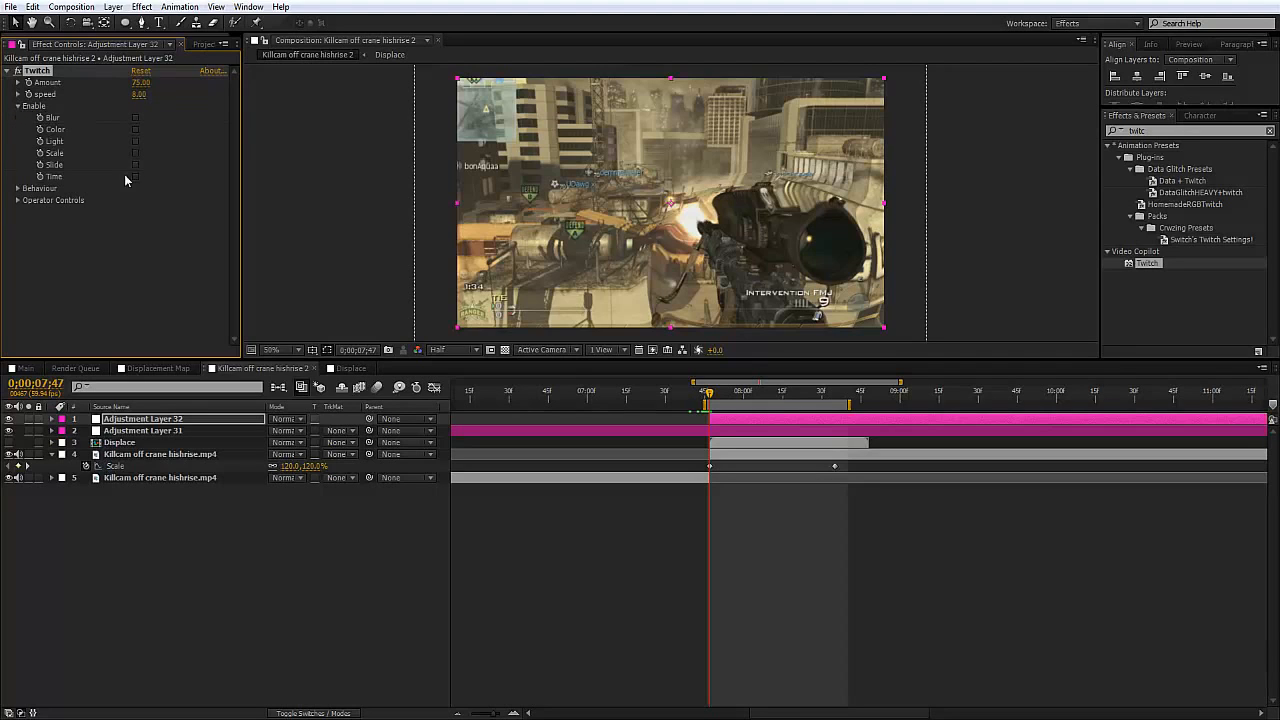
pyautogui.click(17, 106)
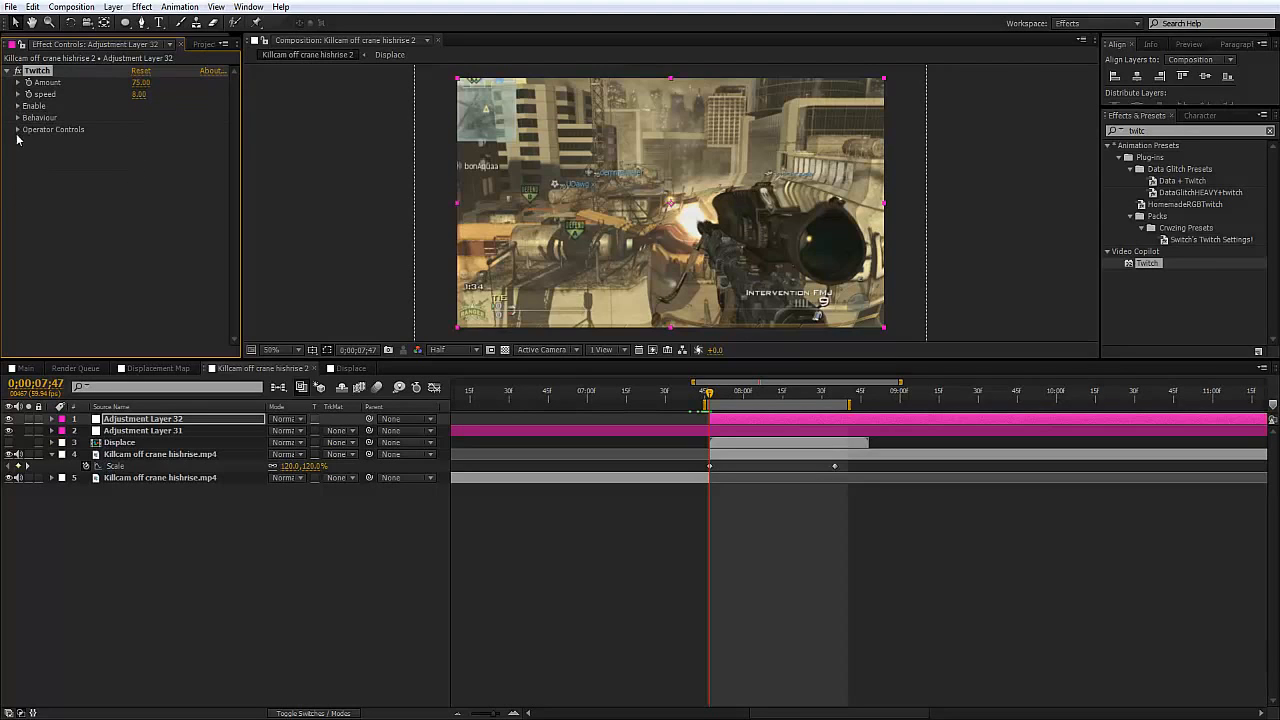
pyautogui.click(17, 130)
pyautogui.click(29, 188)
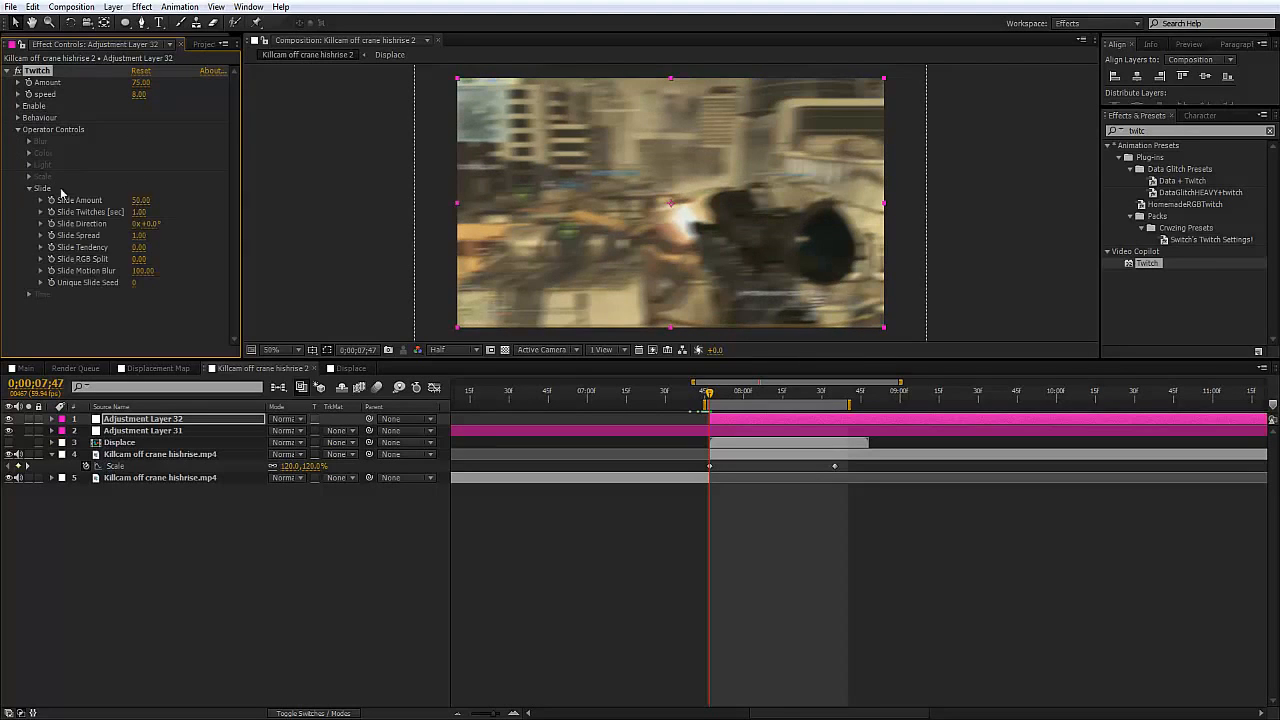
pyautogui.click(140, 200)
pyautogui.write('5')
pyautogui.press('Return')
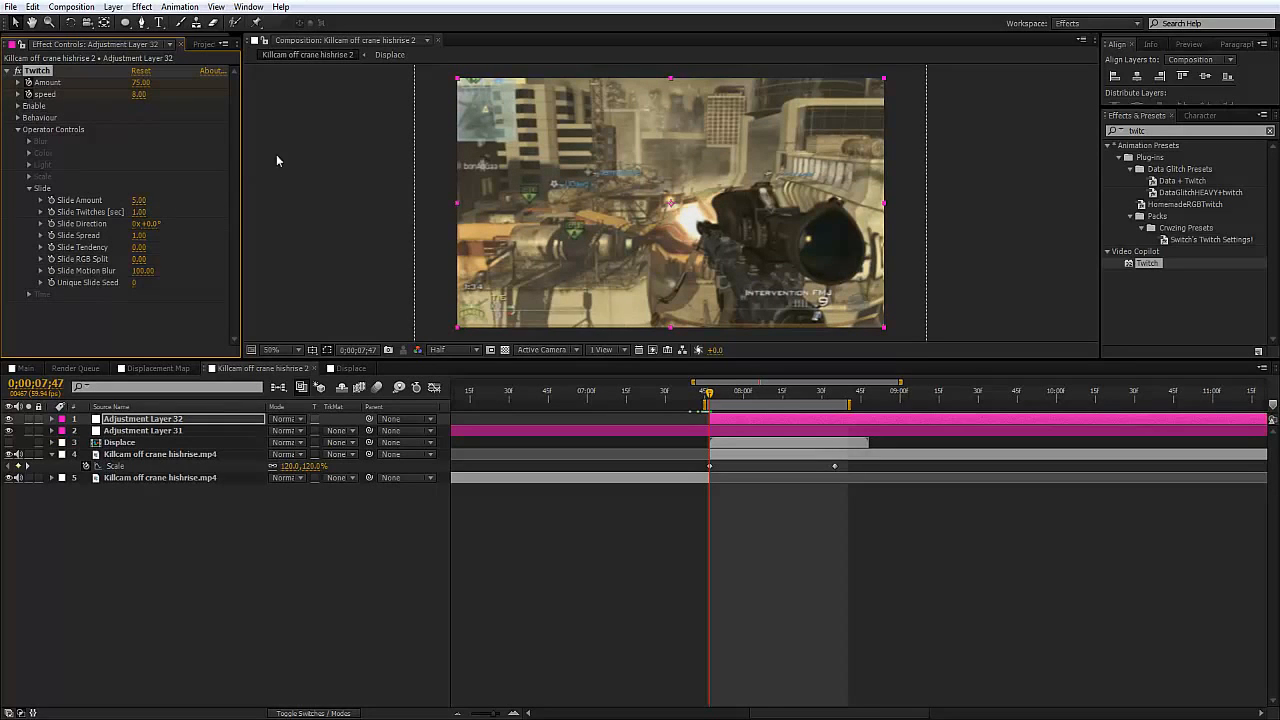
# Keyframe Twitch Amount and speed to 0 at 0;00;08;35 and trim the adjustment layer's end there.
pyautogui.click(833, 396)
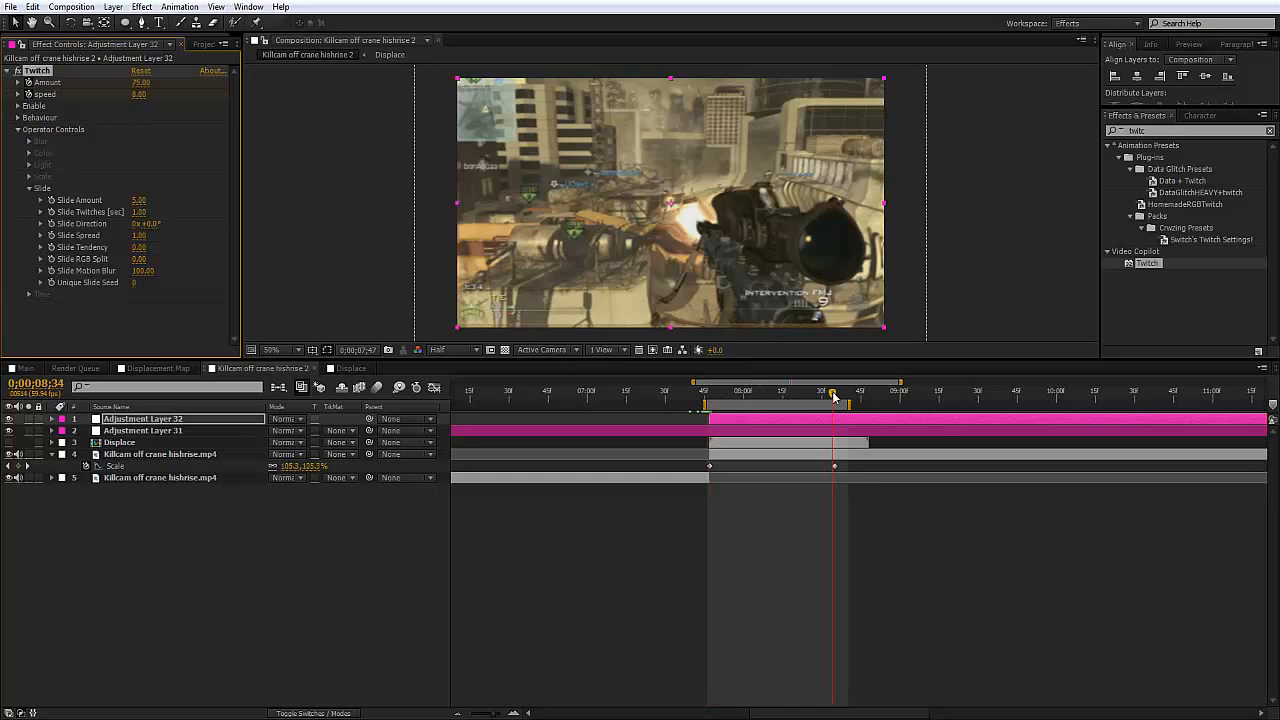
pyautogui.click(141, 94)
pyautogui.write('0')
pyautogui.press('Return')
pyautogui.press('Return')
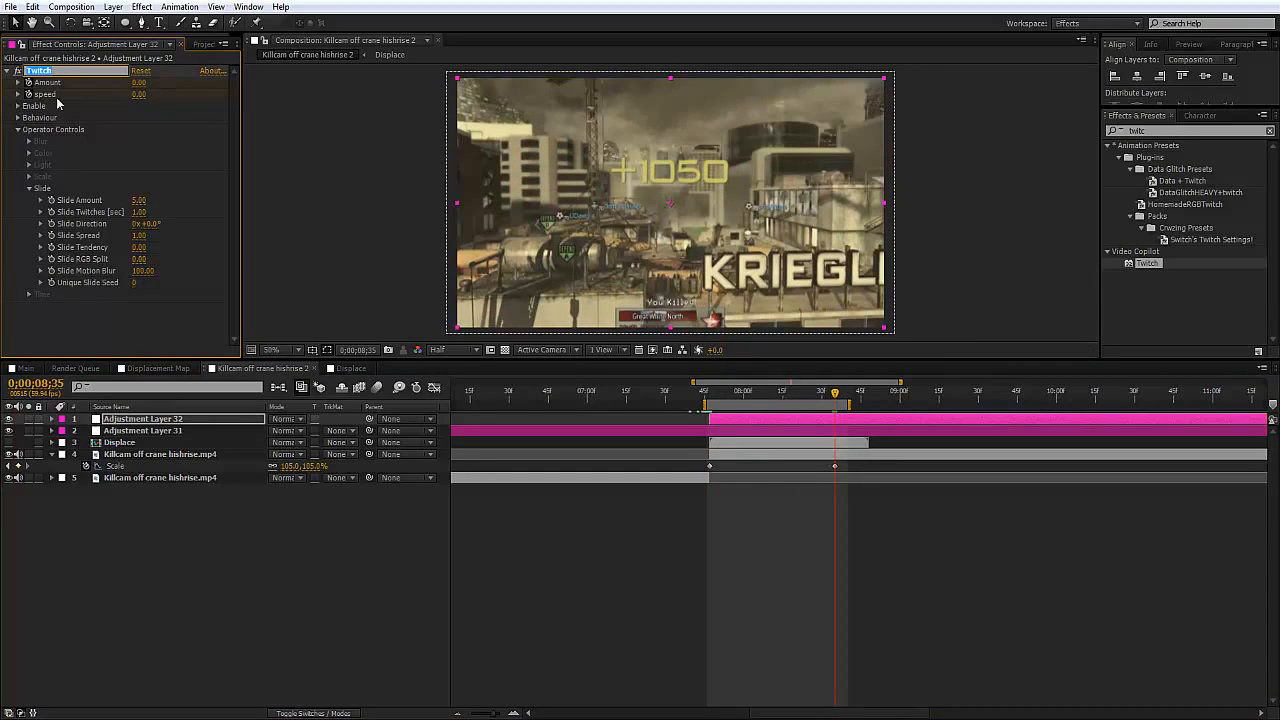
pyautogui.click(7, 72)
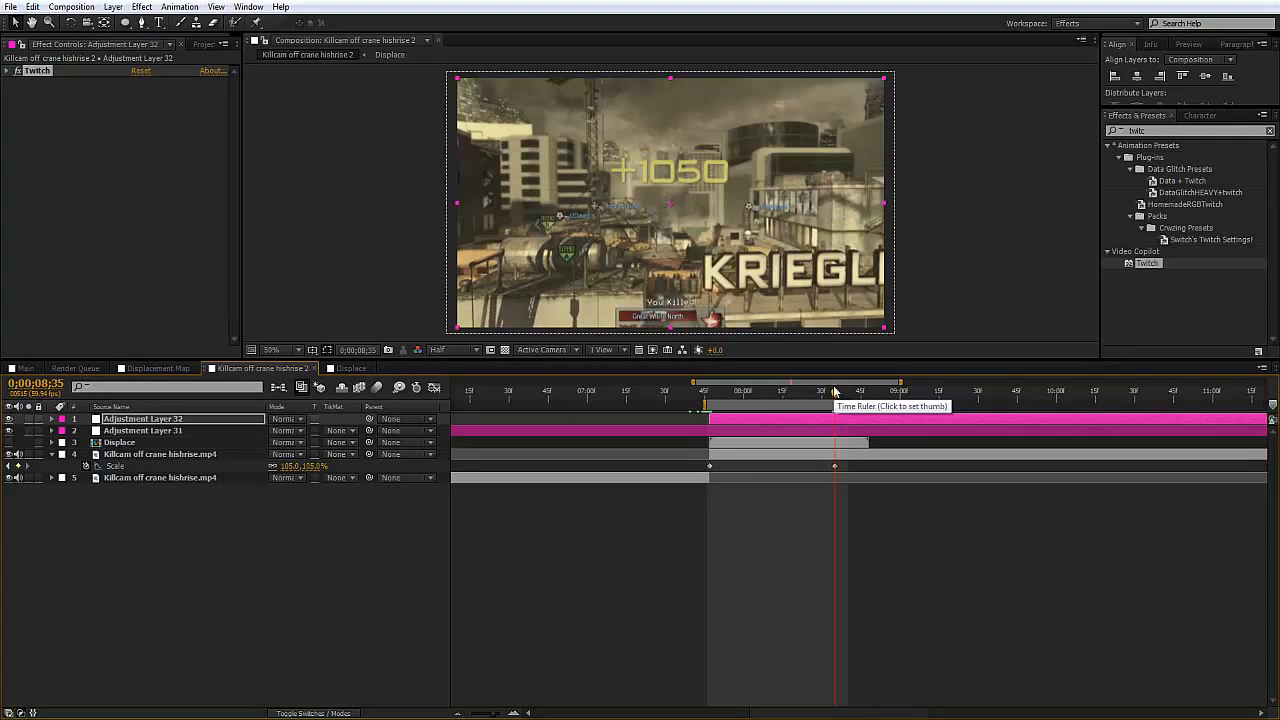
pyautogui.hotkey('alt', ']')
# Apply the Levels effect to the adjustment layer that carries Twitch.
pyautogui.hotkey('ctrl', '5')
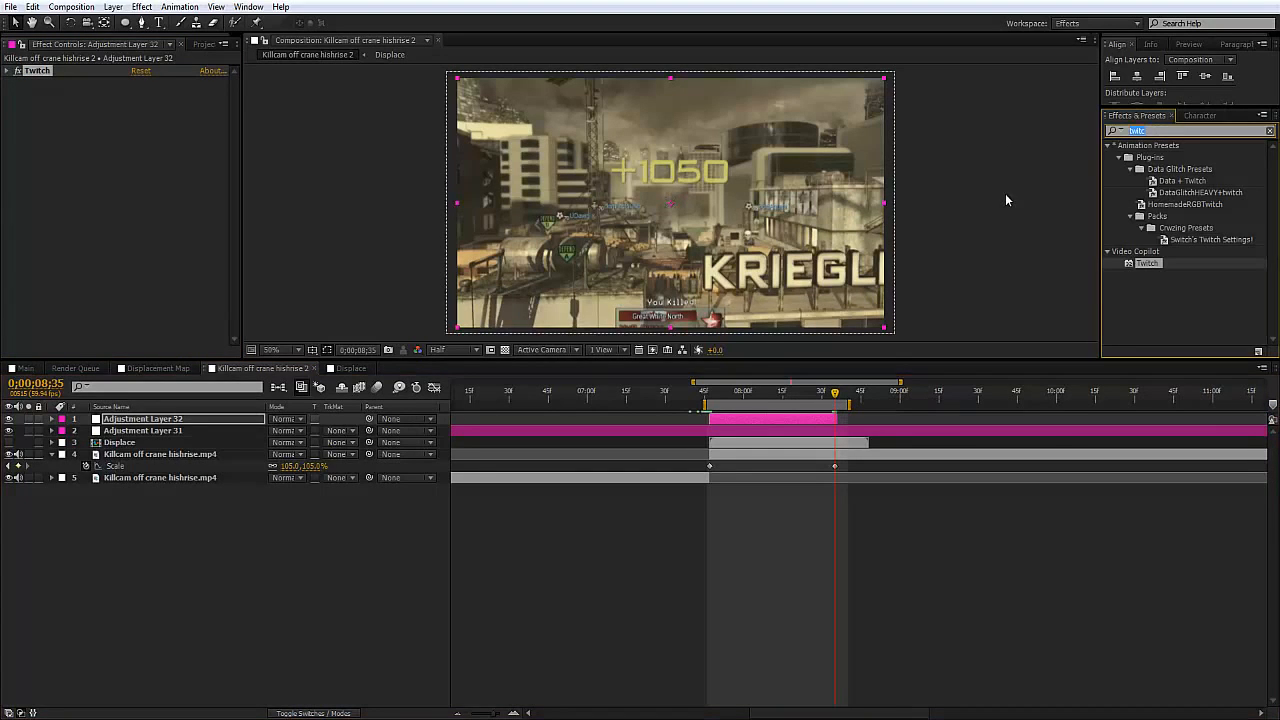
pyautogui.write('levels')
pyautogui.moveTo(1124, 234); pyautogui.dragTo(140, 150)
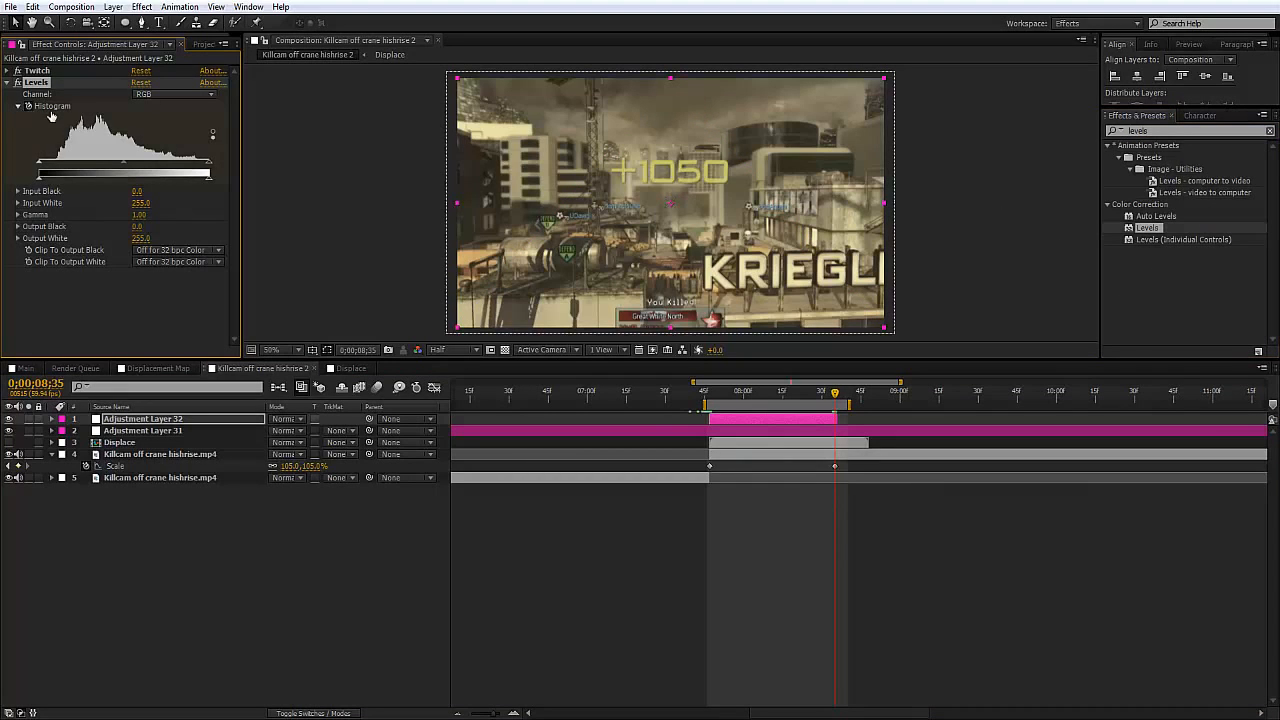
# Keyframe the Levels Input White to 145 at the cut, 0;00;07;47, and preview the brightness fade.
pyautogui.moveTo(711, 397); pyautogui.dragTo(708, 397)
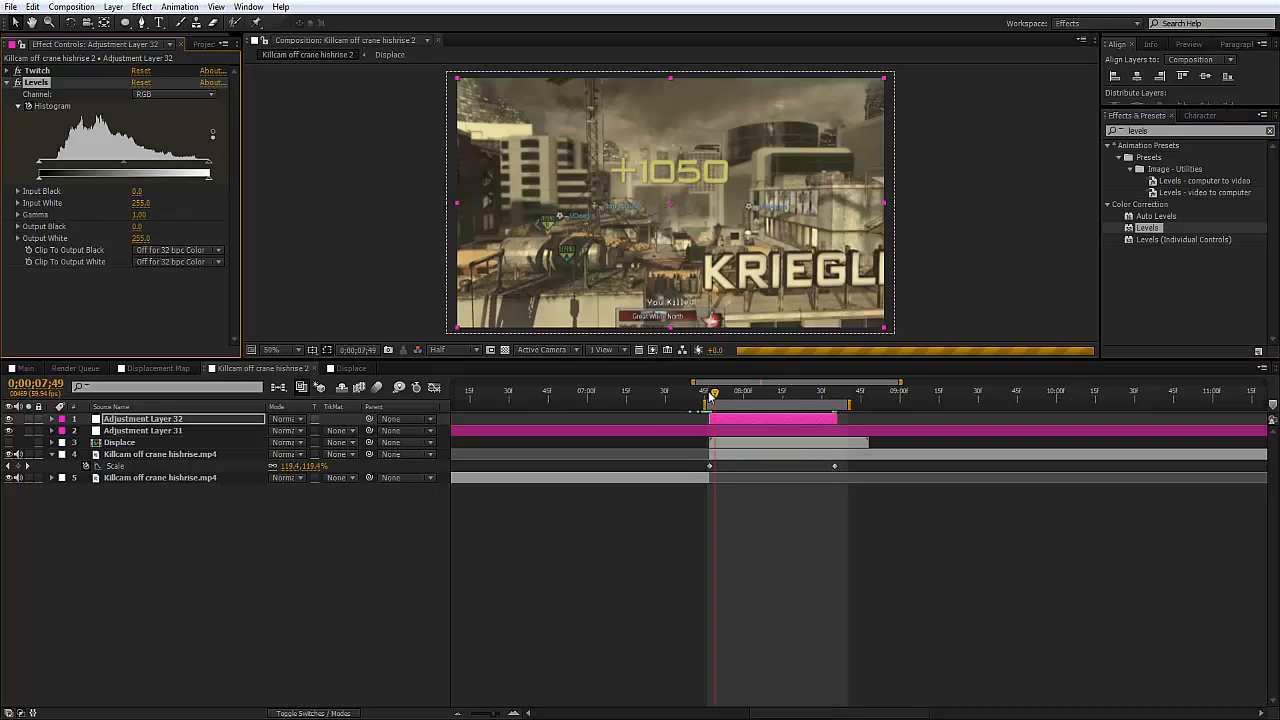
pyautogui.moveTo(173, 166); pyautogui.dragTo(136, 166)
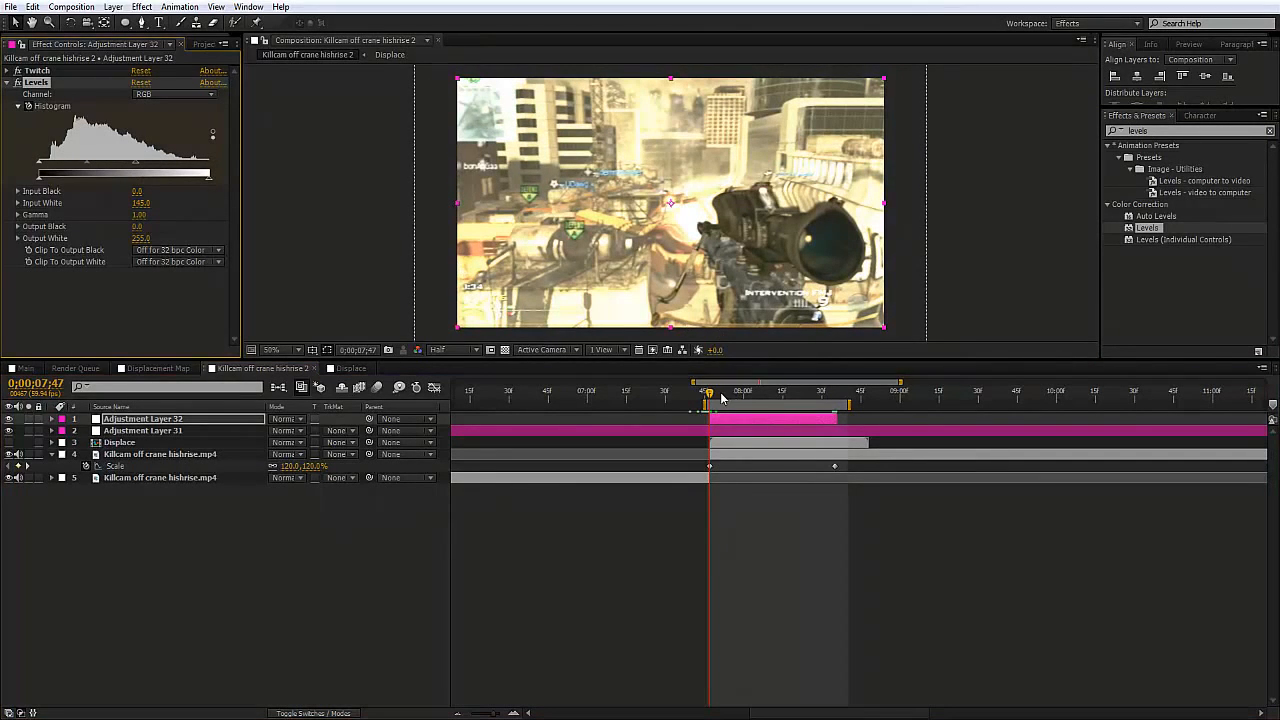
pyautogui.moveTo(722, 397); pyautogui.dragTo(779, 407)
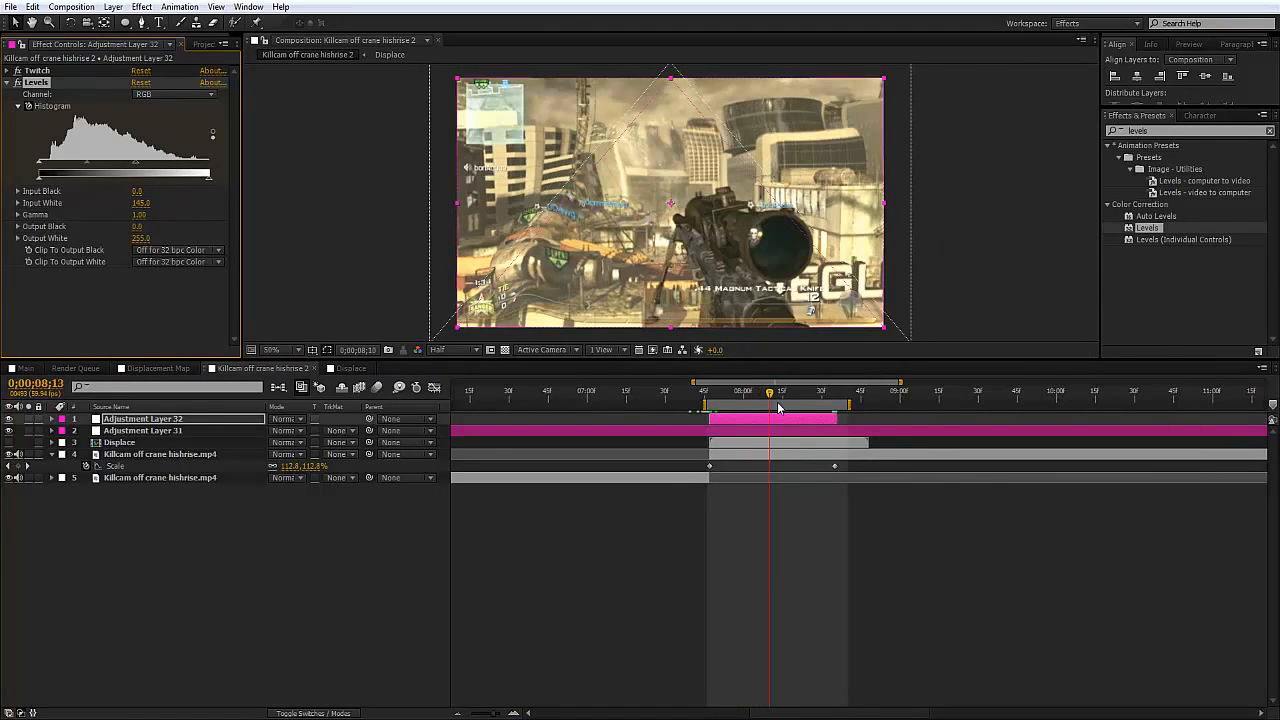
pyautogui.click(830, 548)
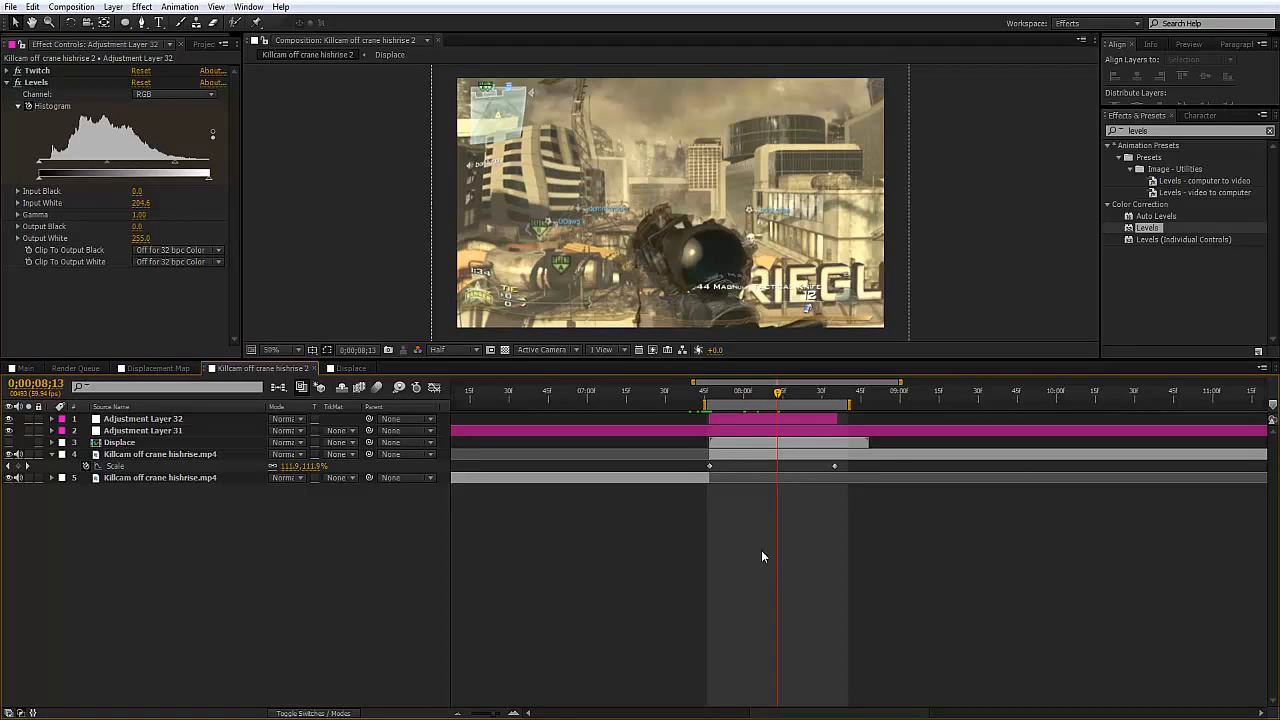
pyautogui.click(53, 455)
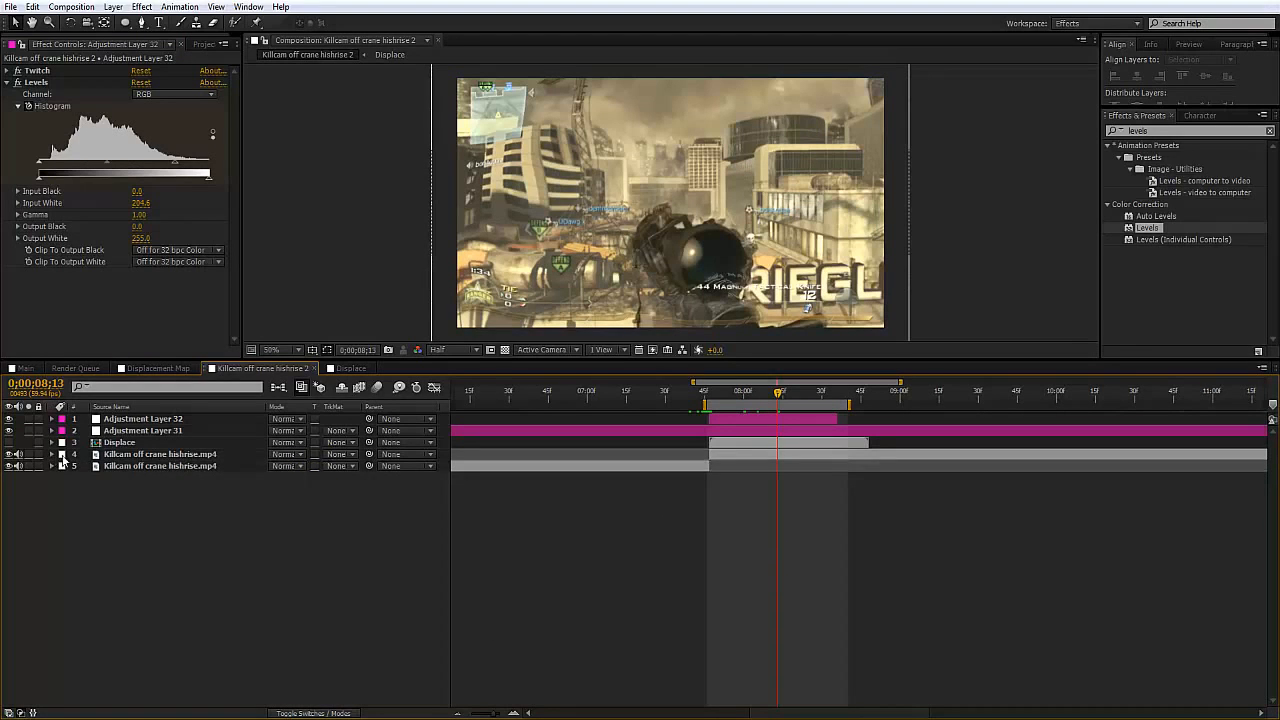
# Create a new adjustment layer in the killcam composition and rename it Lightburst.
pyautogui.rightClick(720, 566)
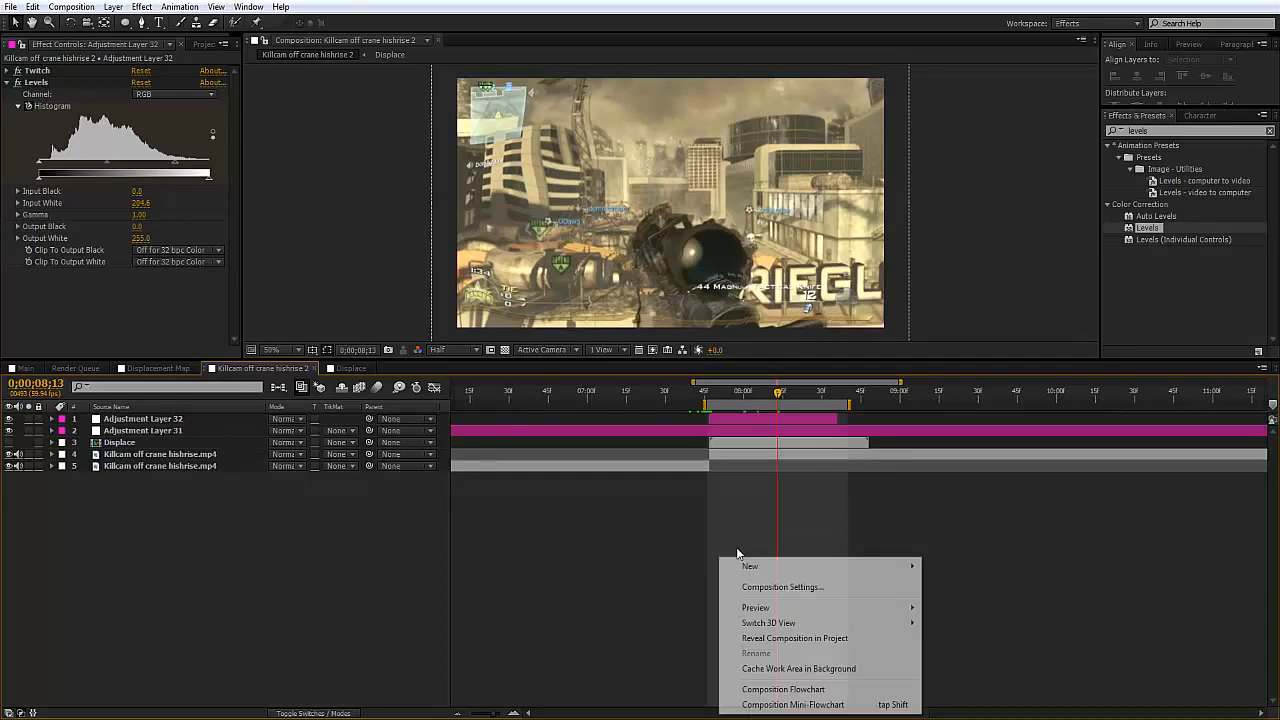
pyautogui.moveTo(752, 569)
pyautogui.click(998, 680)
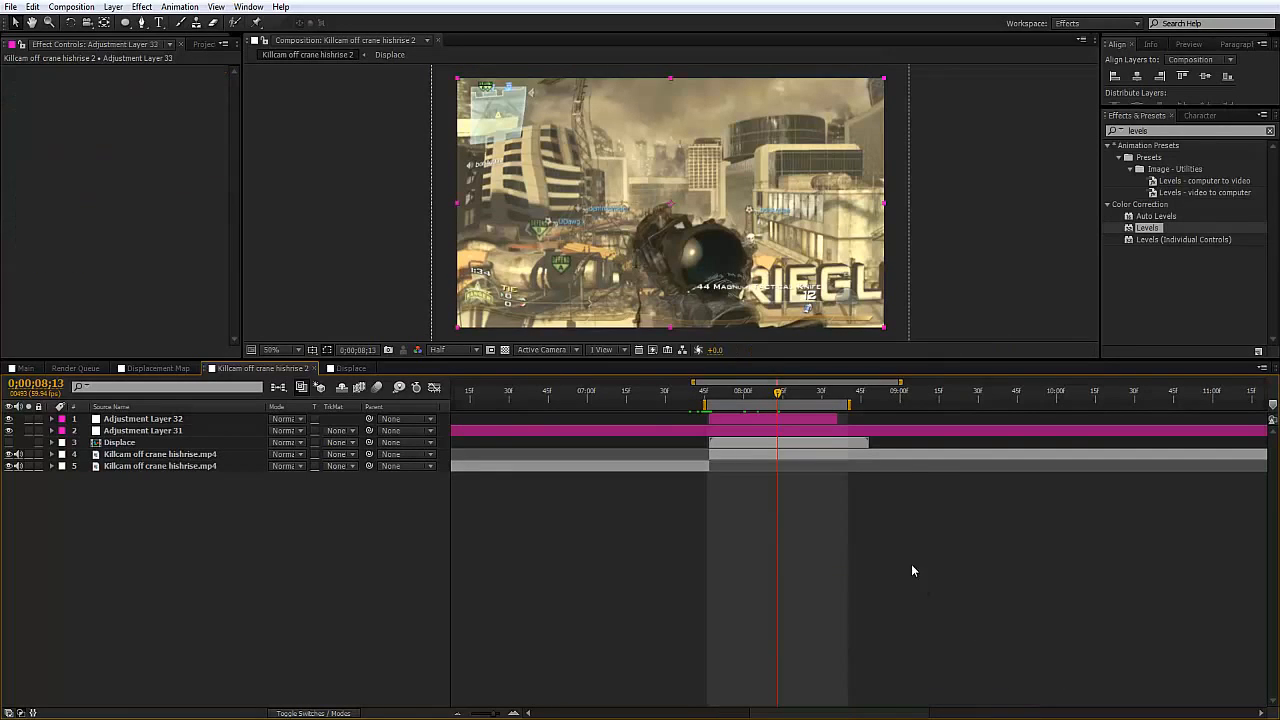
pyautogui.rightClick(211, 422)
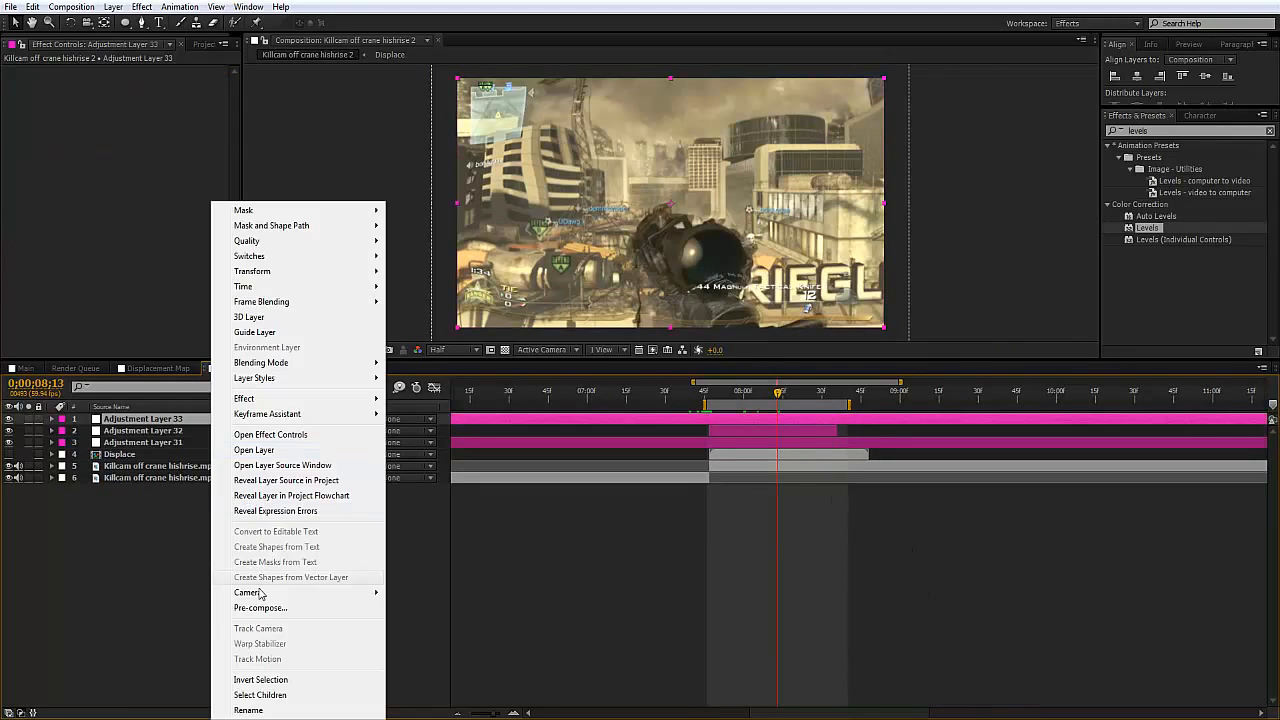
pyautogui.click(232, 707)
pyautogui.write('Lightburst')
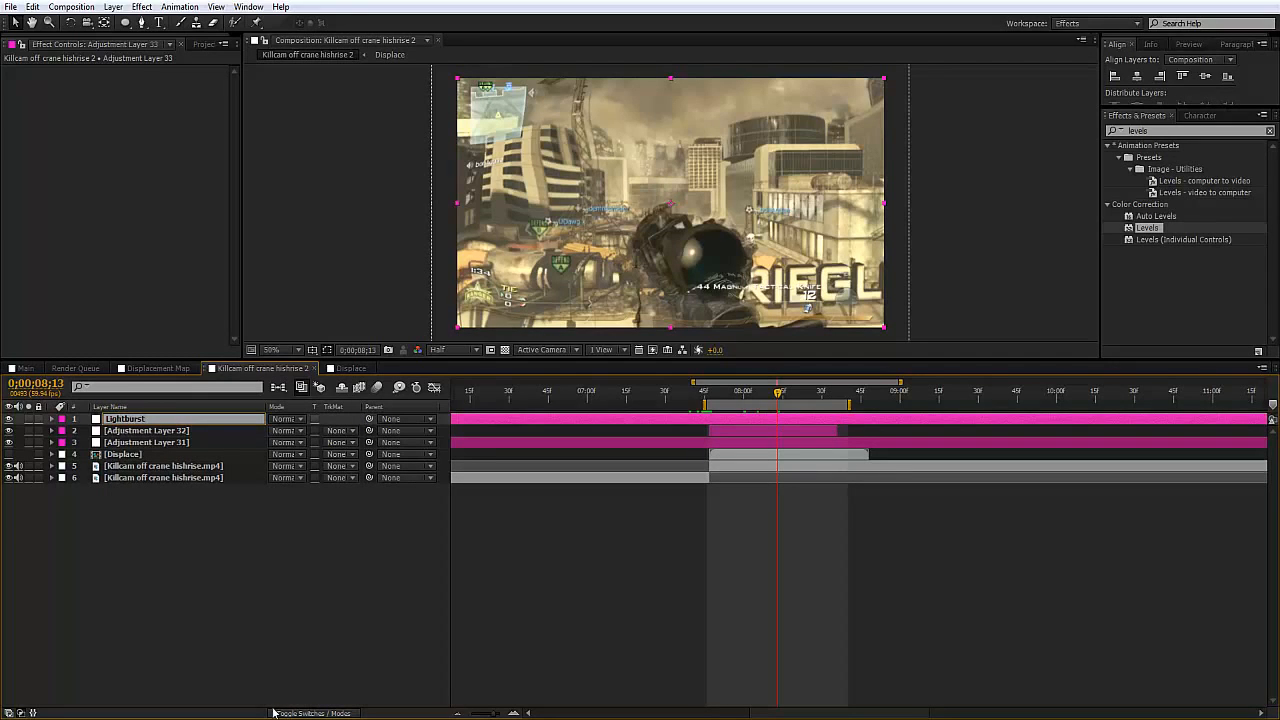
pyautogui.press('Return')
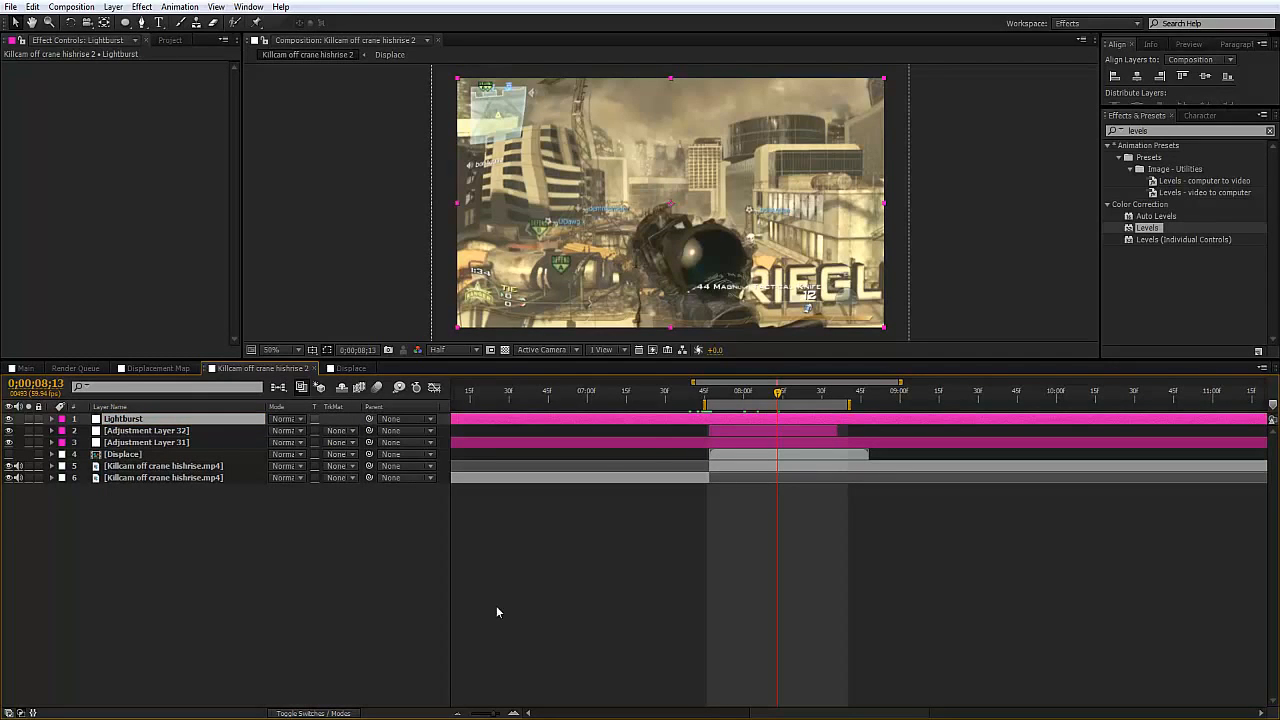
# Trim the start of the Lightburst layer to 0;00;07;47 and move it directly below Adjustment Layer 31.
pyautogui.click(711, 403)
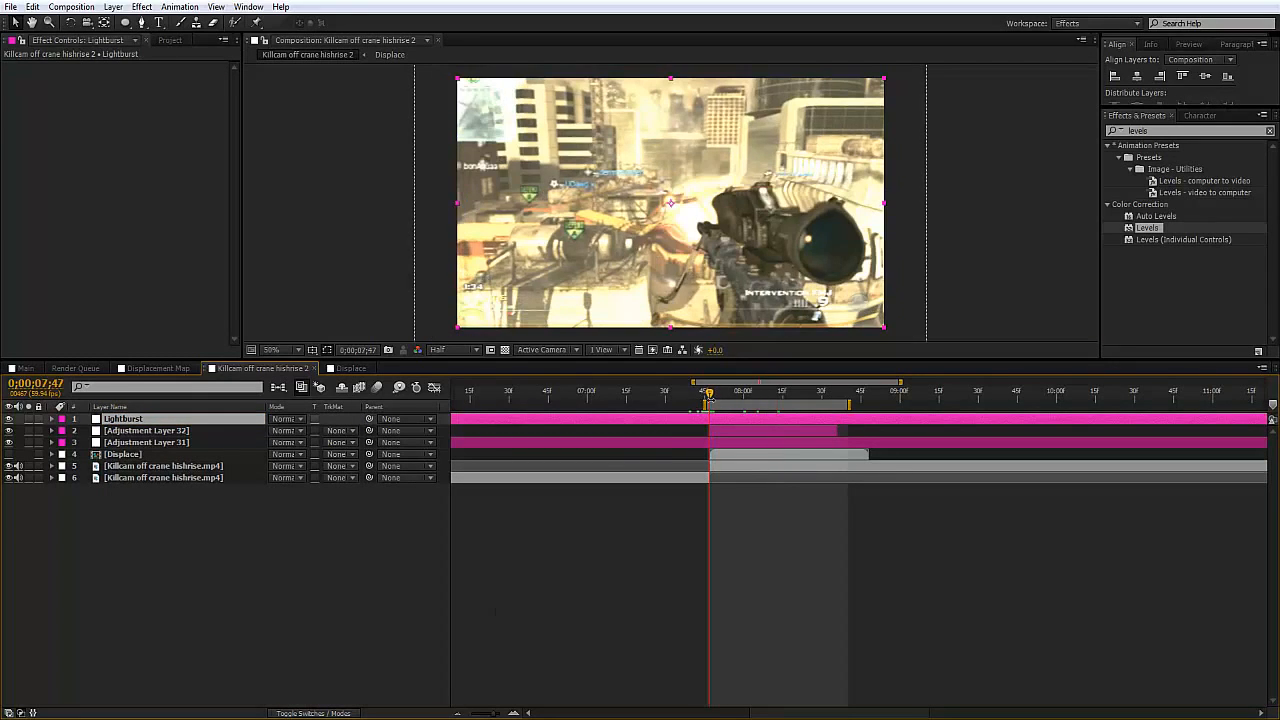
pyautogui.hotkey('alt', '[')
pyautogui.moveTo(199, 424); pyautogui.dragTo(166, 446)
pyautogui.click(164, 432)
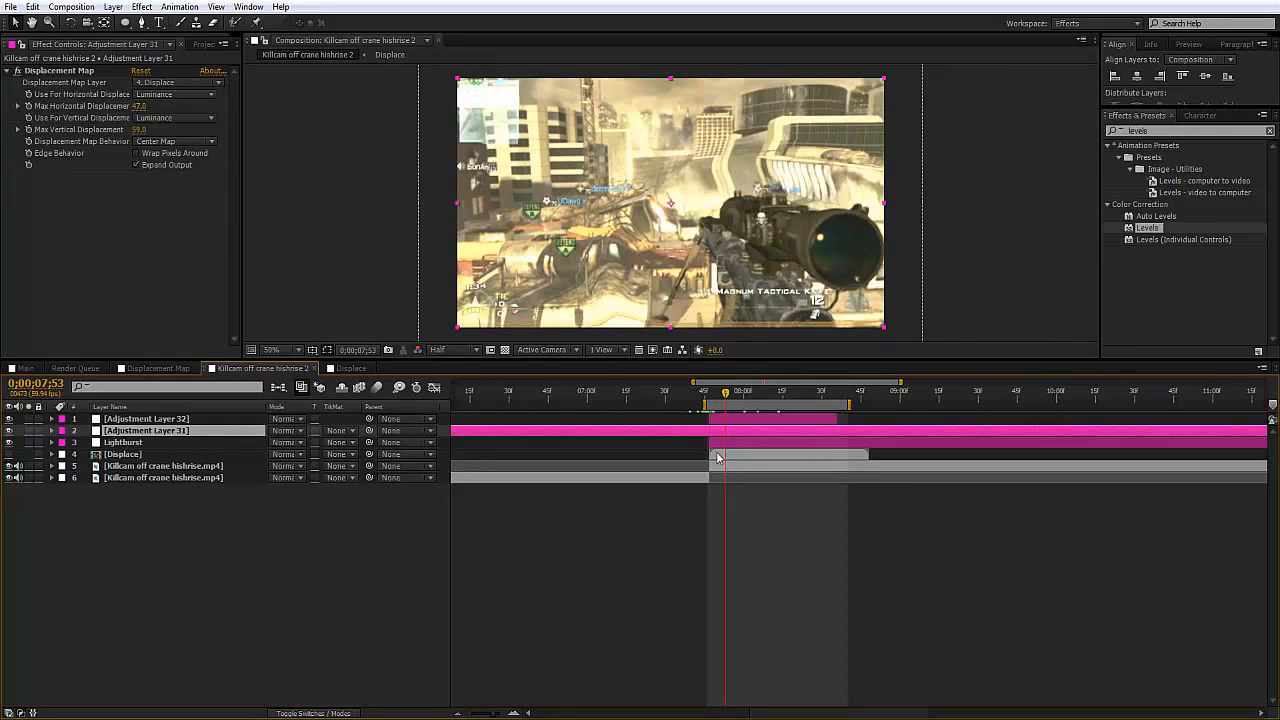
# Make the Displace layer visible and set its blending mode to Add.
pyautogui.click(160, 466)
pyautogui.click(158, 455)
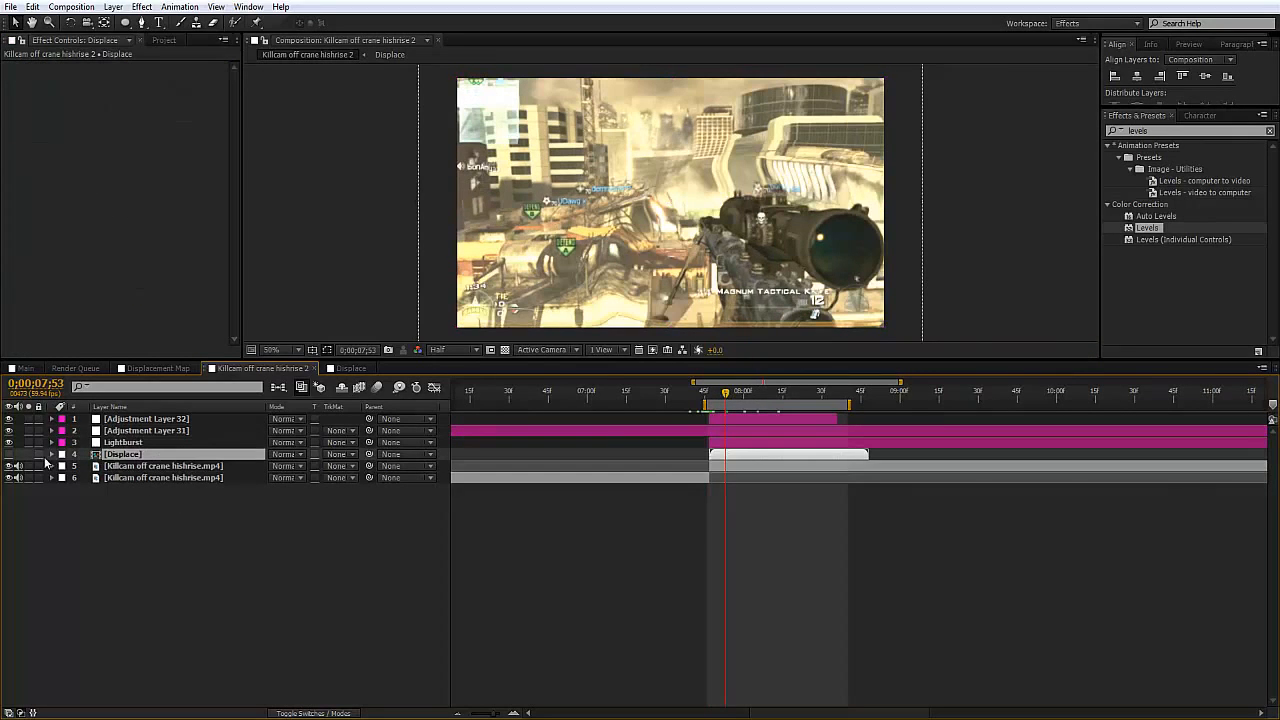
pyautogui.click(9, 454)
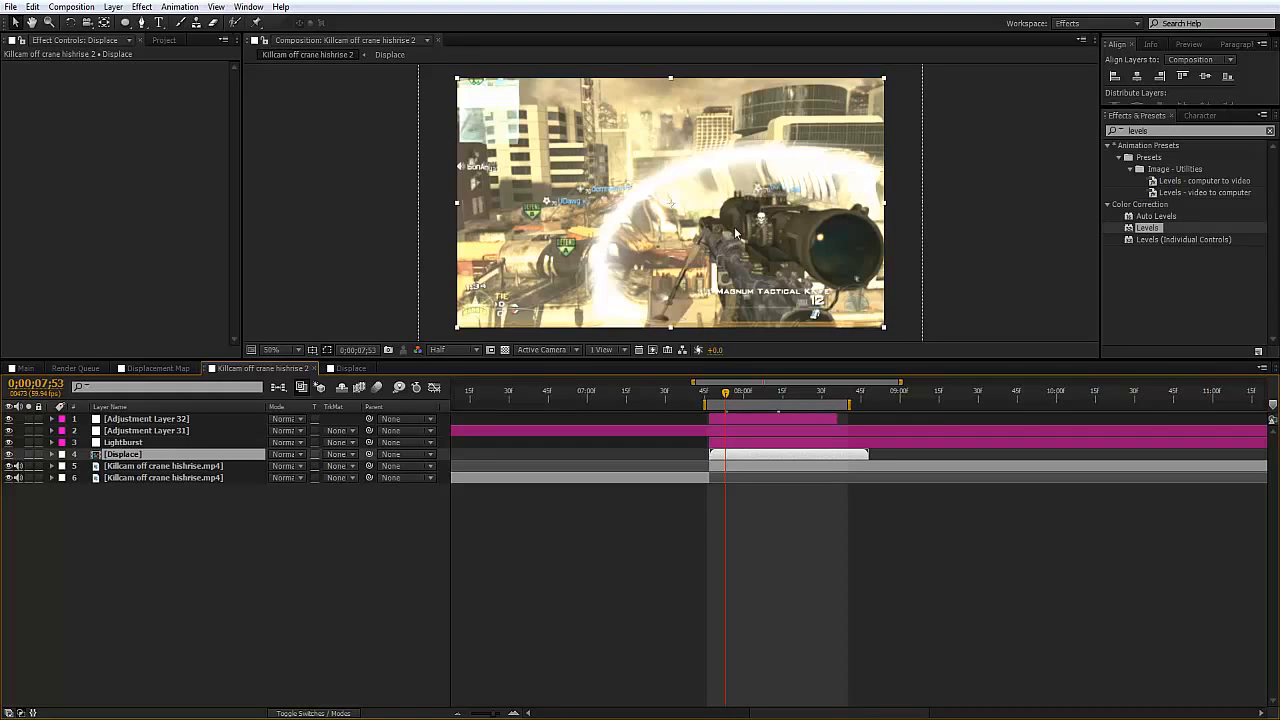
pyautogui.click(285, 454)
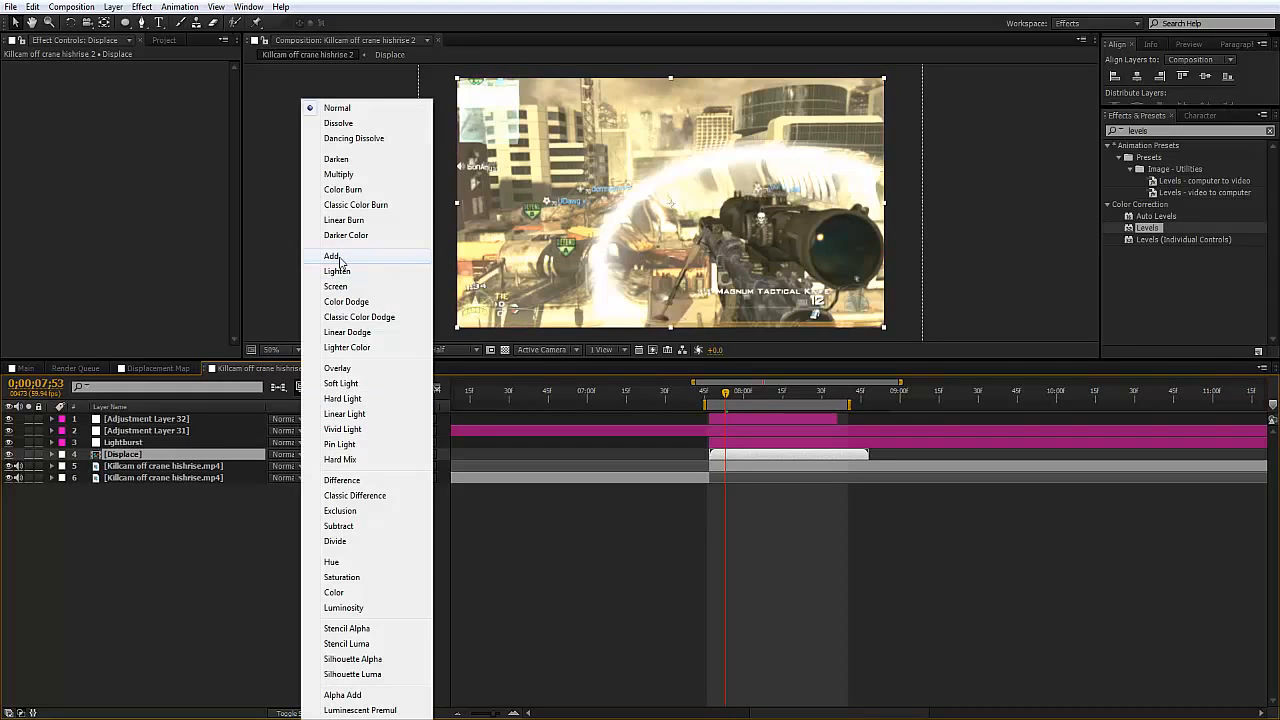
pyautogui.click(339, 256)
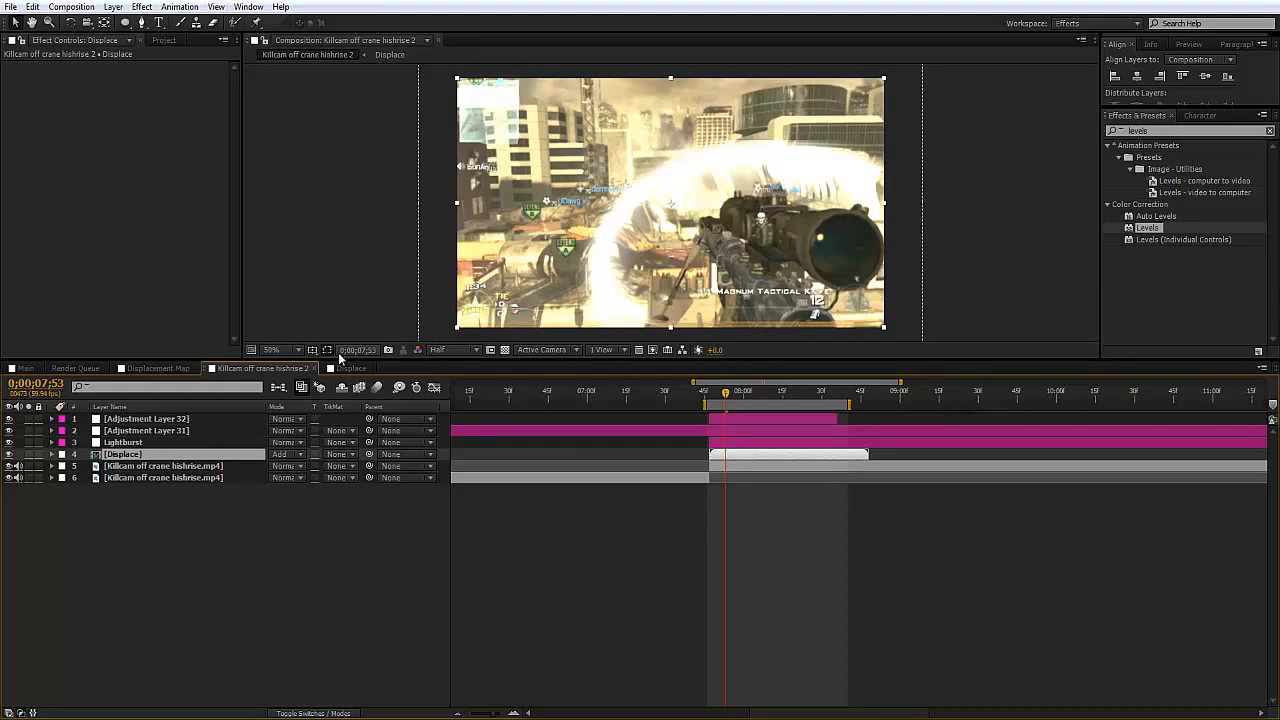
# Set the Displace layer's opacity to 5% and preview the faint ring over the killcam.
pyautogui.press('t')
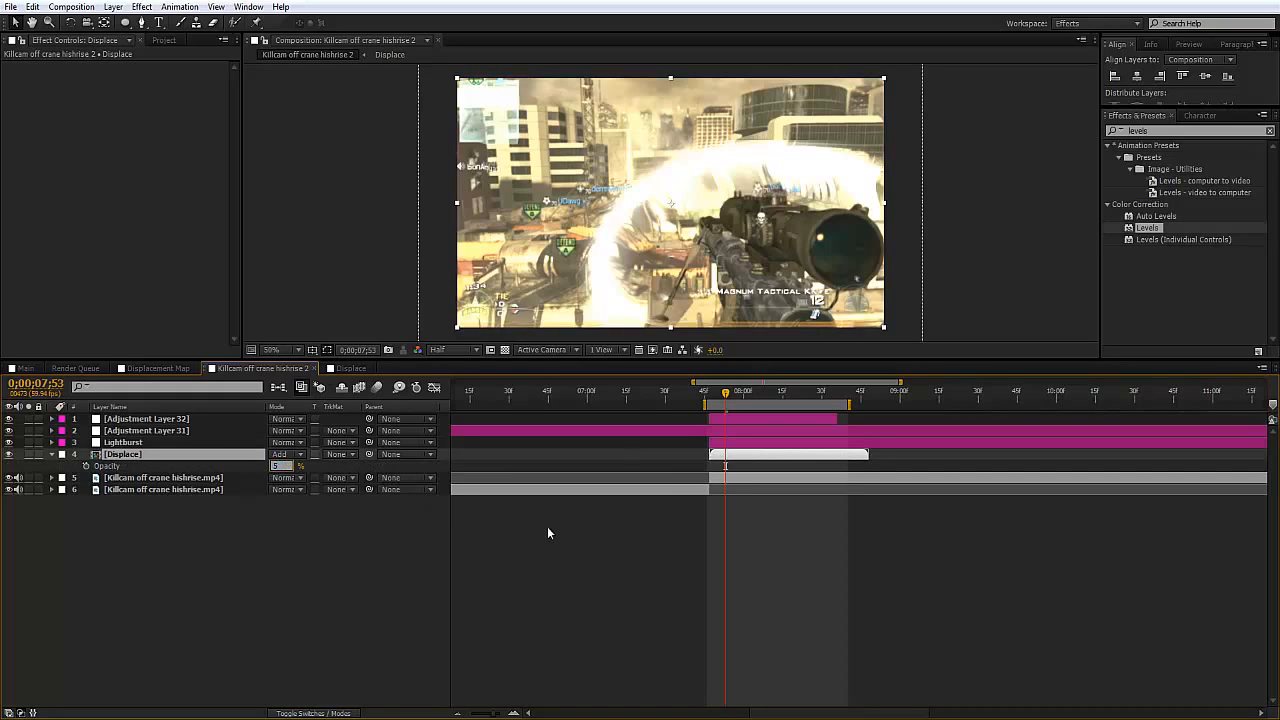
pyautogui.write('5')
pyautogui.press('Return')
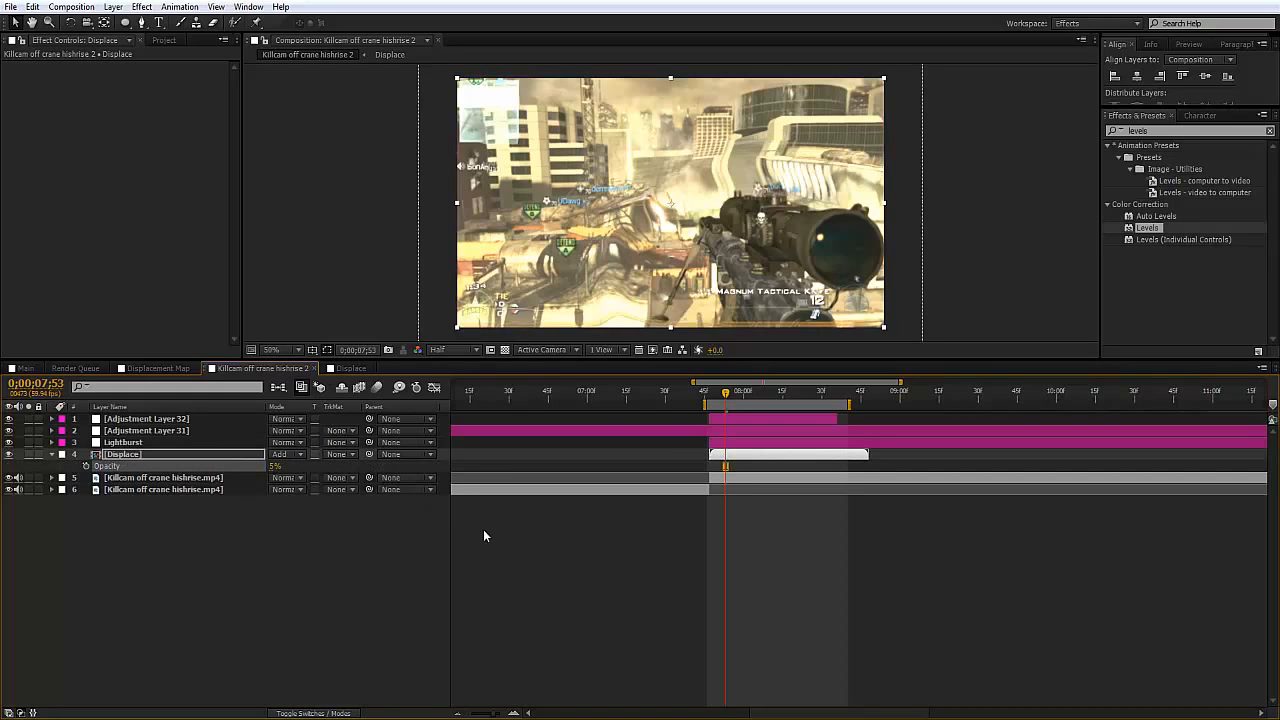
pyautogui.click(52, 455)
pyautogui.moveTo(782, 395); pyautogui.dragTo(759, 395)
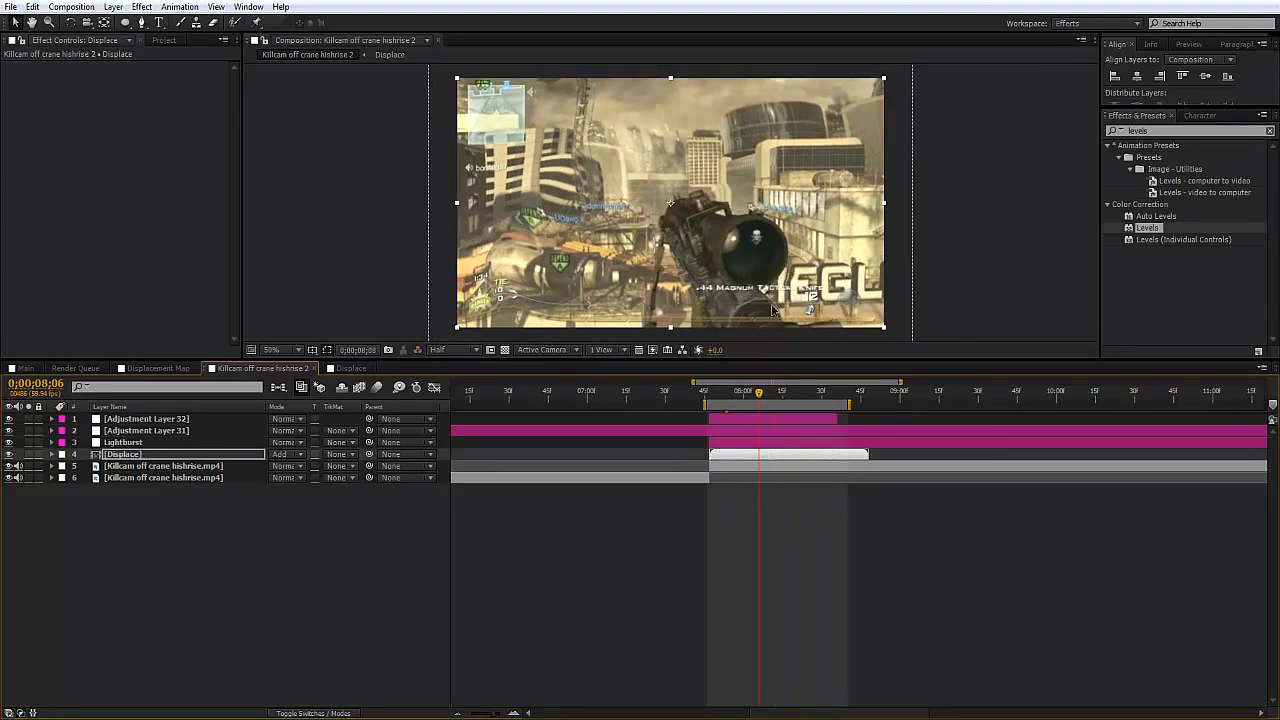
# Find the CC light effects and apply CC Light Rays to the Lightburst layer.
pyautogui.click(736, 396)
pyautogui.click(740, 447)
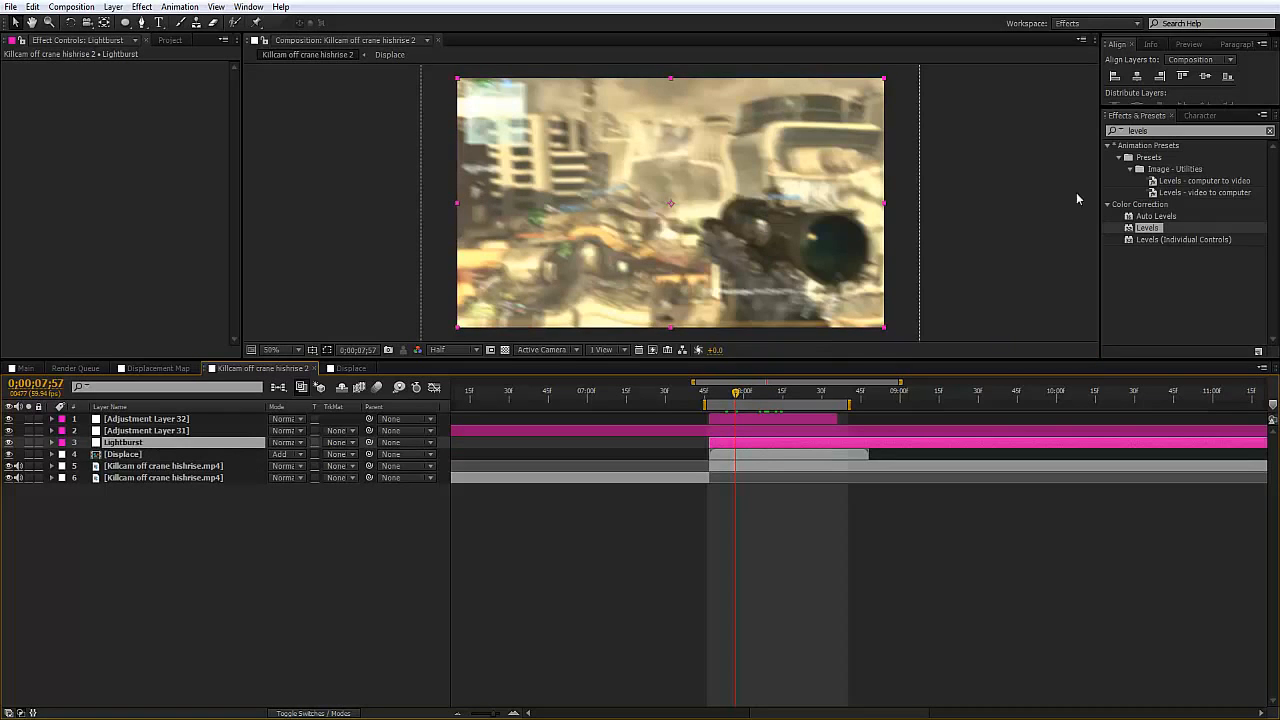
pyautogui.click(1172, 128)
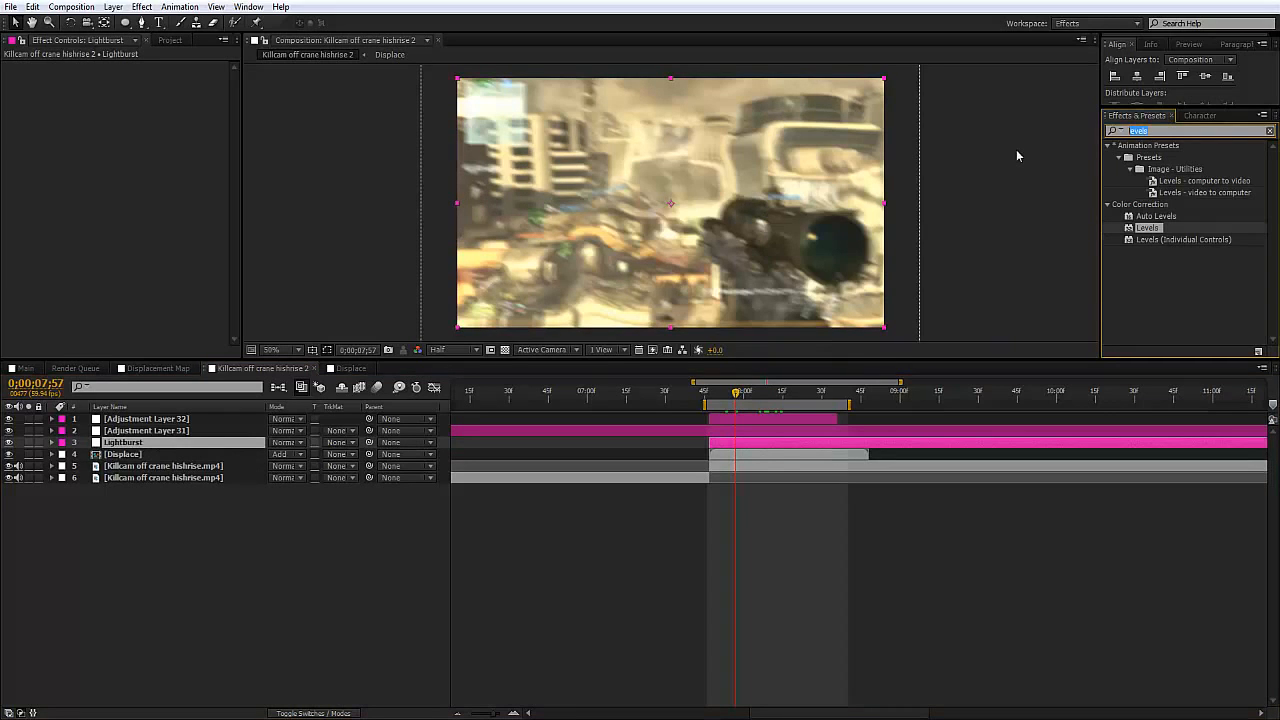
pyautogui.press('BackSpace')
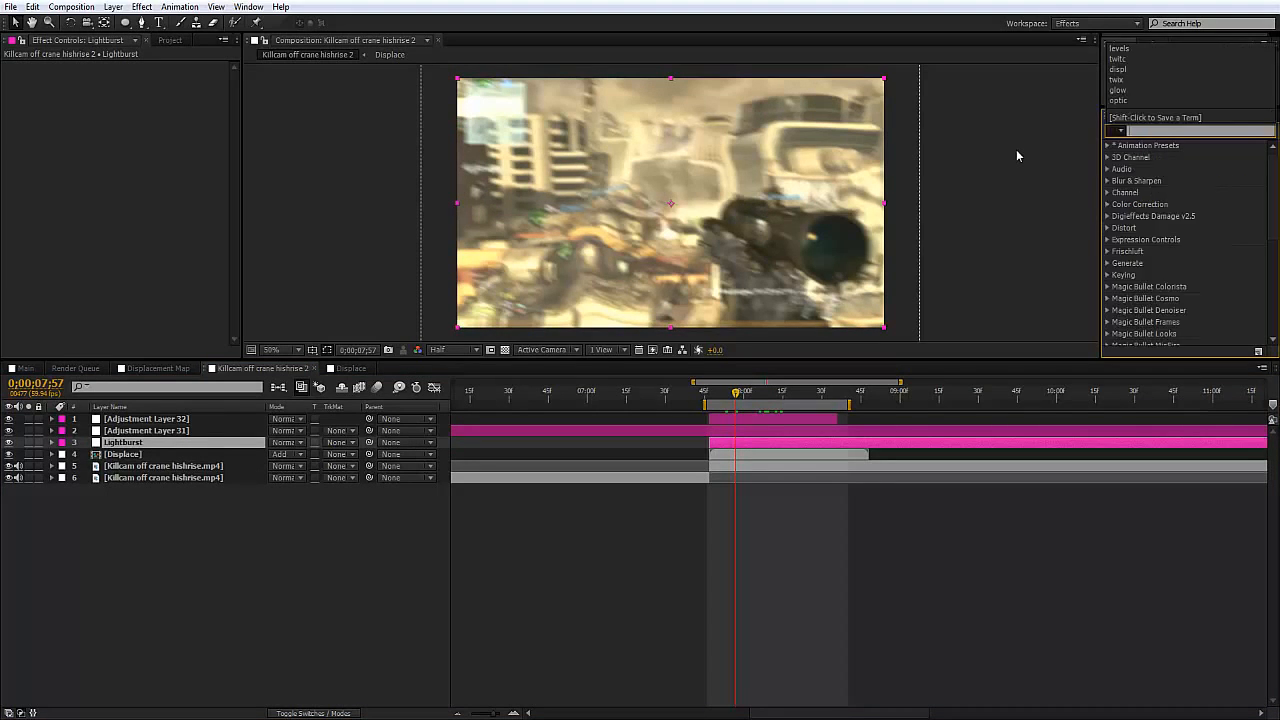
pyautogui.write('cc l')
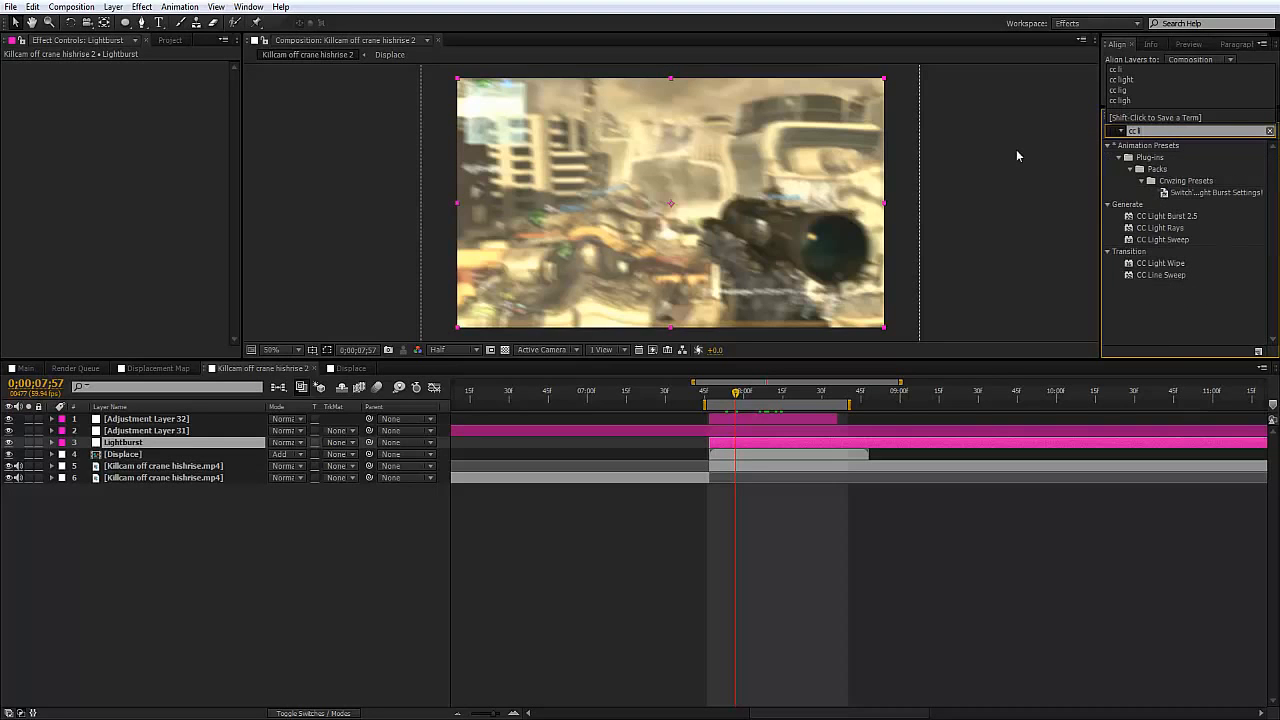
pyautogui.moveTo(1166, 216); pyautogui.dragTo(745, 443)
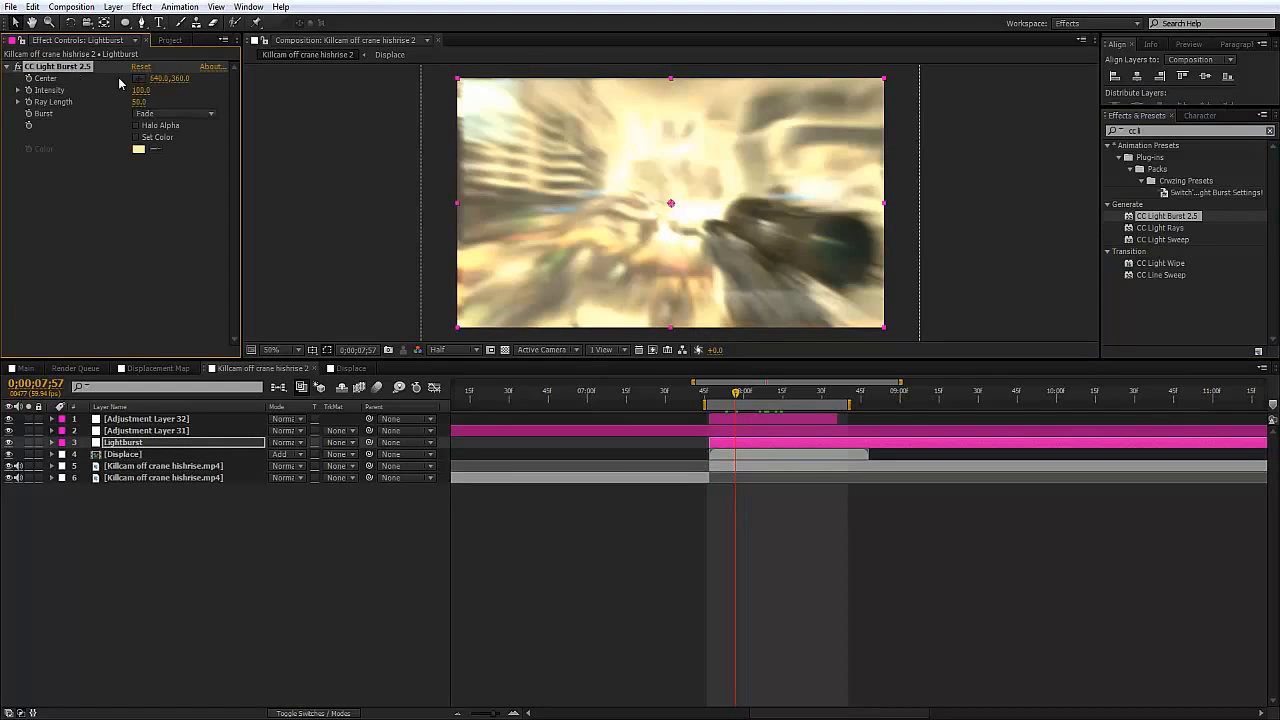
pyautogui.hotkey('ctrl', 'z')
pyautogui.moveTo(1160, 228); pyautogui.dragTo(149, 177)
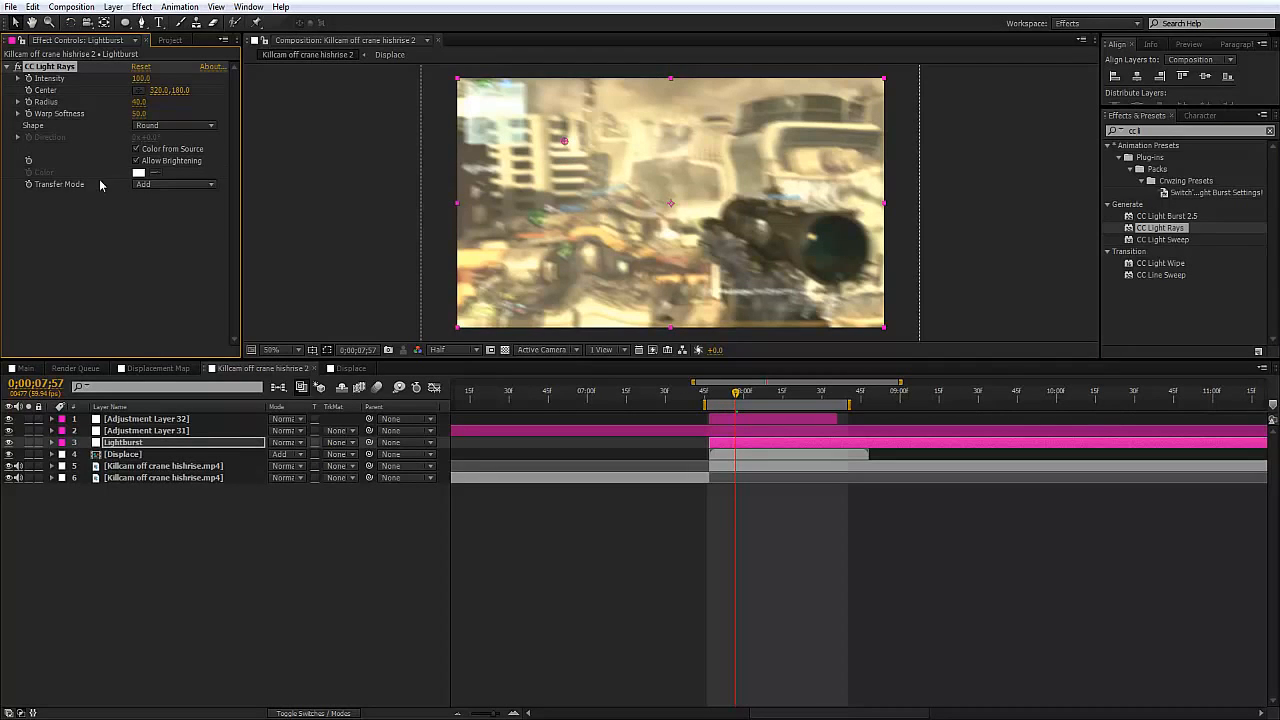
# Set the Radius of CC Light Rays to 560.
pyautogui.click(139, 102)
pyautogui.write('560')
pyautogui.press('Return')
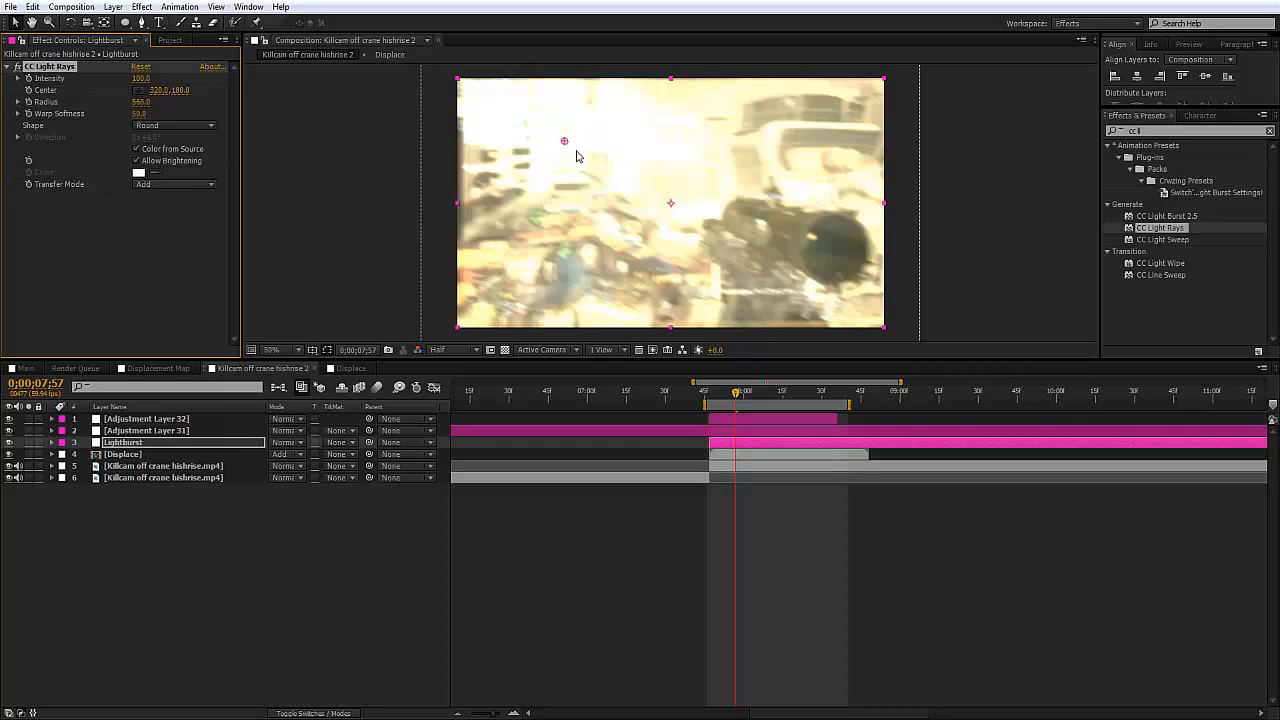
# Hide Adjustment Layers 31 and 32 and start keyframing the light rays' Center at about 868, 508 on frame 0;00;07;47.
pyautogui.moveTo(734, 393); pyautogui.dragTo(730, 393)
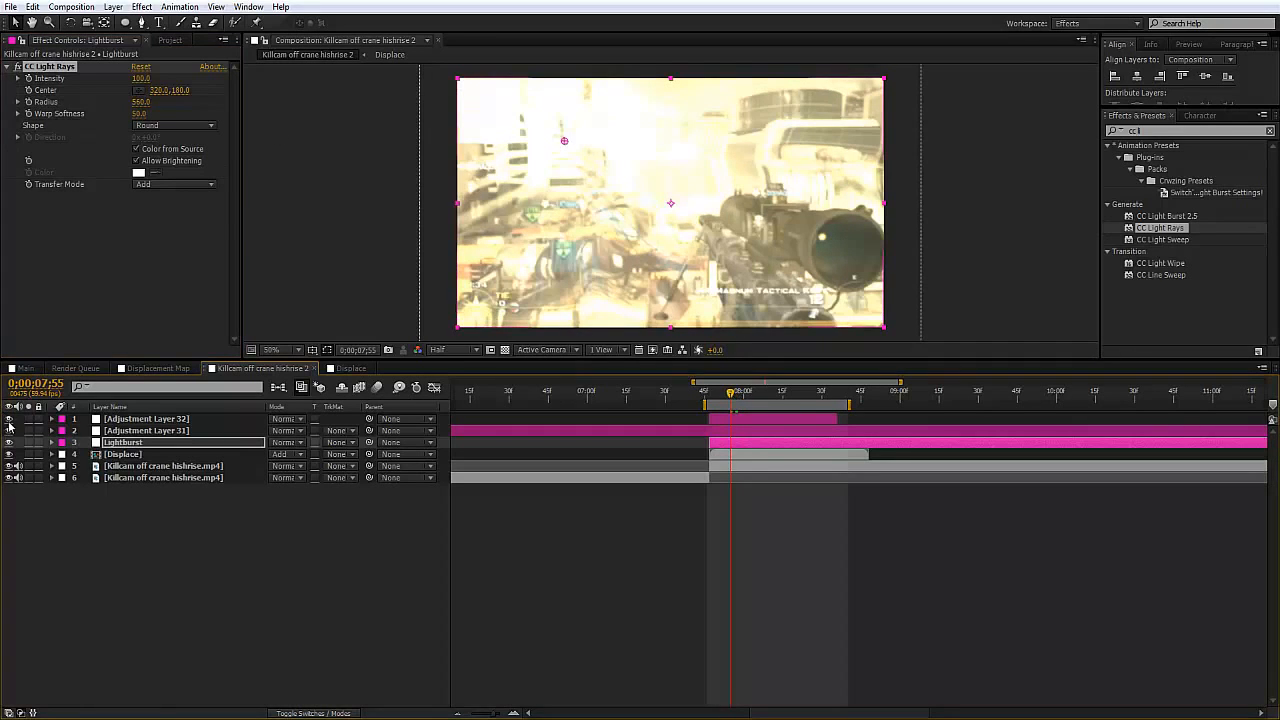
pyautogui.moveTo(565, 142); pyautogui.dragTo(781, 323)
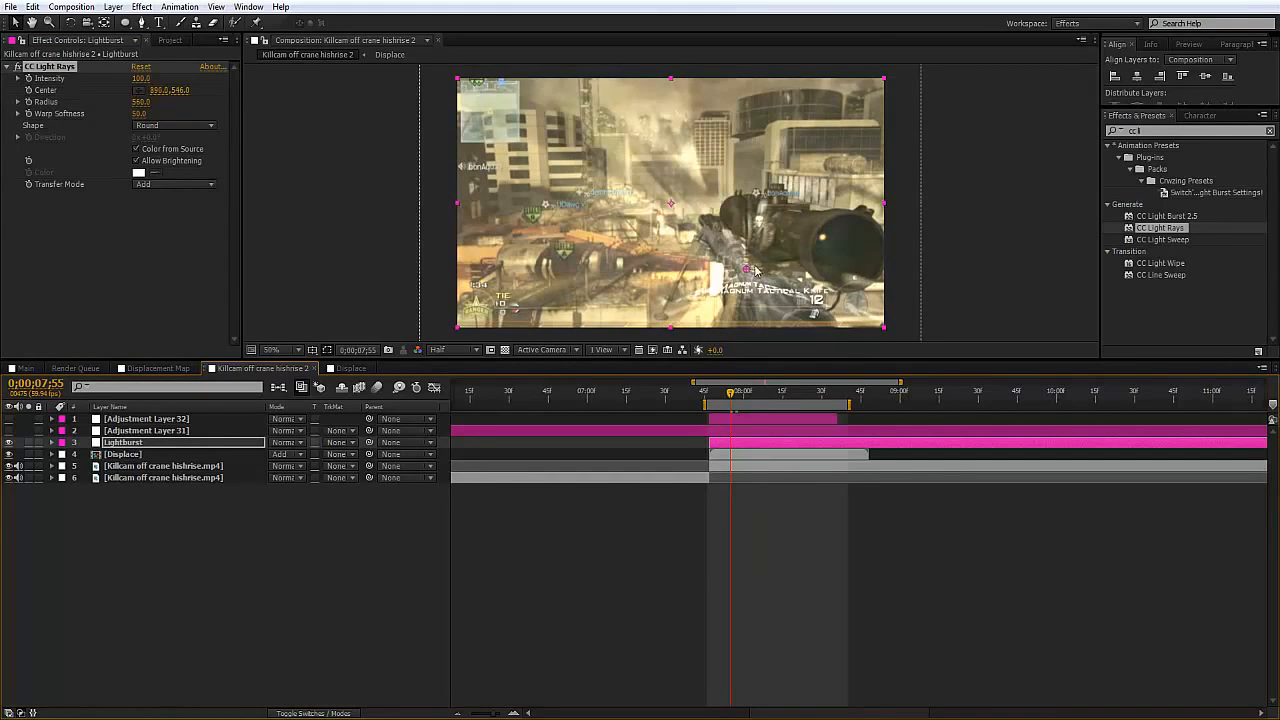
pyautogui.click(712, 397)
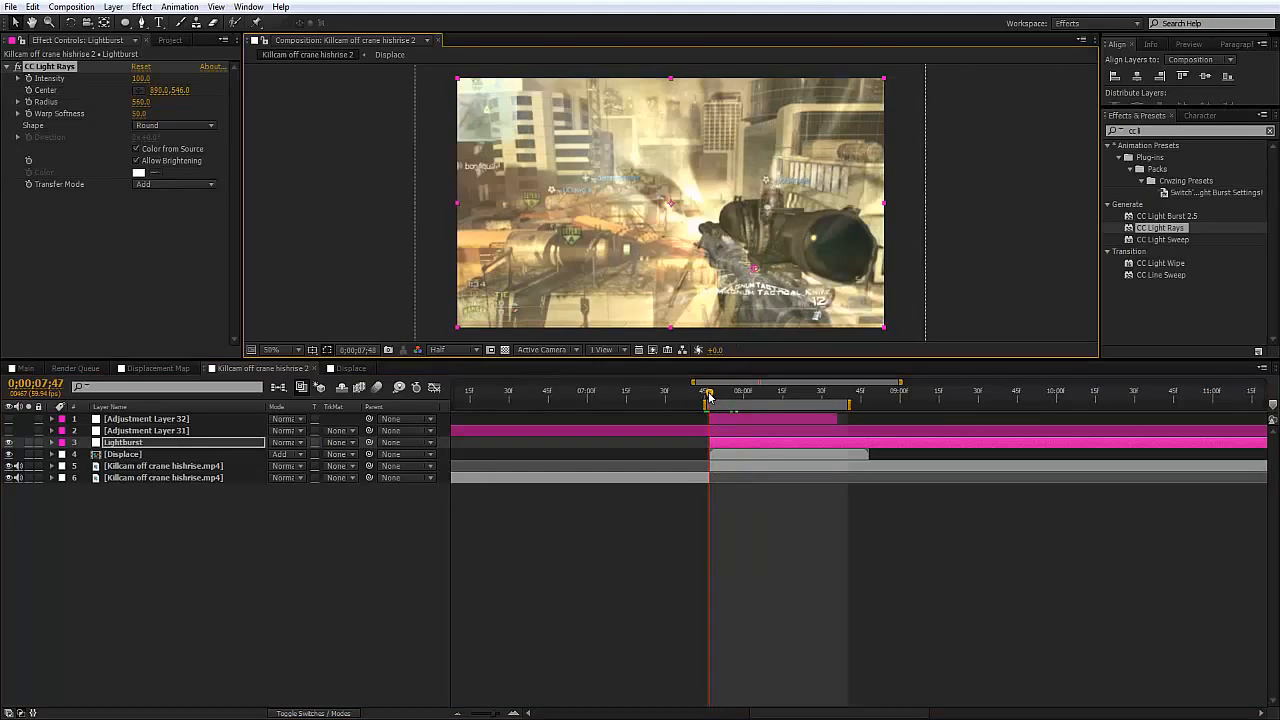
pyautogui.click(709, 397)
pyautogui.click(710, 397)
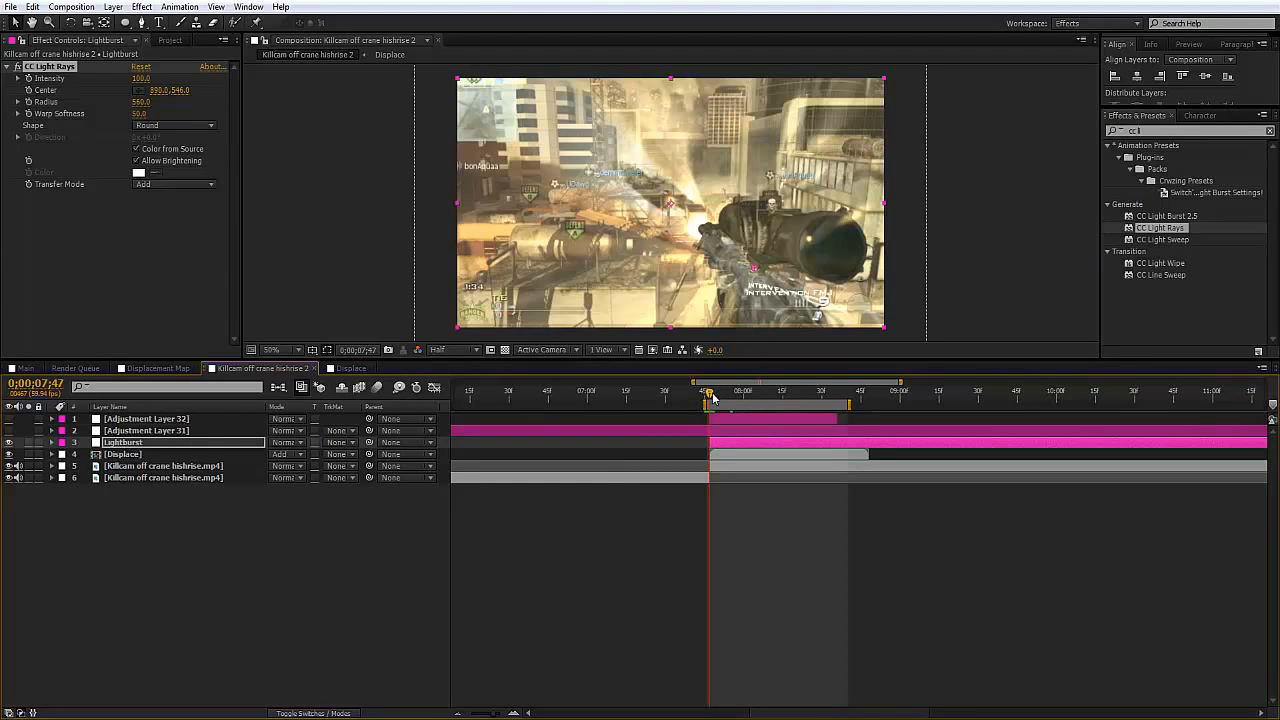
pyautogui.moveTo(755, 270)
pyautogui.mouseDown()
pyautogui.moveTo(684, 205)
pyautogui.moveTo(634, 338)
pyautogui.moveTo(736, 271)
pyautogui.moveTo(715, 185)
pyautogui.moveTo(732, 262)
pyautogui.moveTo(650, 228)
pyautogui.moveTo(737, 272)
pyautogui.moveTo(750, 250)
pyautogui.mouseUp()
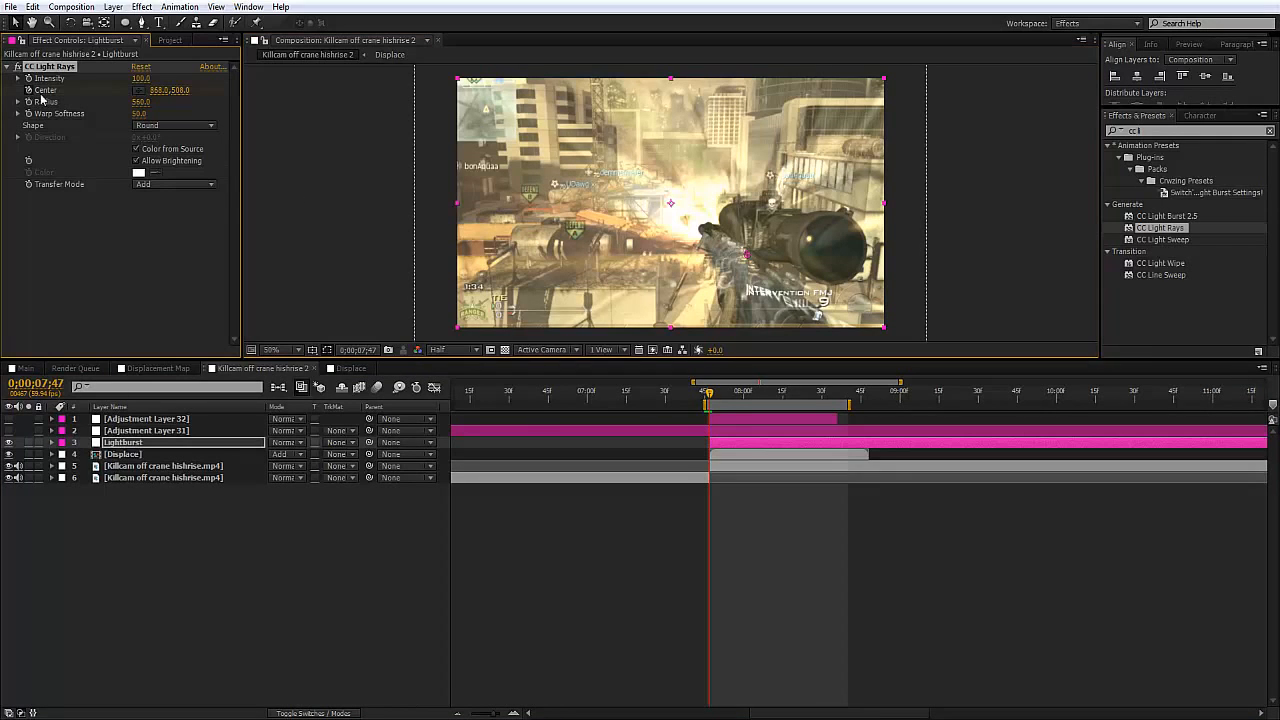
# Keyframe the light rays' Center to about 782, 514 shortly after the cut to follow the rifle.
pyautogui.click(730, 394)
pyautogui.moveTo(734, 398); pyautogui.dragTo(754, 394)
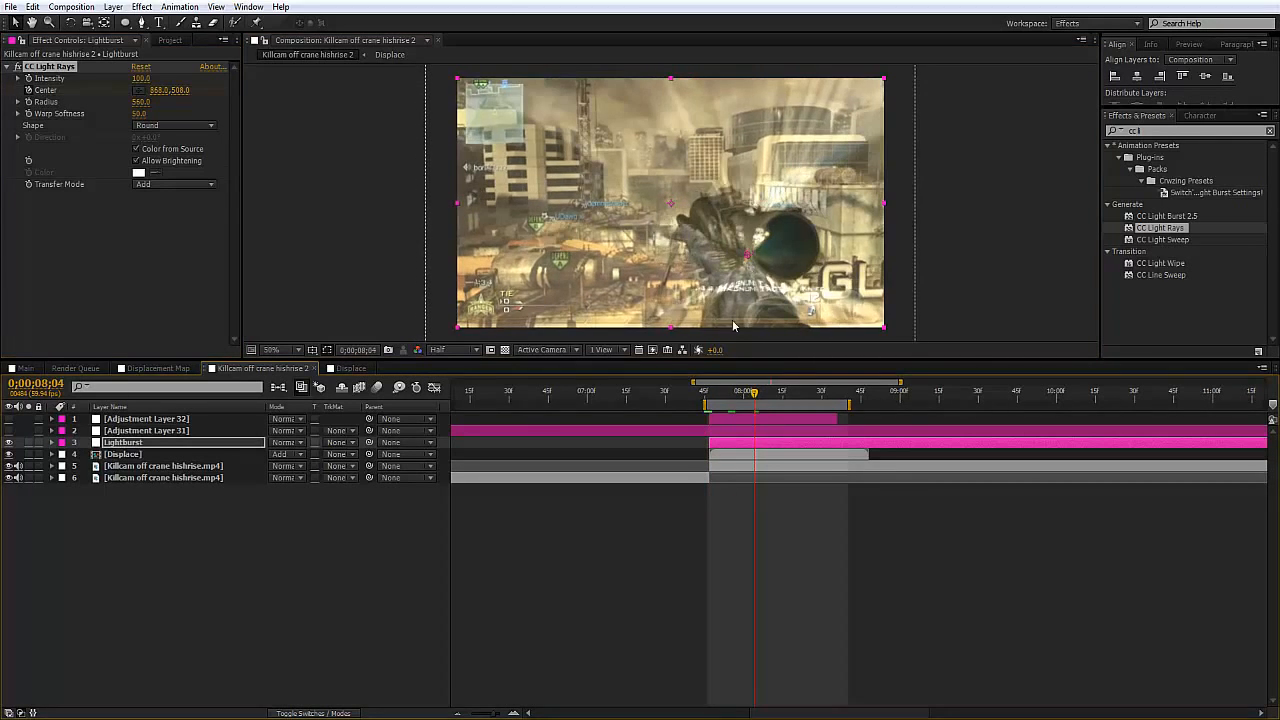
pyautogui.click(737, 389)
pyautogui.moveTo(746, 256); pyautogui.dragTo(718, 257)
# Keyframe the light rays' Center to about 624, 616 at 0;00;08;14 to keep following the rifle.
pyautogui.click(757, 392)
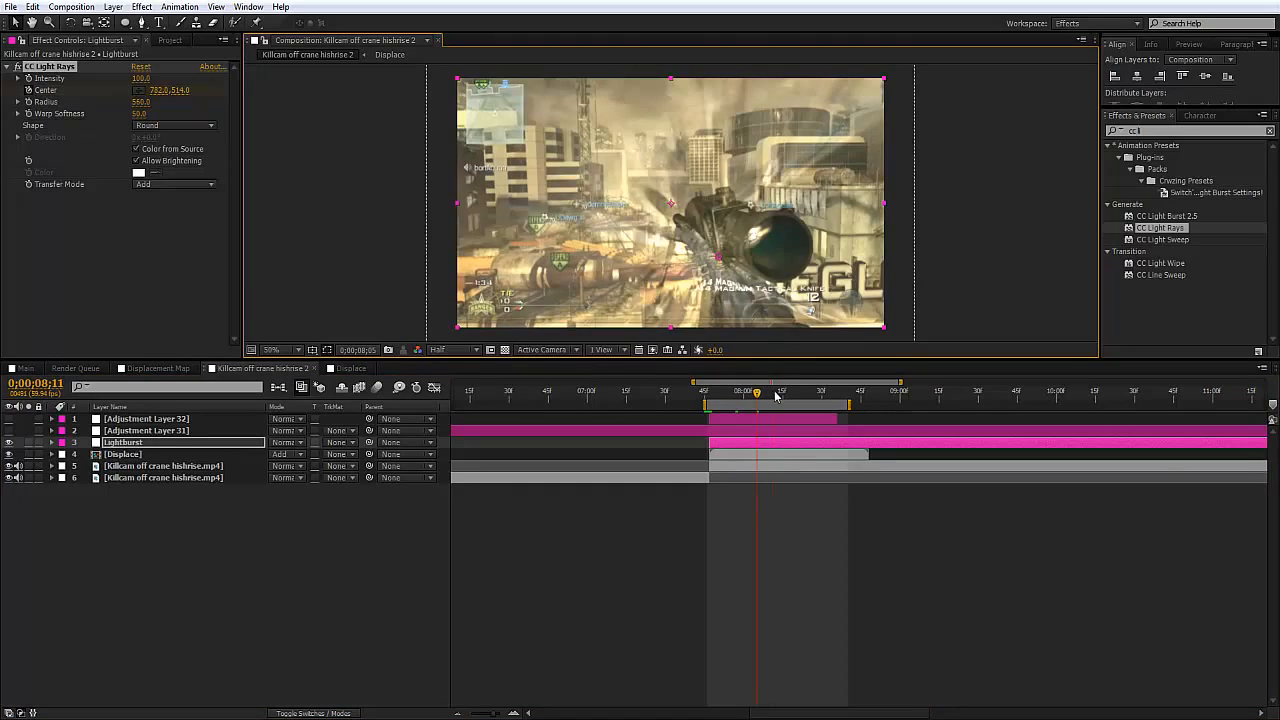
pyautogui.moveTo(775, 397); pyautogui.dragTo(780, 394)
pyautogui.moveTo(718, 257); pyautogui.dragTo(652, 302)
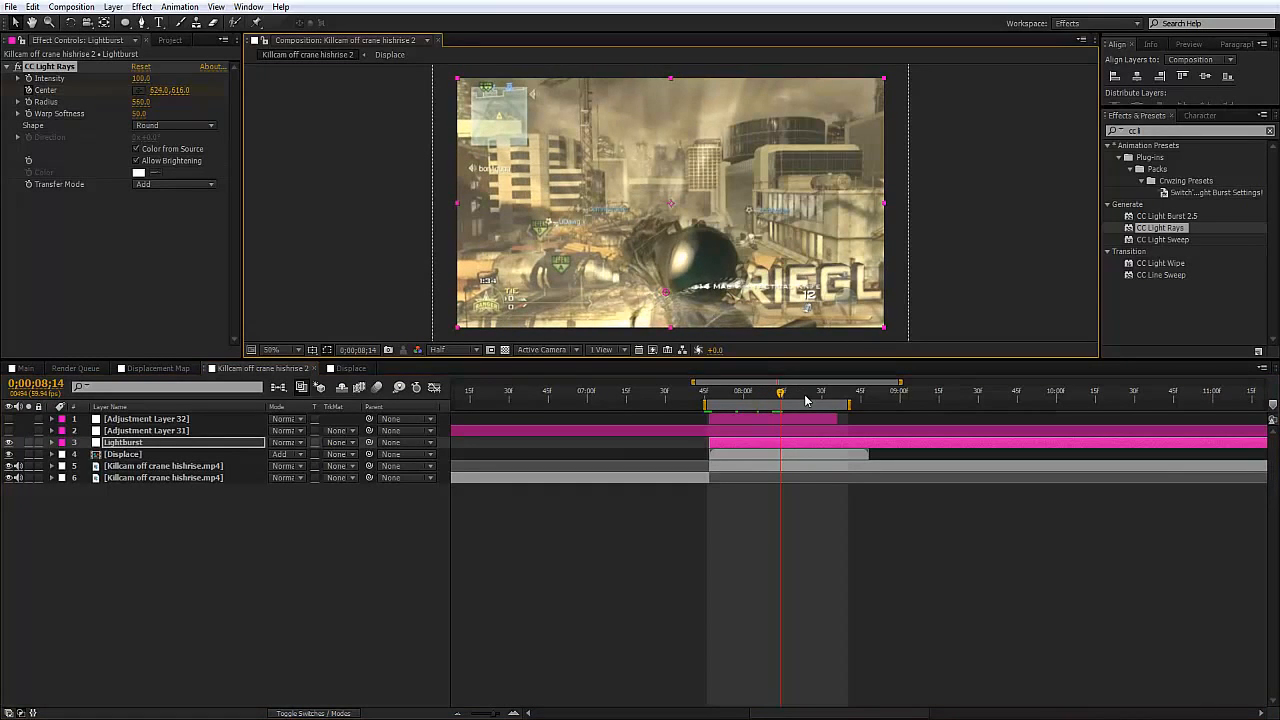
pyautogui.click(806, 396)
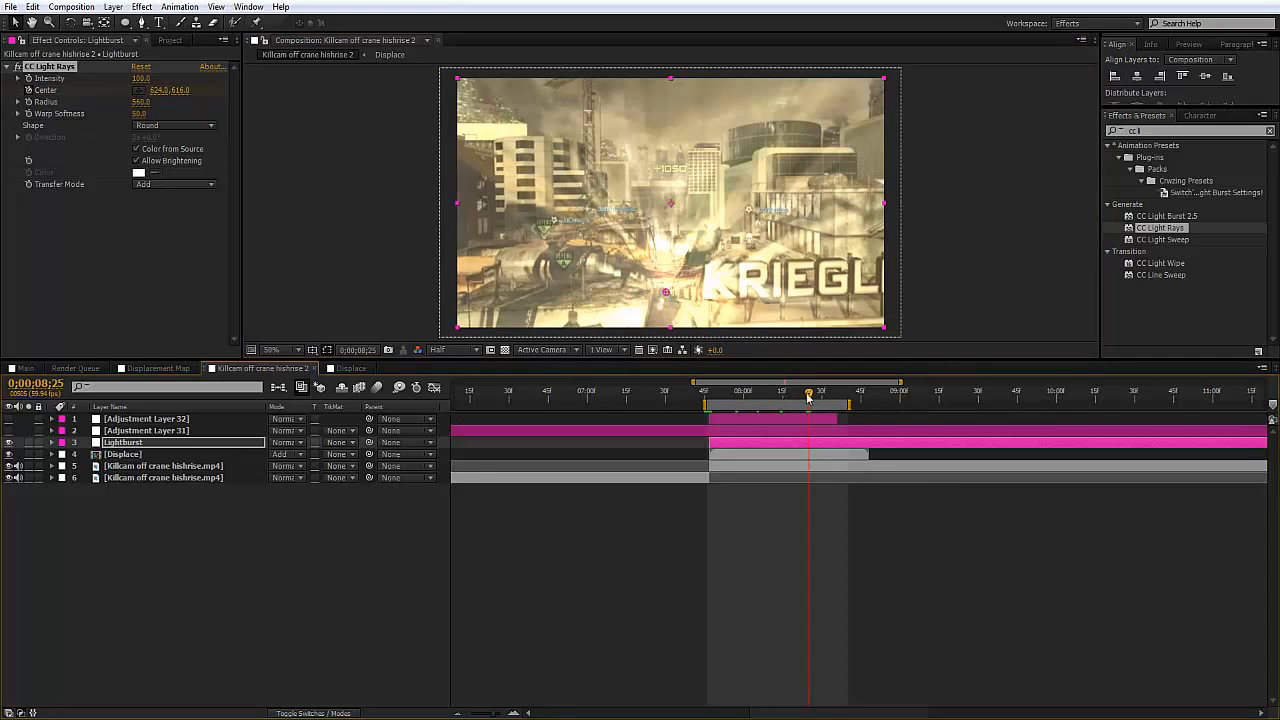
# Keyframe the light rays' Center to about 442, 768 at 0;00;08;24 to keep following the rifle.
pyautogui.moveTo(799, 396); pyautogui.dragTo(795, 395)
pyautogui.moveTo(666, 292); pyautogui.dragTo(608, 344)
pyautogui.press('pagedown')
pyautogui.press('pagedown')
pyautogui.press('pagedown')
pyautogui.press('pagedown')
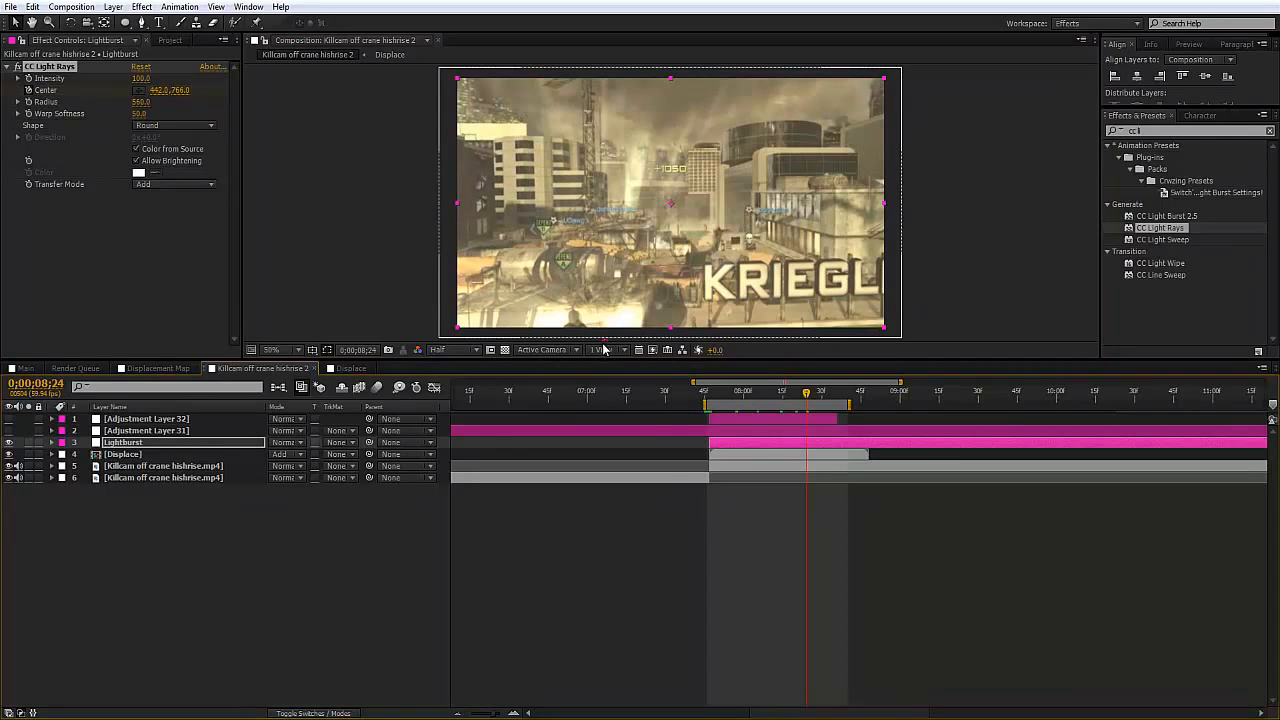
# Keyframe the light rays' Radius from 560 at 0;00;08;10 to 0 at 0;00;08;24 and show Adjustment Layer 31 again.
pyautogui.moveTo(777, 397); pyautogui.dragTo(827, 418)
pyautogui.moveTo(772, 411); pyautogui.dragTo(769, 411)
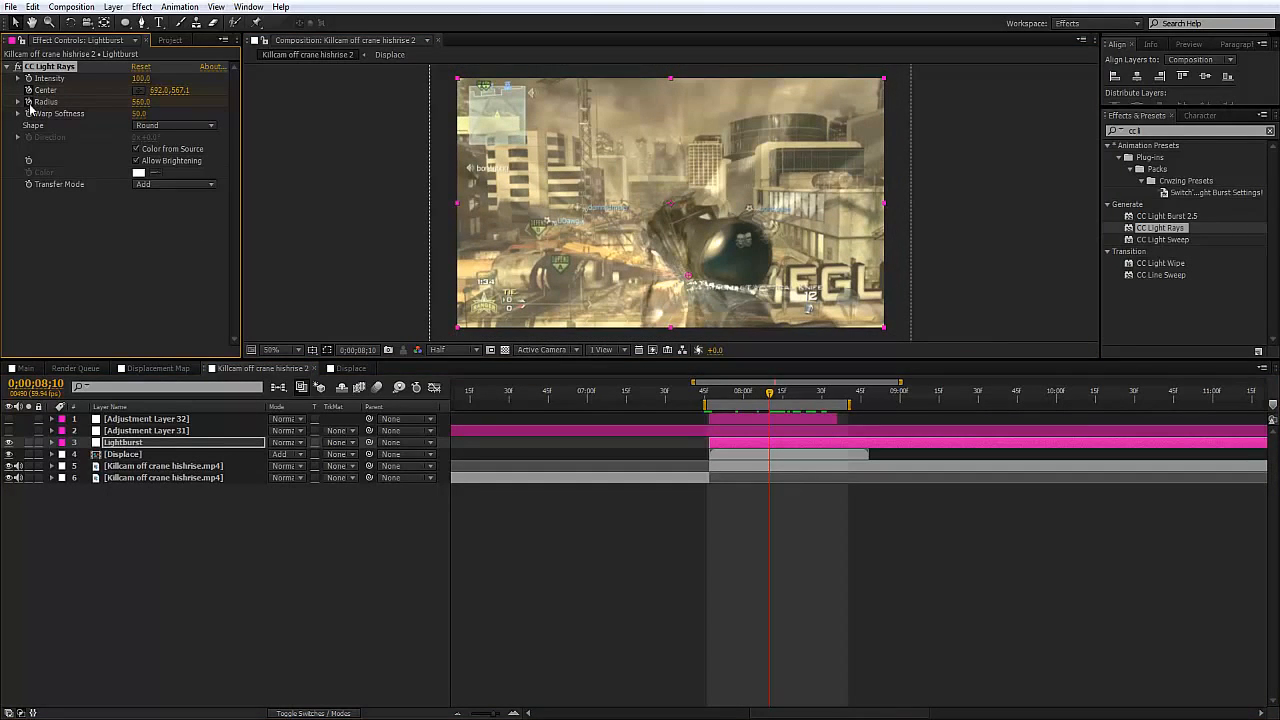
pyautogui.press('u')
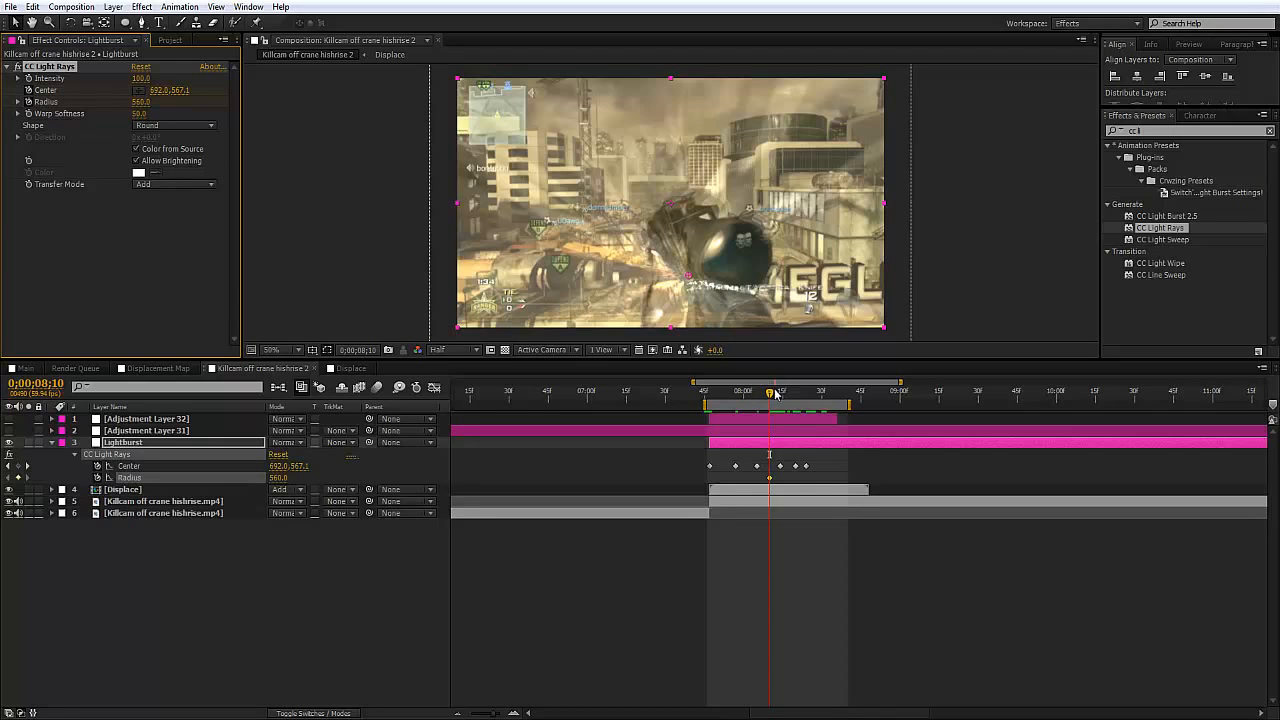
pyautogui.moveTo(769, 393); pyautogui.dragTo(808, 402)
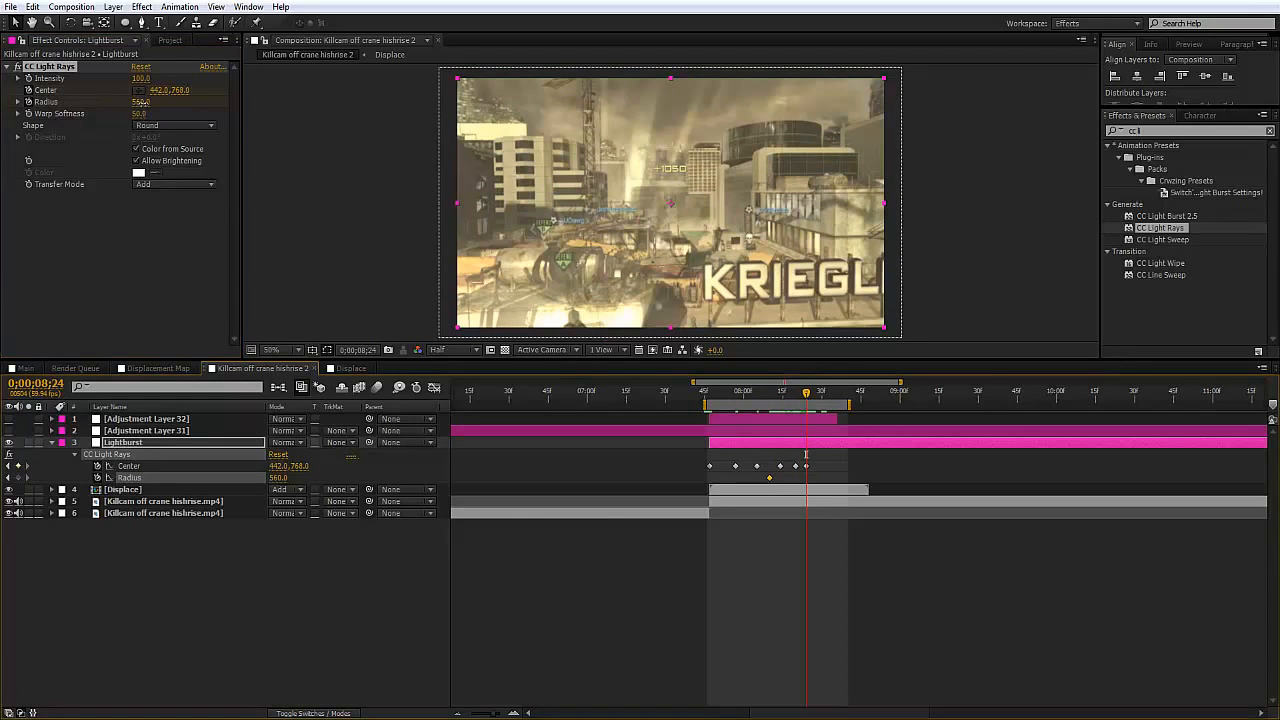
pyautogui.click(141, 102)
pyautogui.write('0')
pyautogui.press('Return')
pyautogui.moveTo(776, 393)
pyautogui.mouseDown()
pyautogui.moveTo(757, 398)
pyautogui.moveTo(808, 427)
pyautogui.moveTo(728, 423)
pyautogui.moveTo(786, 430)
pyautogui.moveTo(766, 397)
pyautogui.moveTo(738, 397)
pyautogui.moveTo(791, 409)
pyautogui.mouseUp()
pyautogui.click(10, 430)
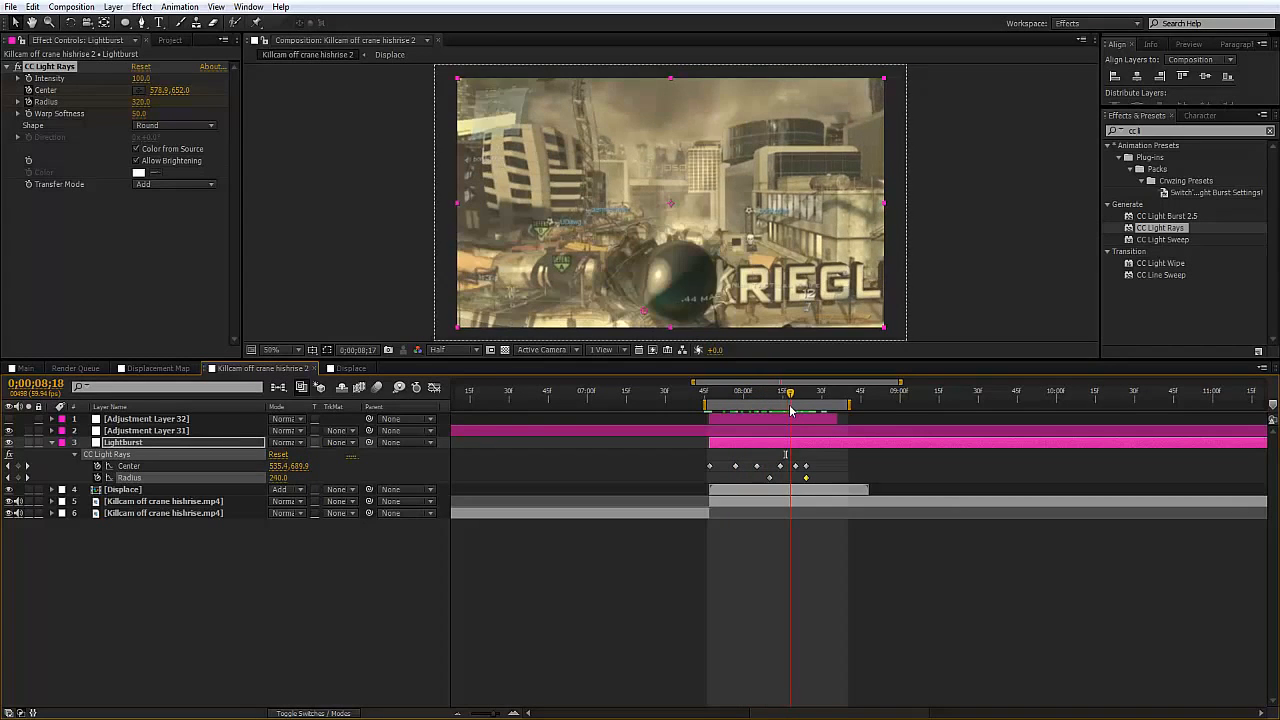
# Create a white 1280 x 720 solid named Optial Flares and trim its start to the cut at 0;00;07;47.
pyautogui.rightClick(747, 595)
pyautogui.moveTo(810, 441)
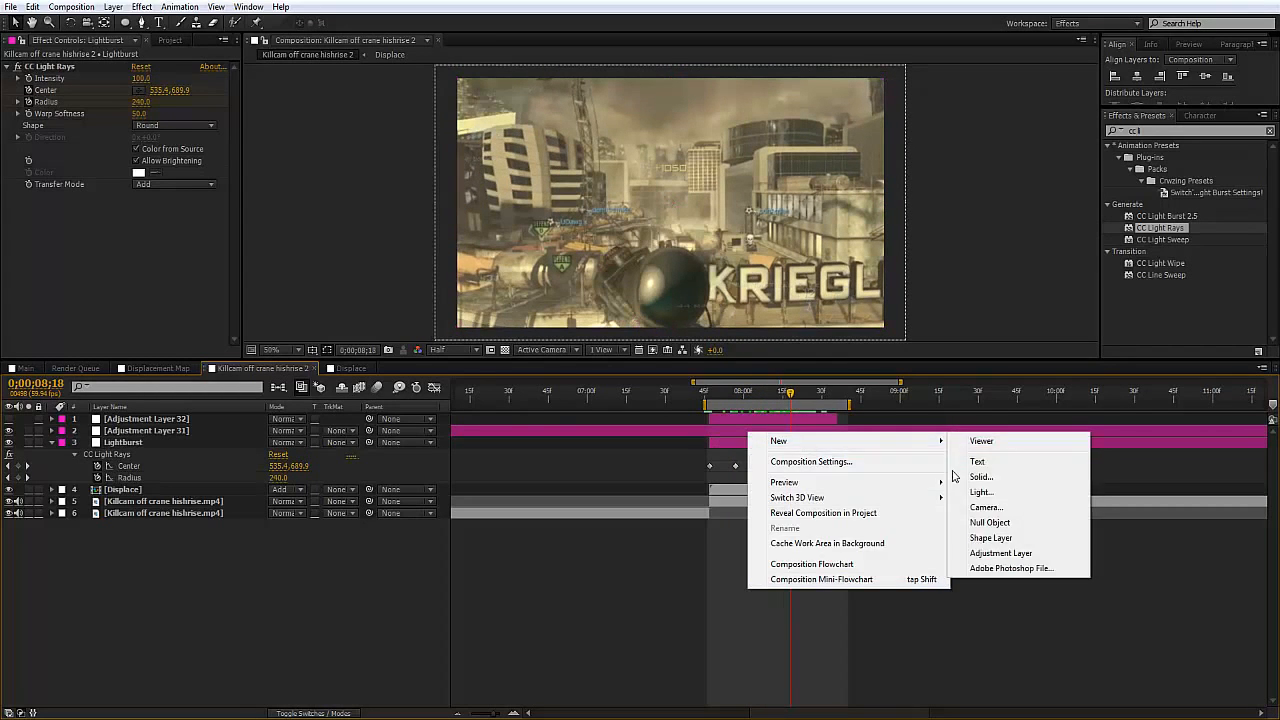
pyautogui.click(980, 477)
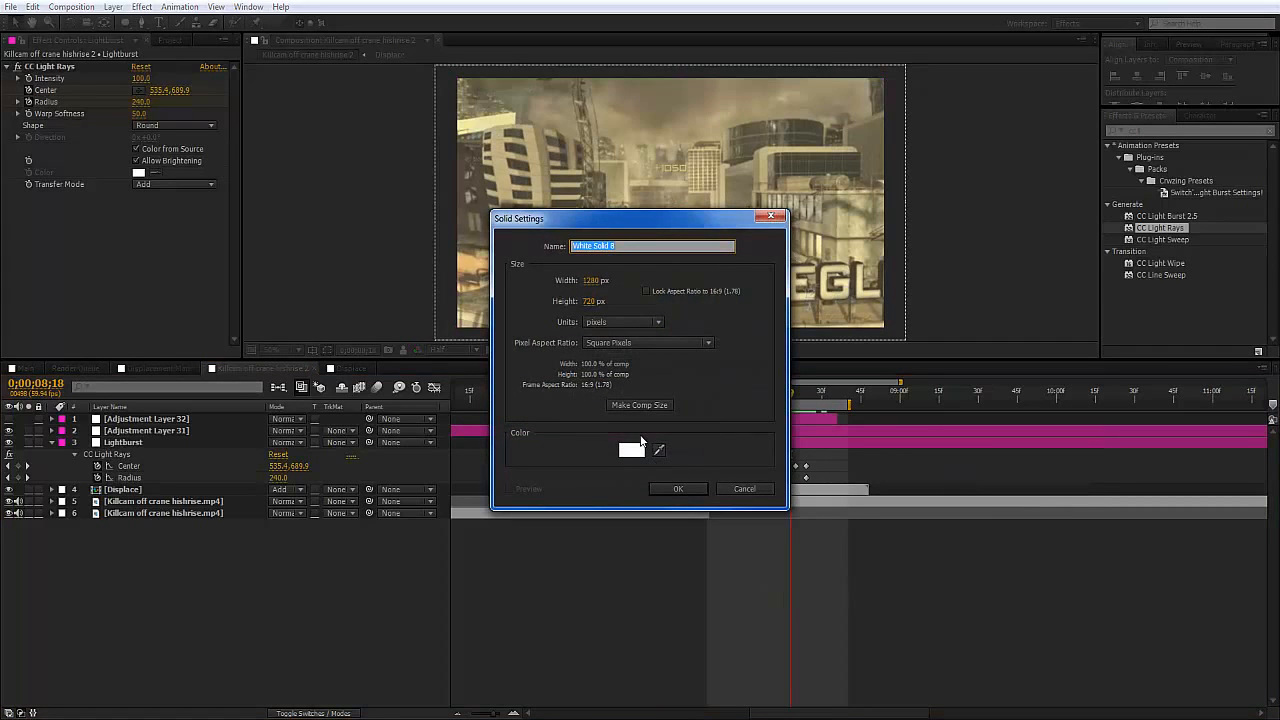
pyautogui.write('OP')
pyautogui.write('tical Flares')
pyautogui.press('Return')
pyautogui.click(709, 403)
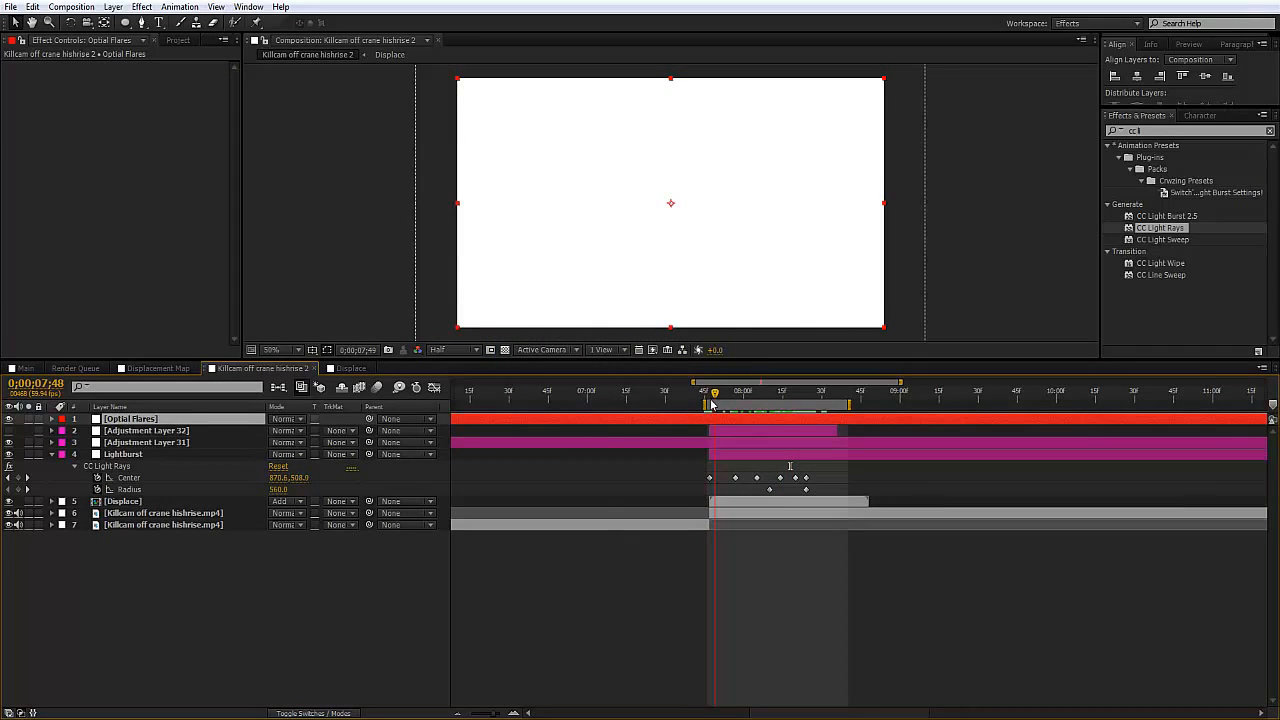
pyautogui.hotkey('alt', '[')
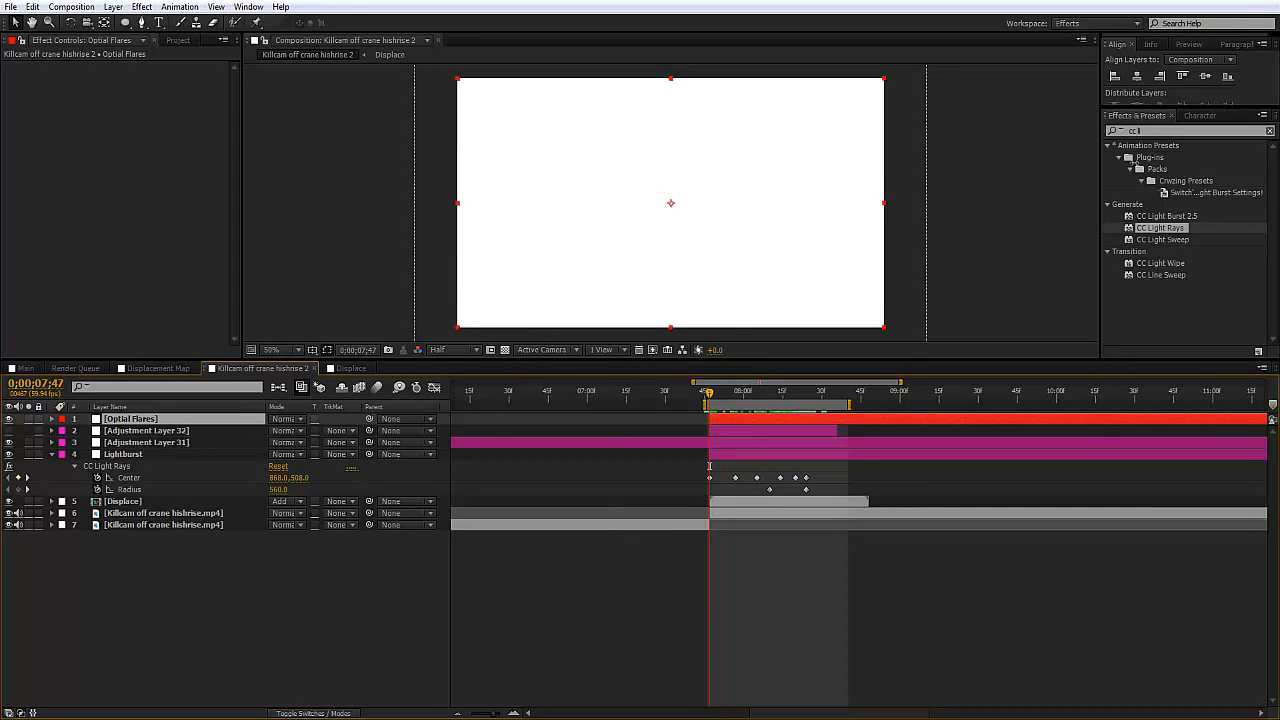
# Apply the Video Copilot Optical Flares effect to the new solid and open its flare options.
pyautogui.write('optical')
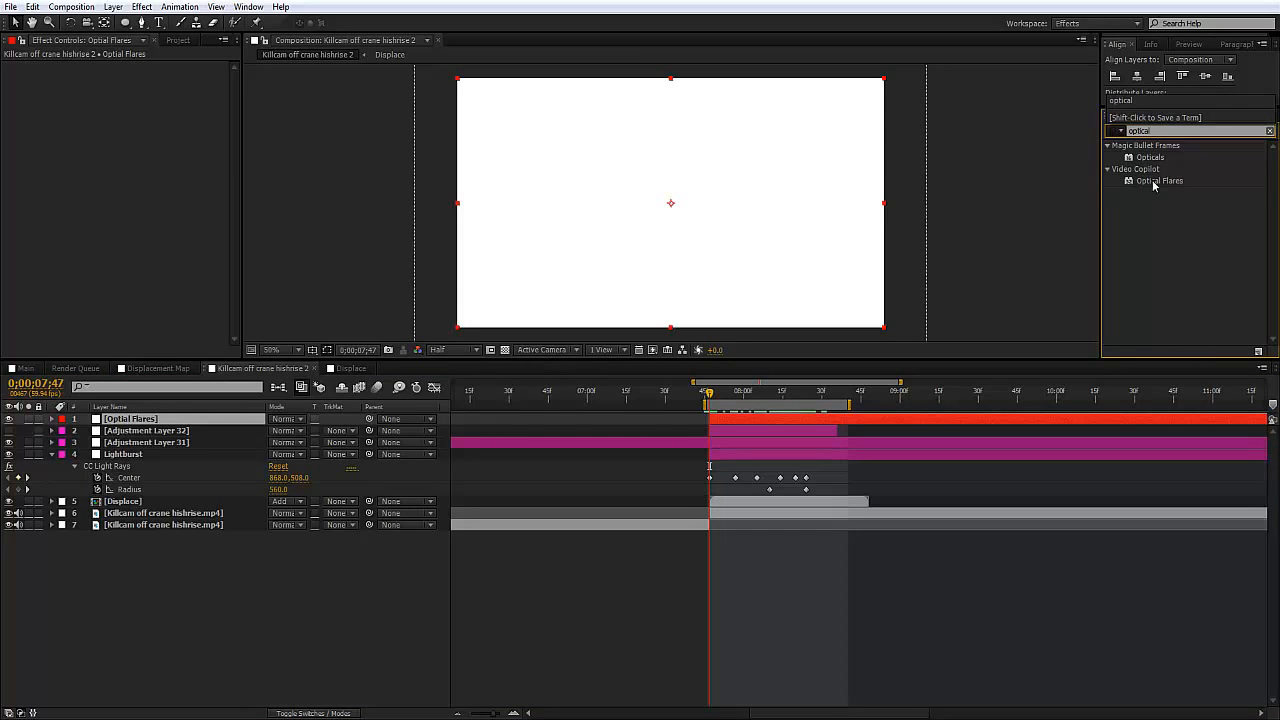
pyautogui.moveTo(1153, 183); pyautogui.dragTo(723, 234)
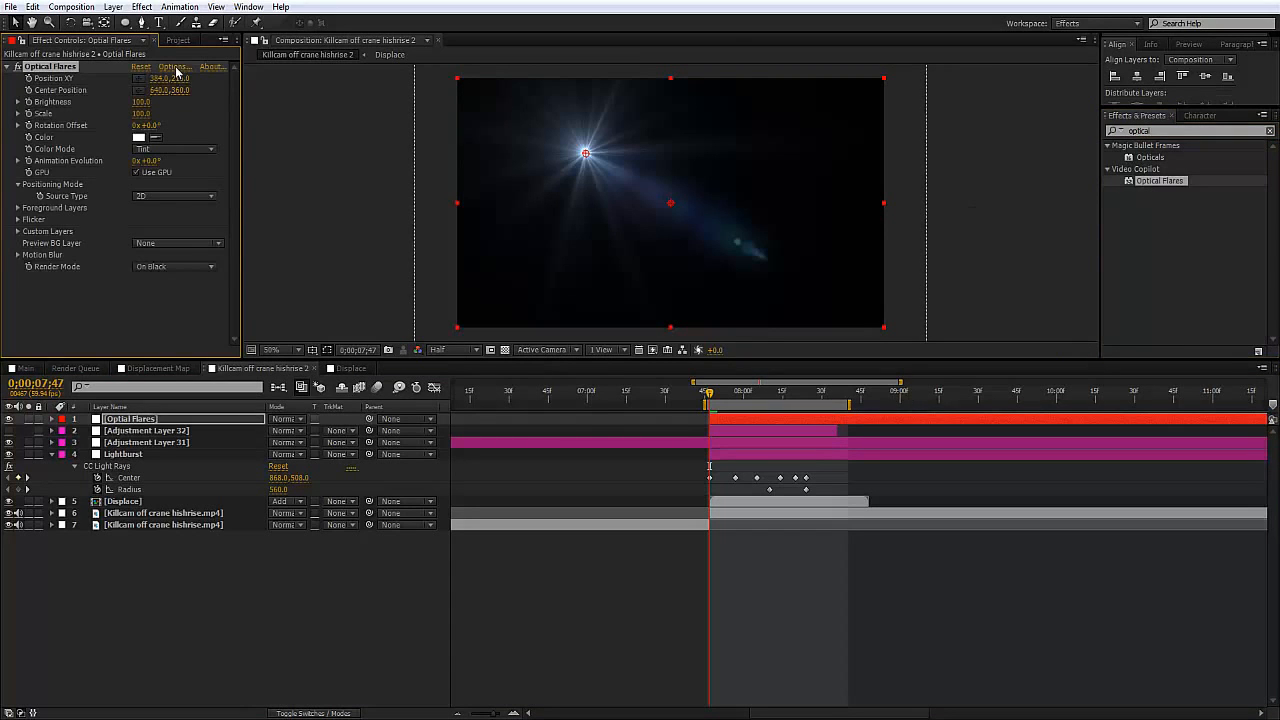
pyautogui.click(174, 67)
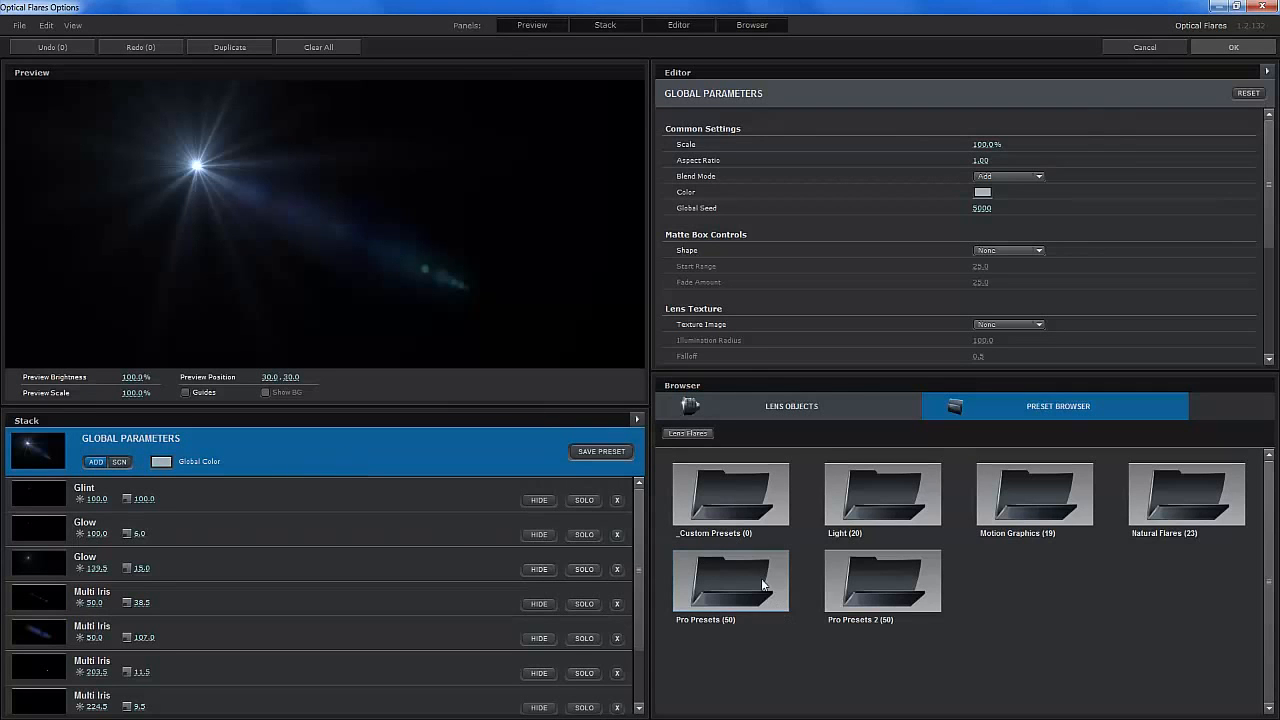
# Try the Cloudy Sun and Bright Star flares from Pro Presets, repositioning the preview flare to judge them.
pyautogui.moveTo(210, 207); pyautogui.dragTo(456, 262)
pyautogui.doubleClick(856, 495)
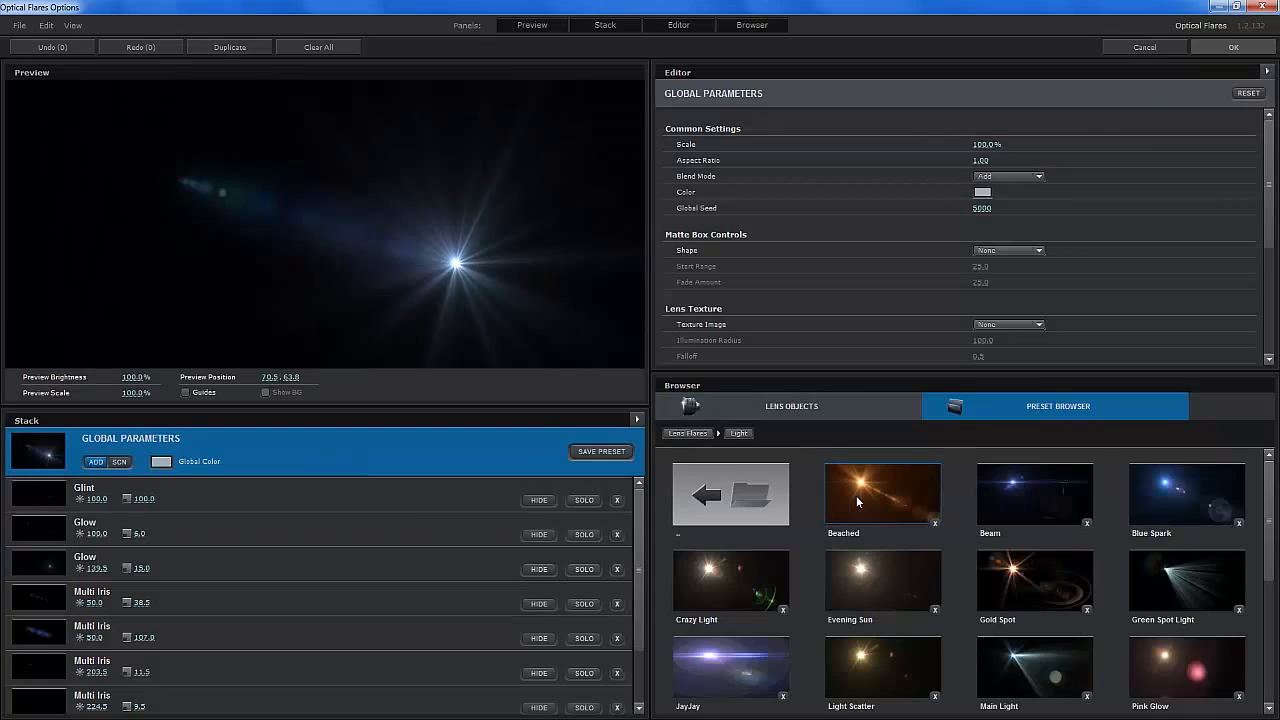
pyautogui.click(770, 506)
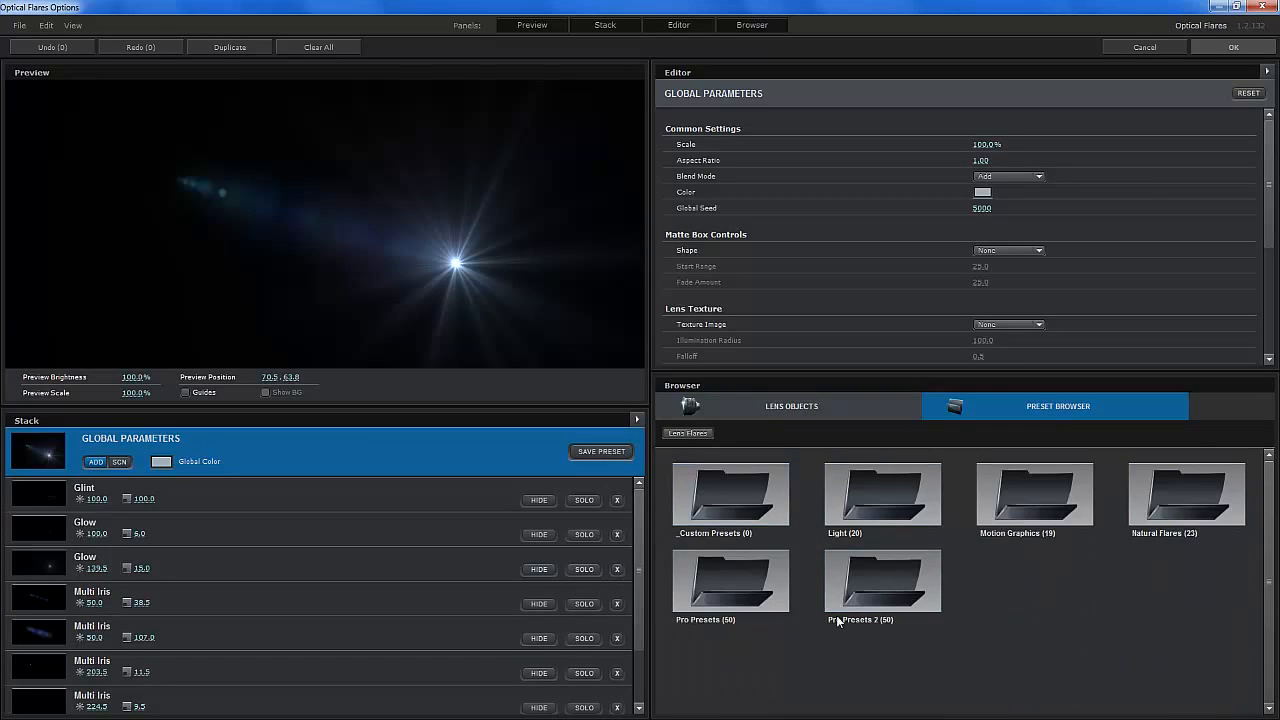
pyautogui.doubleClick(740, 590)
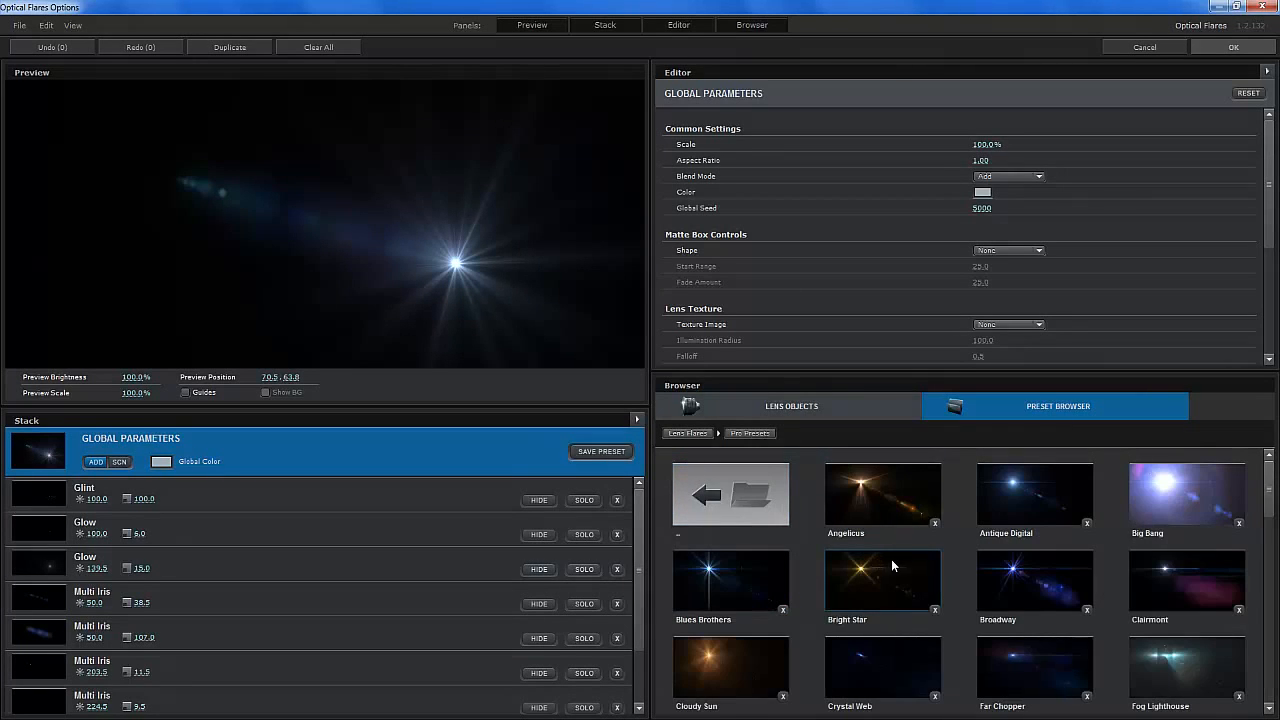
pyautogui.click(736, 644)
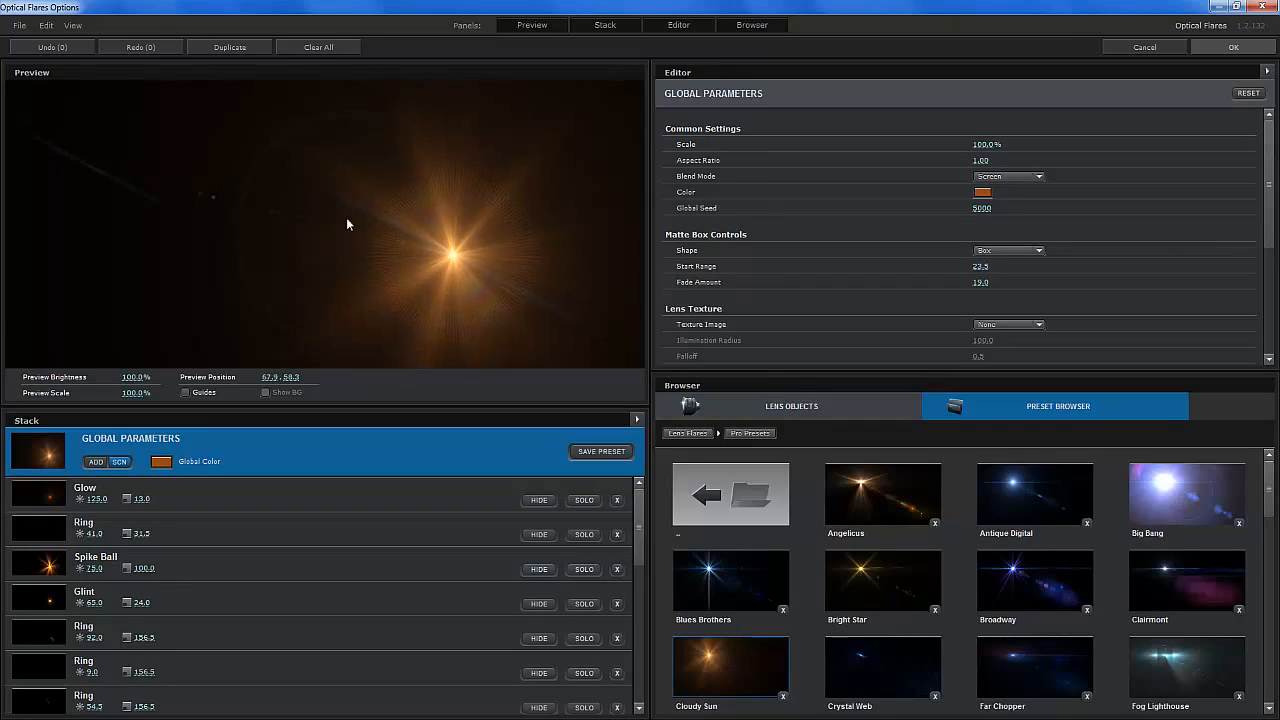
pyautogui.moveTo(346, 217); pyautogui.dragTo(199, 158)
pyautogui.moveTo(469, 260); pyautogui.dragTo(471, 313)
pyautogui.click(878, 572)
pyautogui.moveTo(1269, 516)
pyautogui.mouseDown()
pyautogui.moveTo(1269, 588)
pyautogui.moveTo(1269, 503)
pyautogui.mouseUp()
# Load the Beached flare from the Light presets, check it in the preview and accept the options.
pyautogui.click(730, 494)
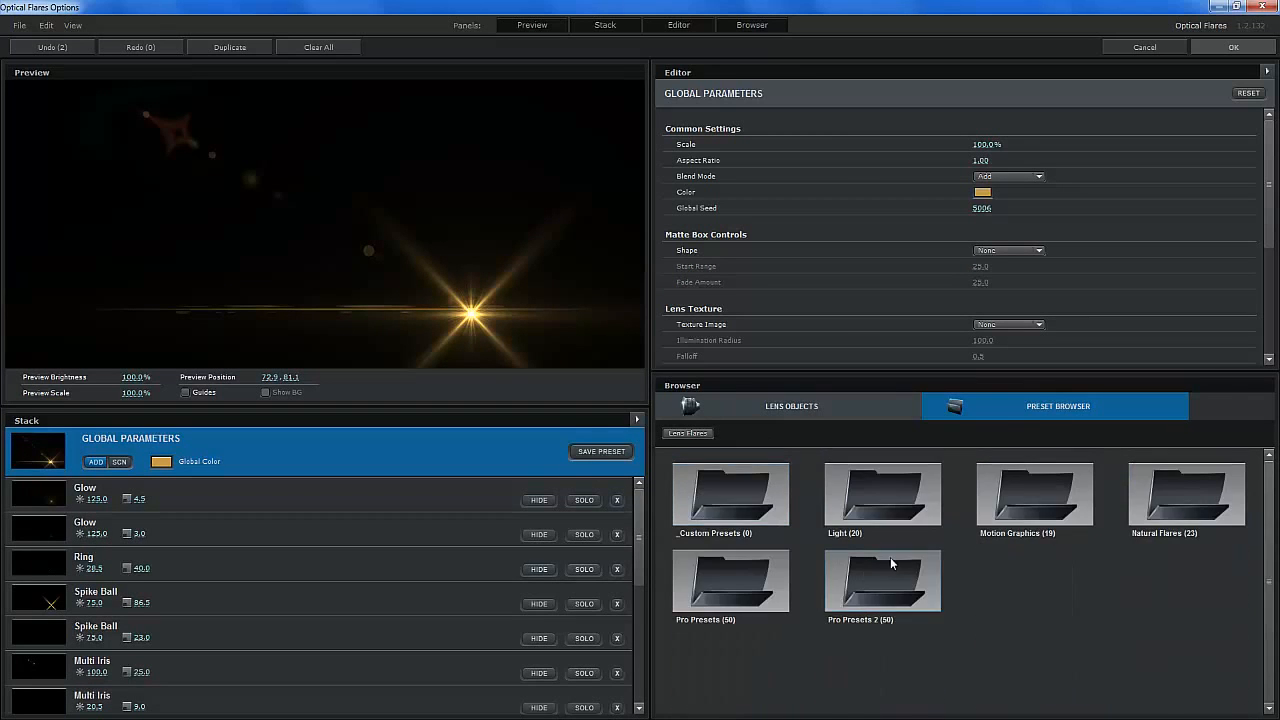
pyautogui.click(871, 488)
pyautogui.click(880, 500)
pyautogui.moveTo(450, 305); pyautogui.dragTo(422, 322)
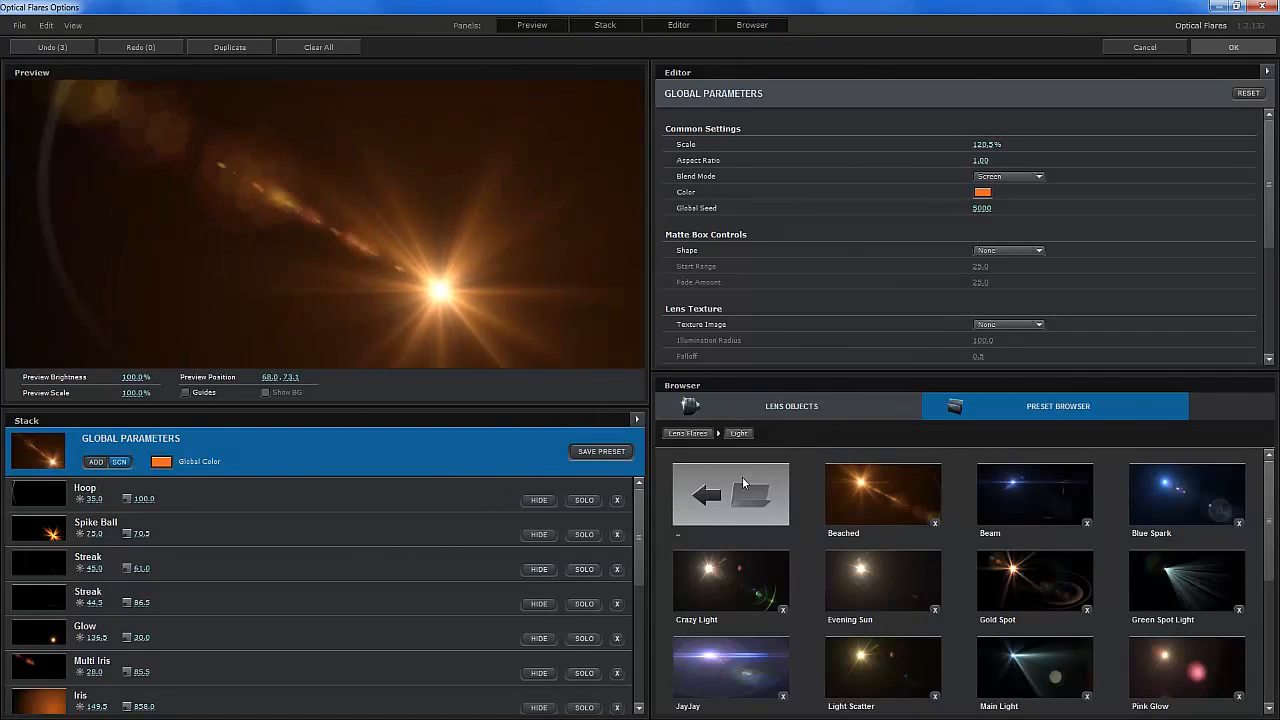
pyautogui.click(742, 480)
pyautogui.click(891, 496)
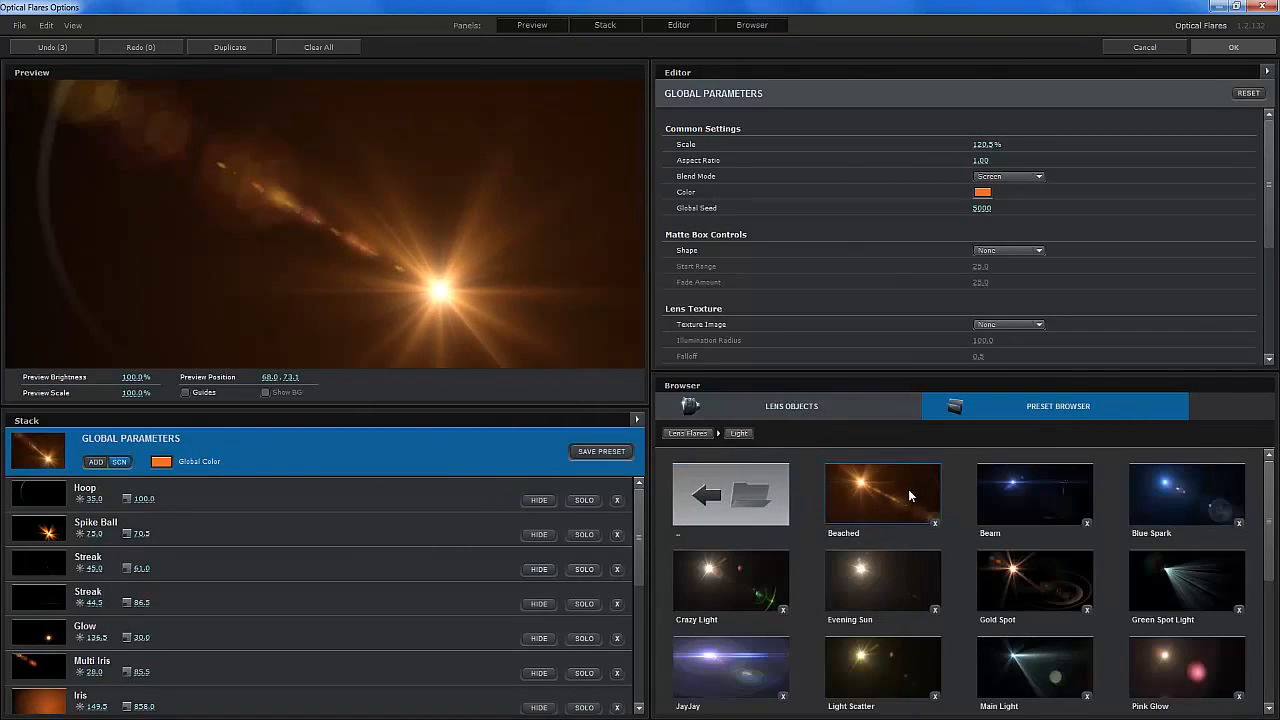
pyautogui.moveTo(443, 250); pyautogui.dragTo(555, 280)
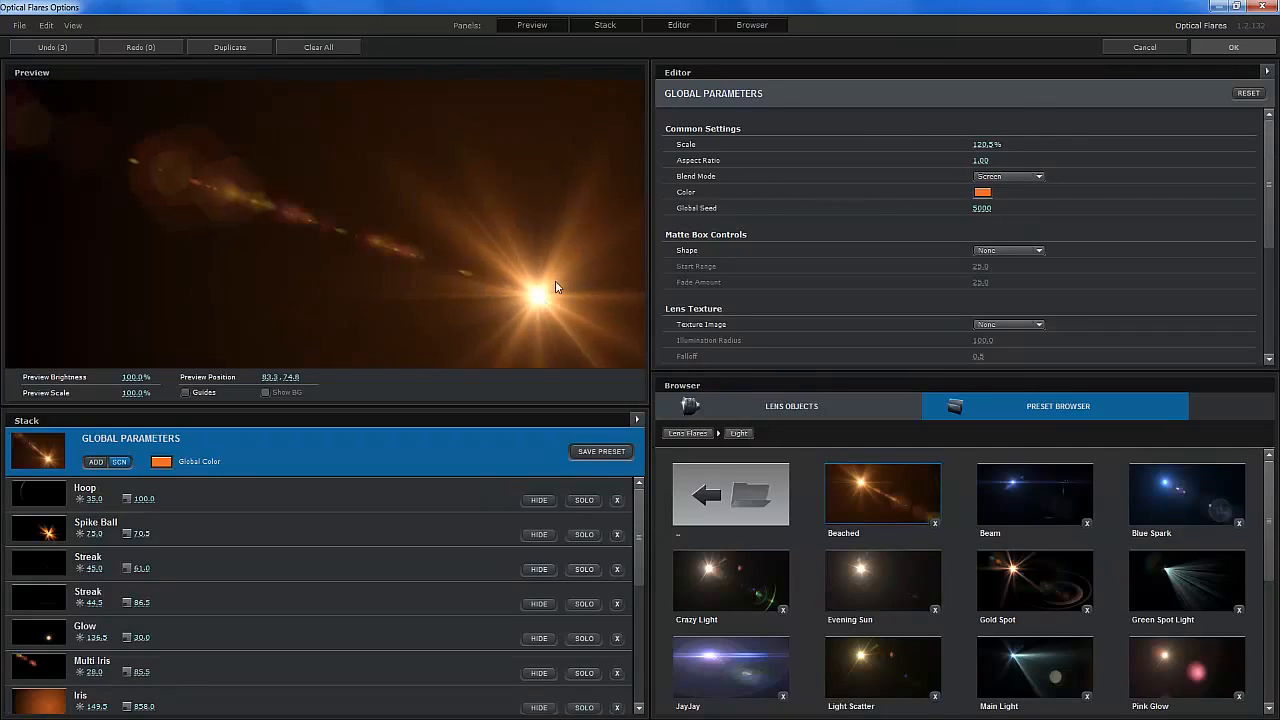
pyautogui.click(1227, 45)
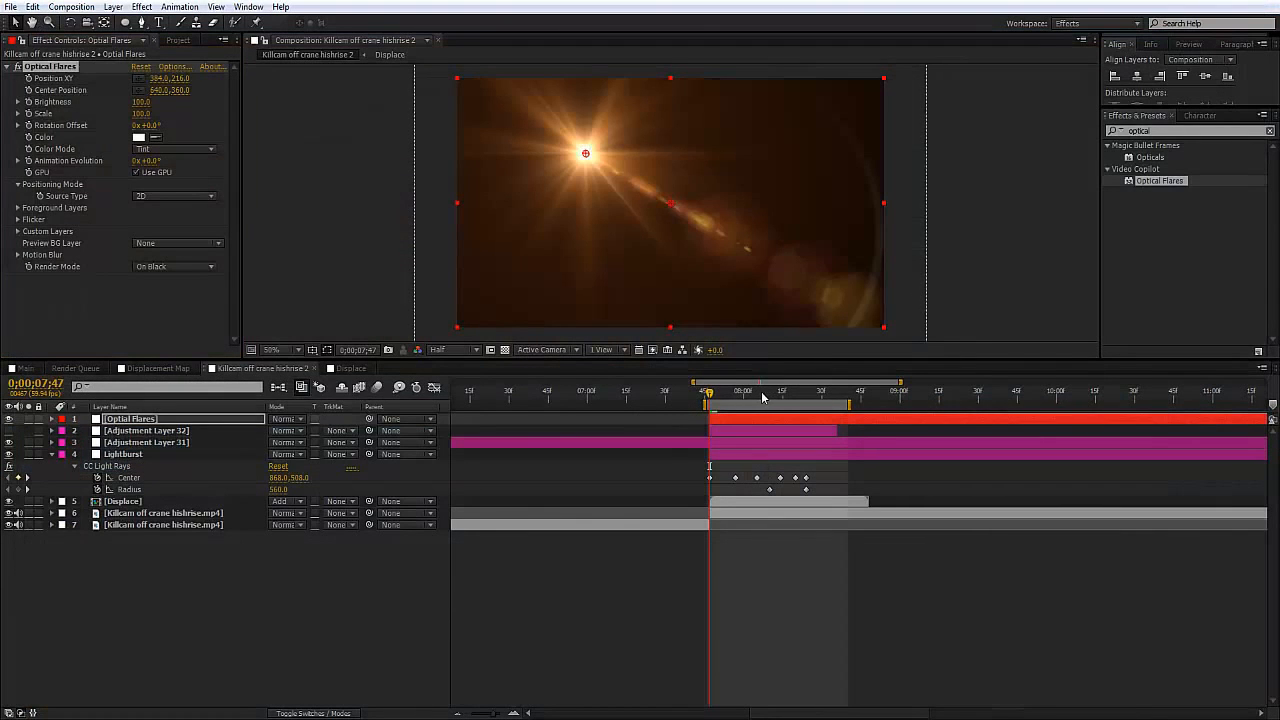
# Set the flare's Render Mode to On Transparent, keeping the Optial Flares layer selected.
pyautogui.click(148, 267)
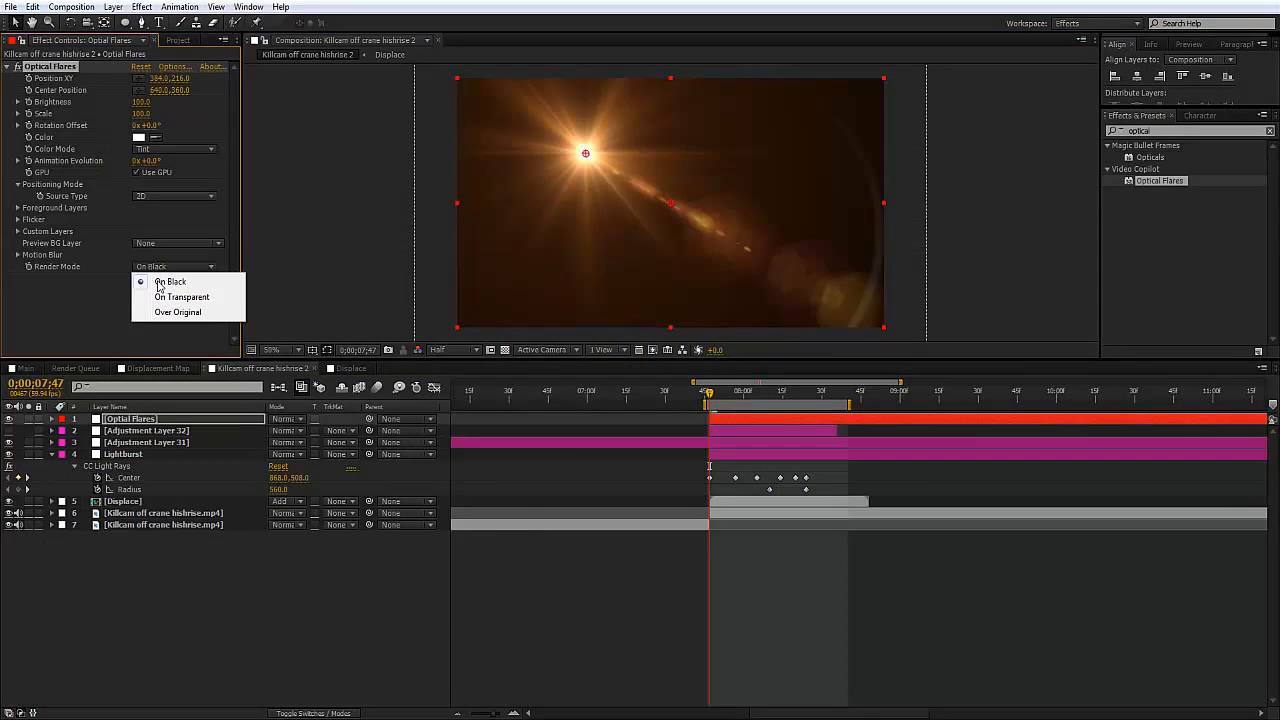
pyautogui.click(165, 296)
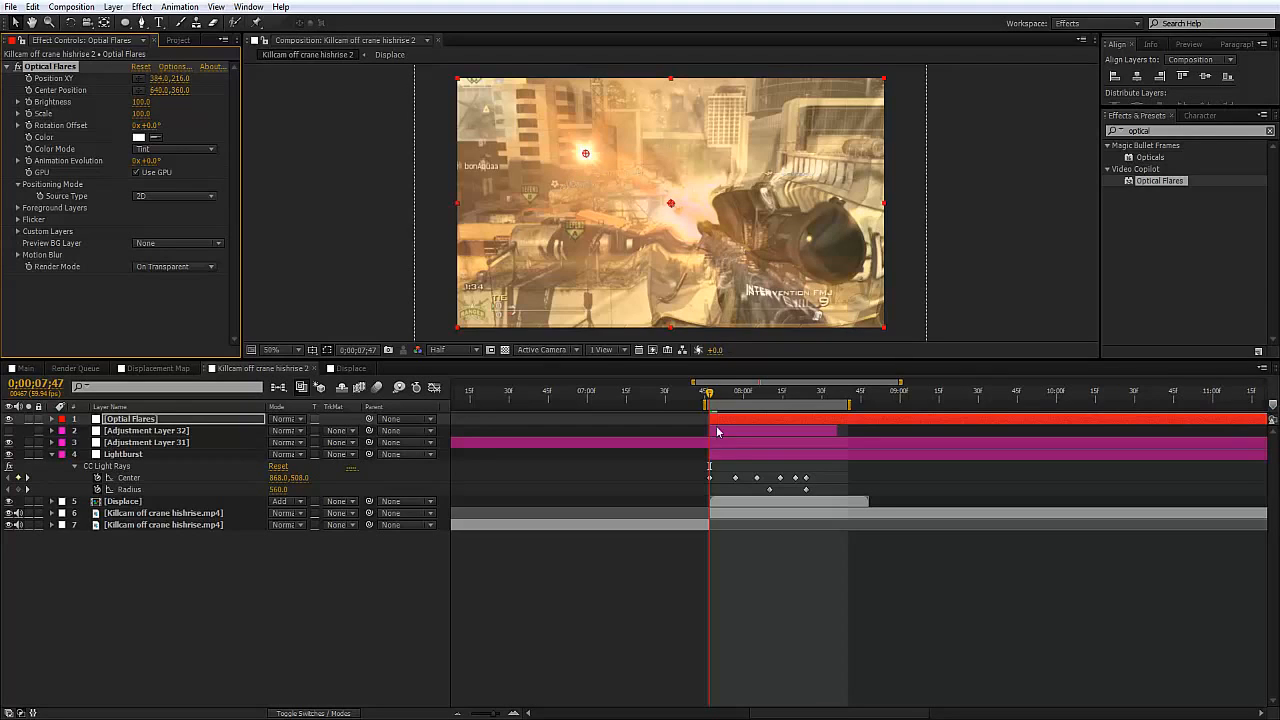
pyautogui.click(141, 482)
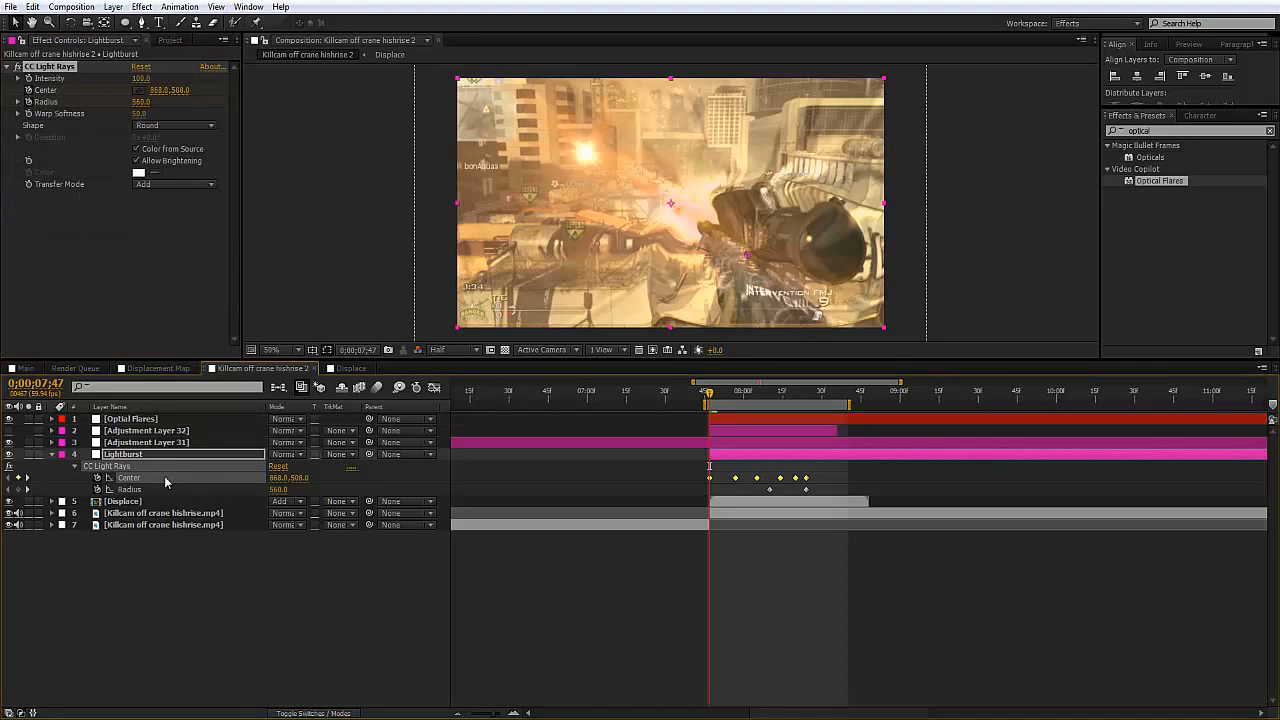
pyautogui.click(130, 419)
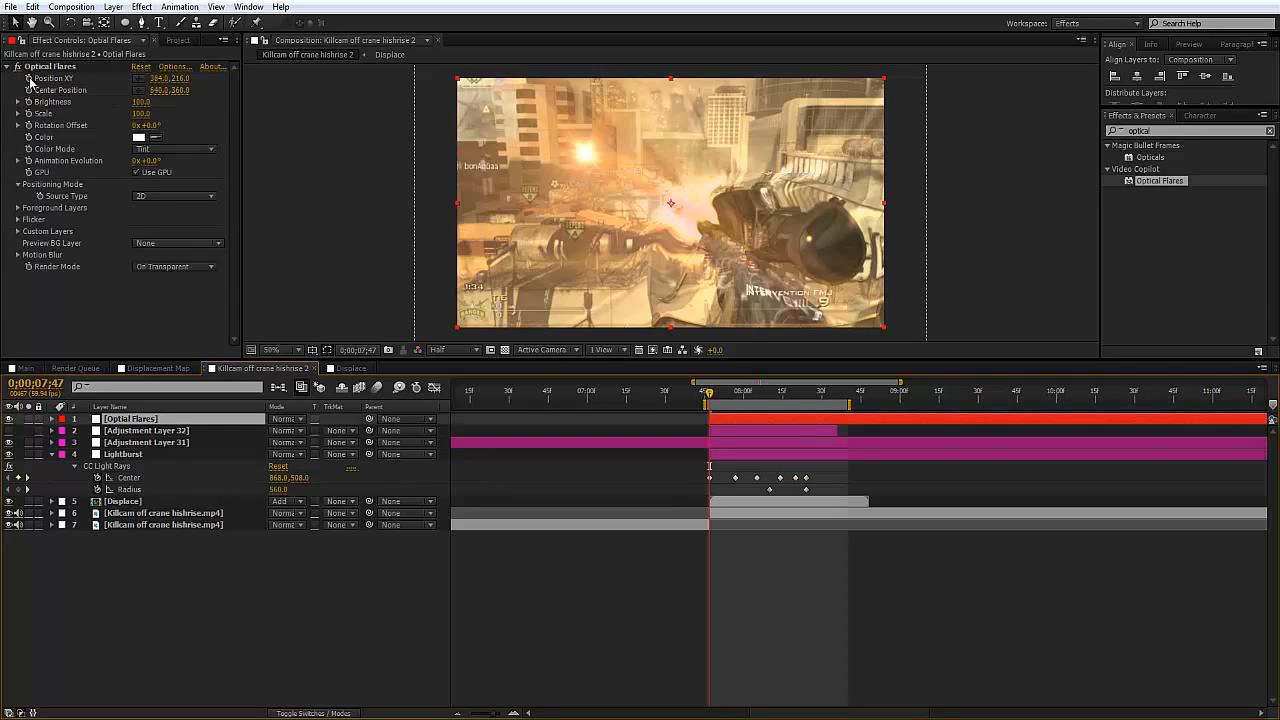
# Move the flare's Position XY to about 310, 380 in the composition.
pyautogui.click(139, 78)
pyautogui.click(643, 196)
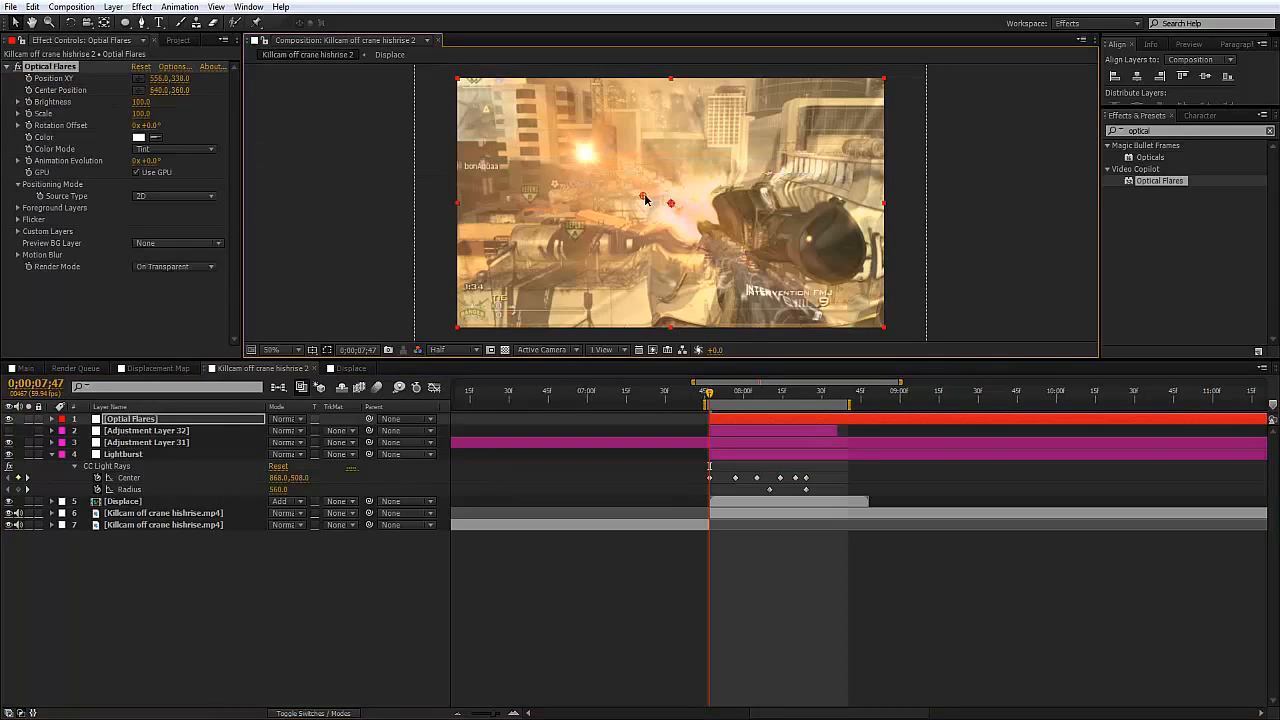
pyautogui.click(564, 213)
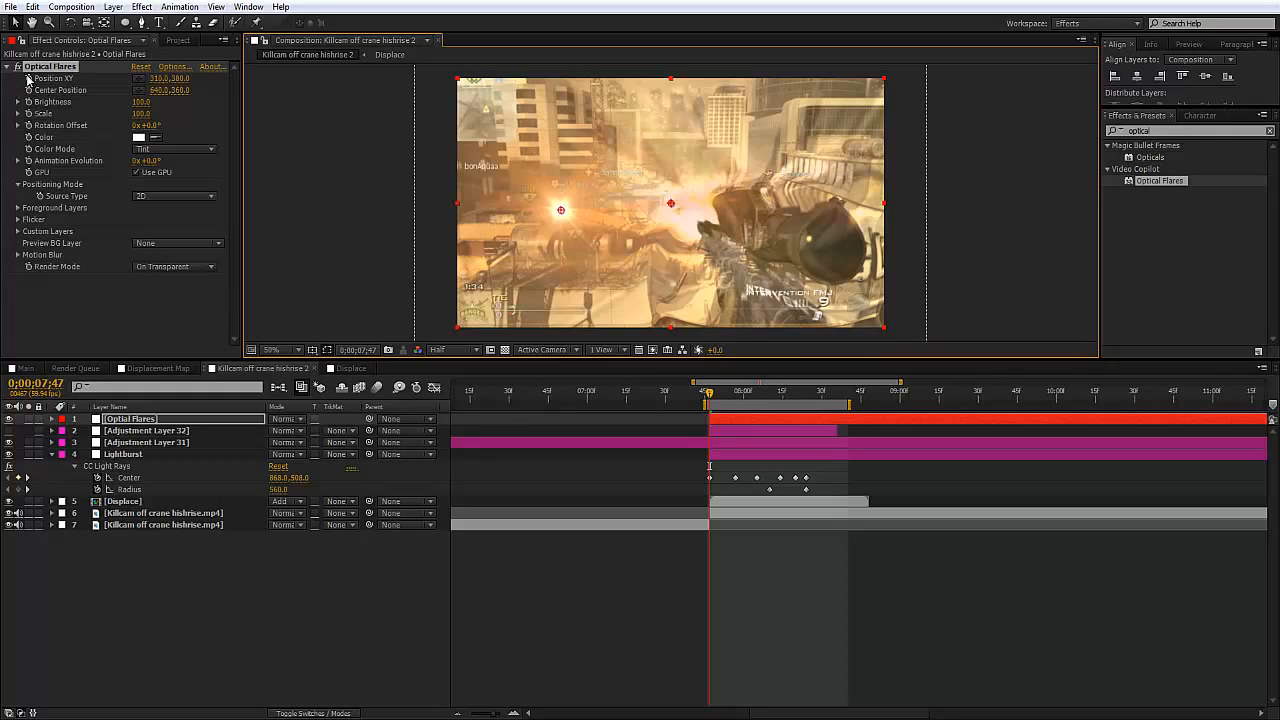
# Link the flare's Position XY by expression to the CC Light Rays Center on the Lightburst layer and check the tracking.
pyautogui.keyDown('alt'); pyautogui.click(29, 78); pyautogui.keyUp('alt')
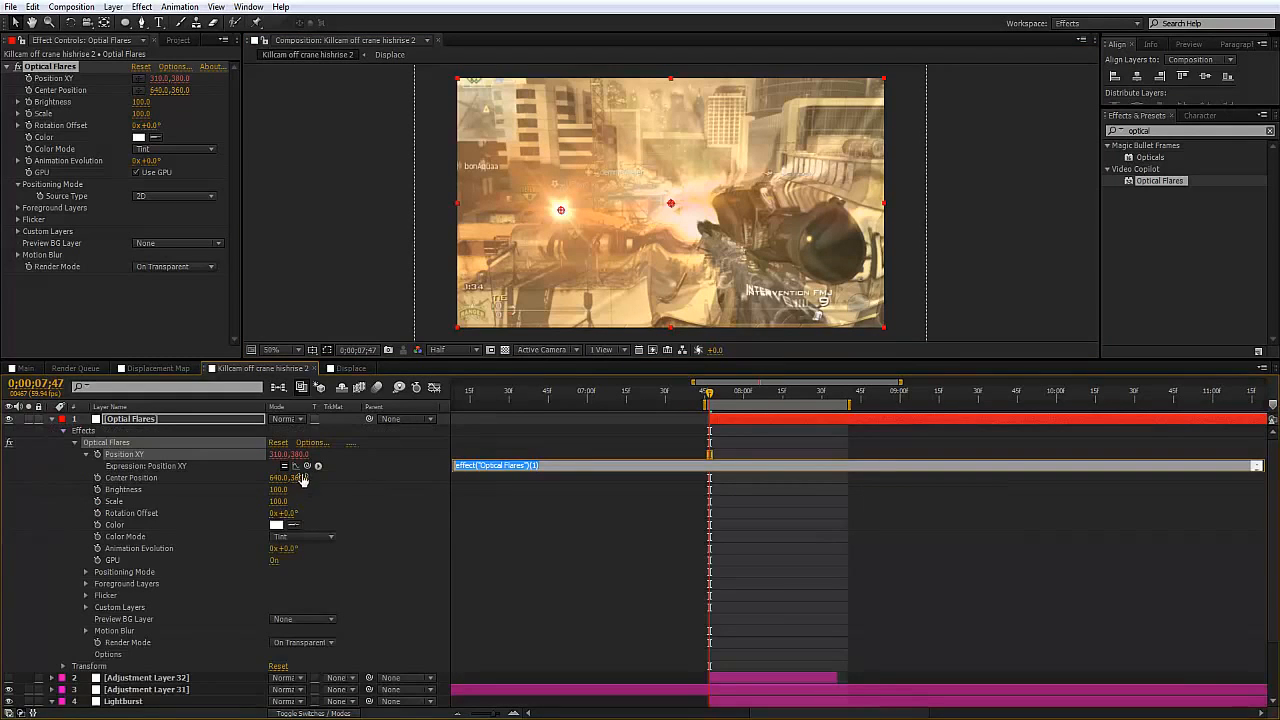
pyautogui.scroll(-2, 316, 485)
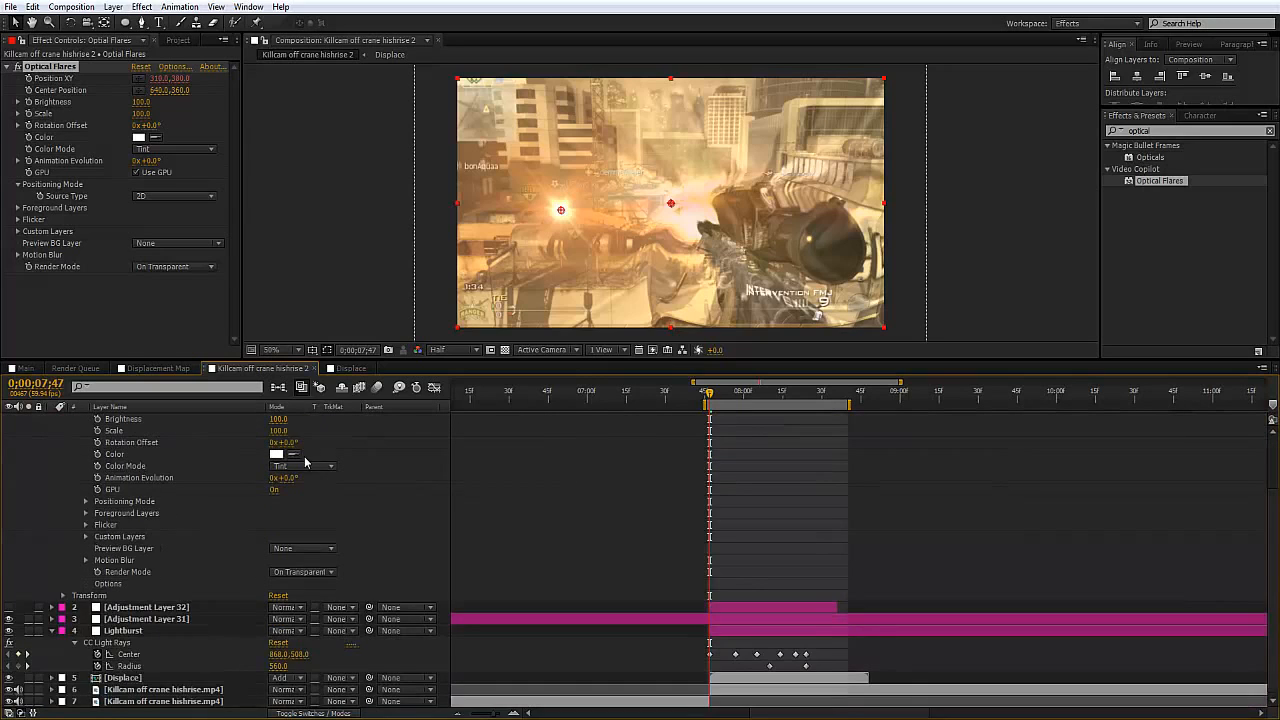
pyautogui.scroll(1, 306, 461)
pyautogui.moveTo(307, 430); pyautogui.dragTo(165, 697)
pyautogui.click(627, 541)
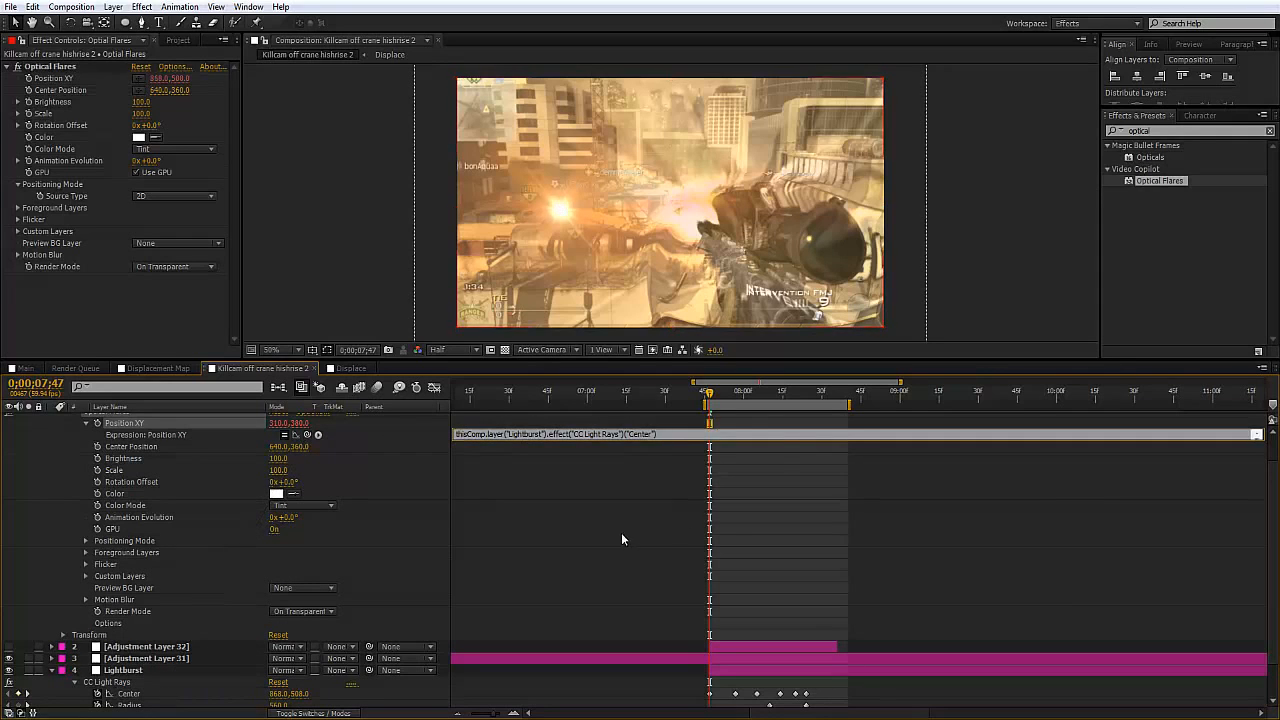
pyautogui.moveTo(712, 399); pyautogui.dragTo(786, 415)
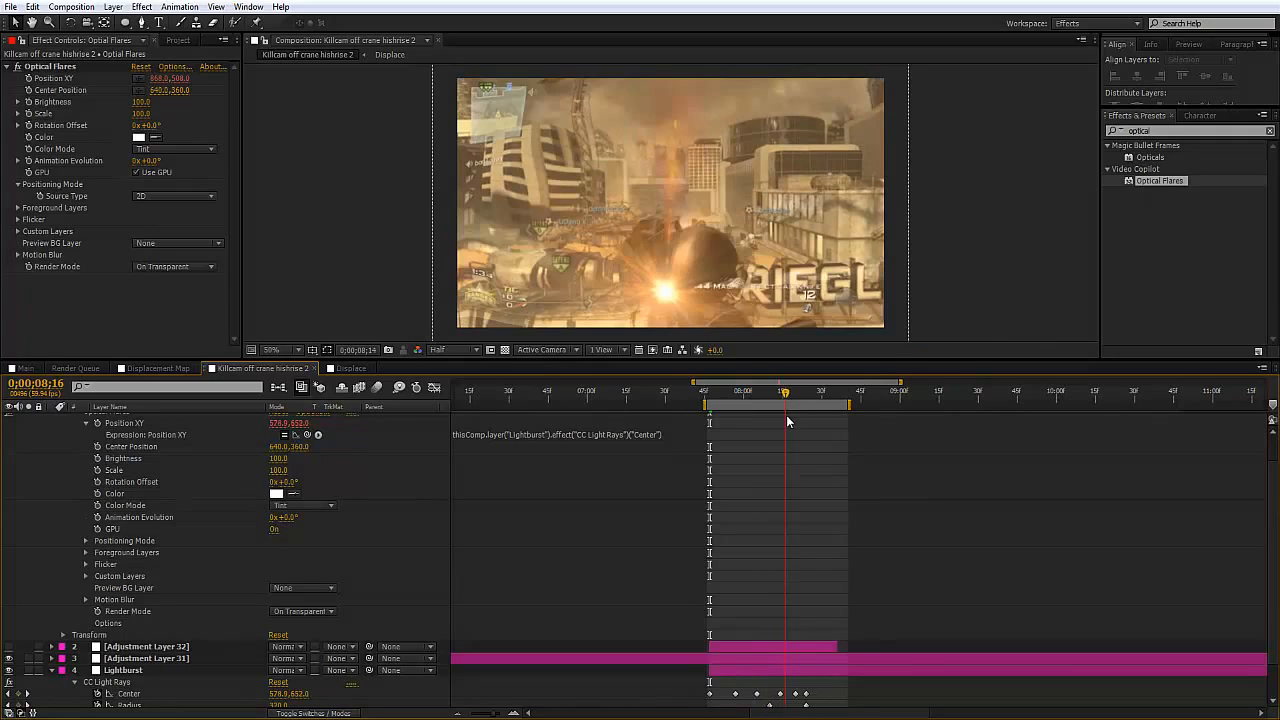
# Collapse the Lightburst and Optial Flares layers and place Optial Flares directly below Adjustment Layer 31.
pyautogui.click(52, 672)
pyautogui.scroll(1, 100, 465)
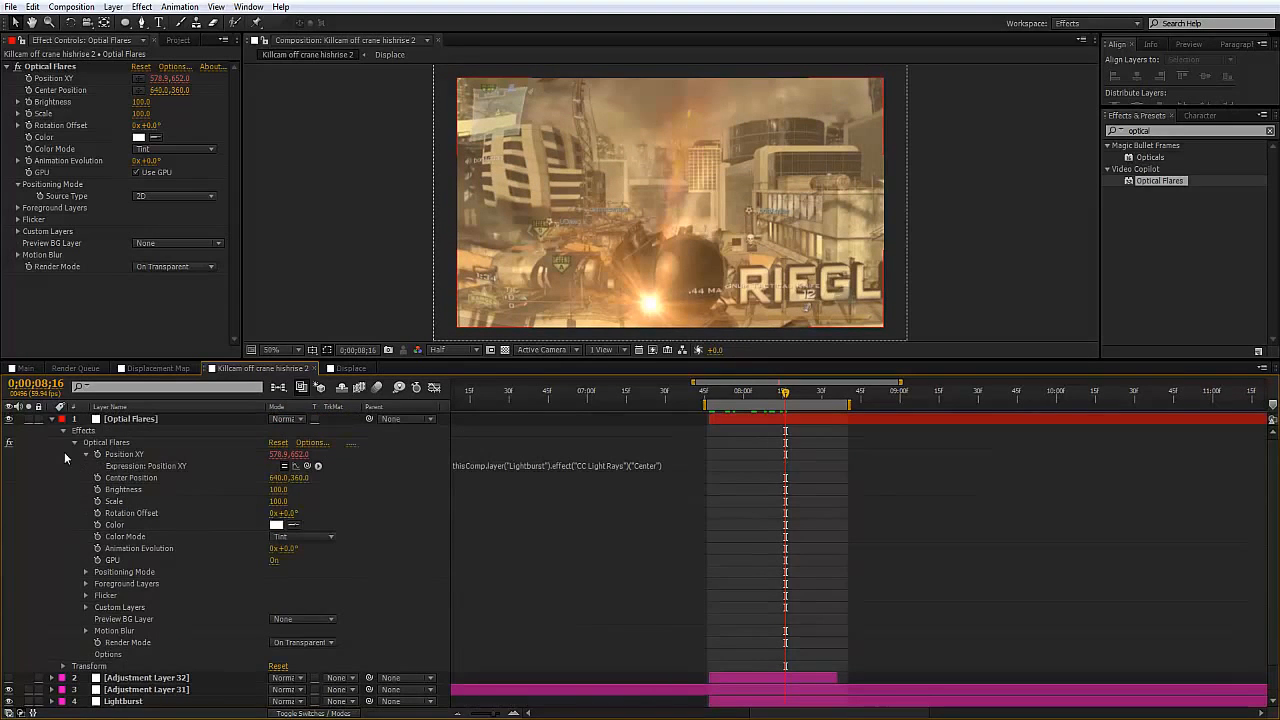
pyautogui.click(53, 420)
pyautogui.moveTo(118, 420); pyautogui.dragTo(120, 449)
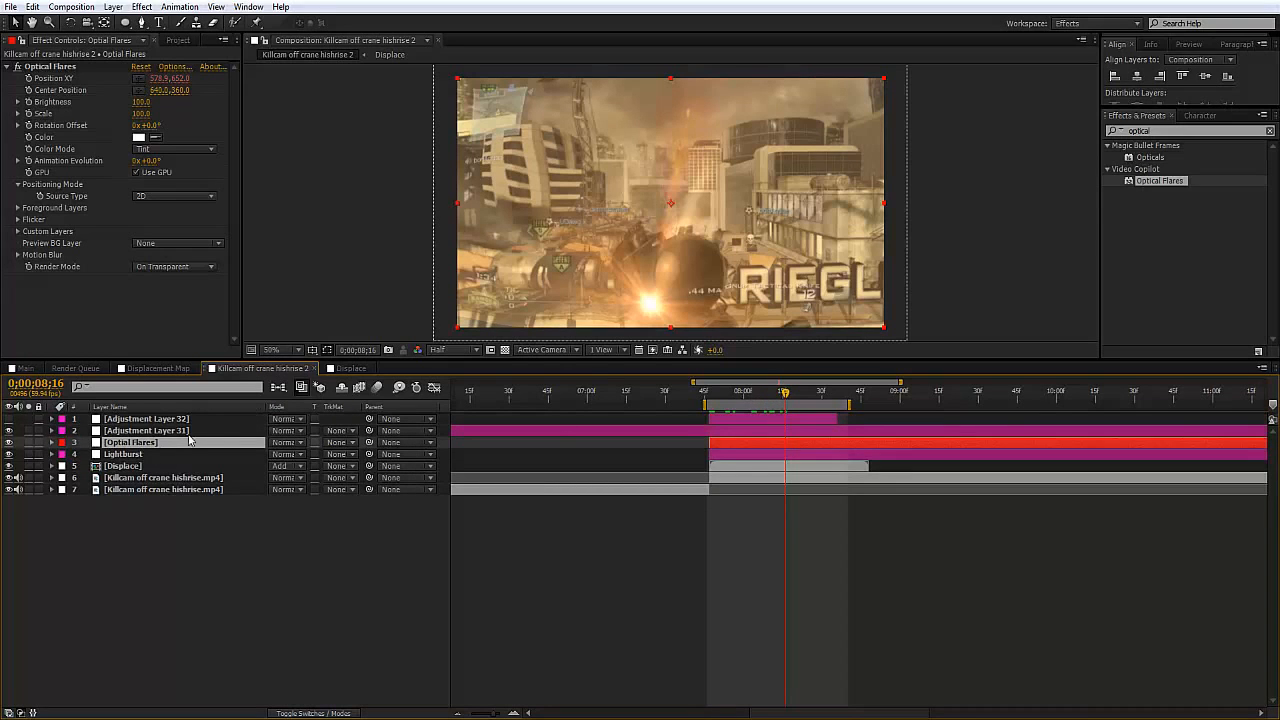
pyautogui.click(147, 420)
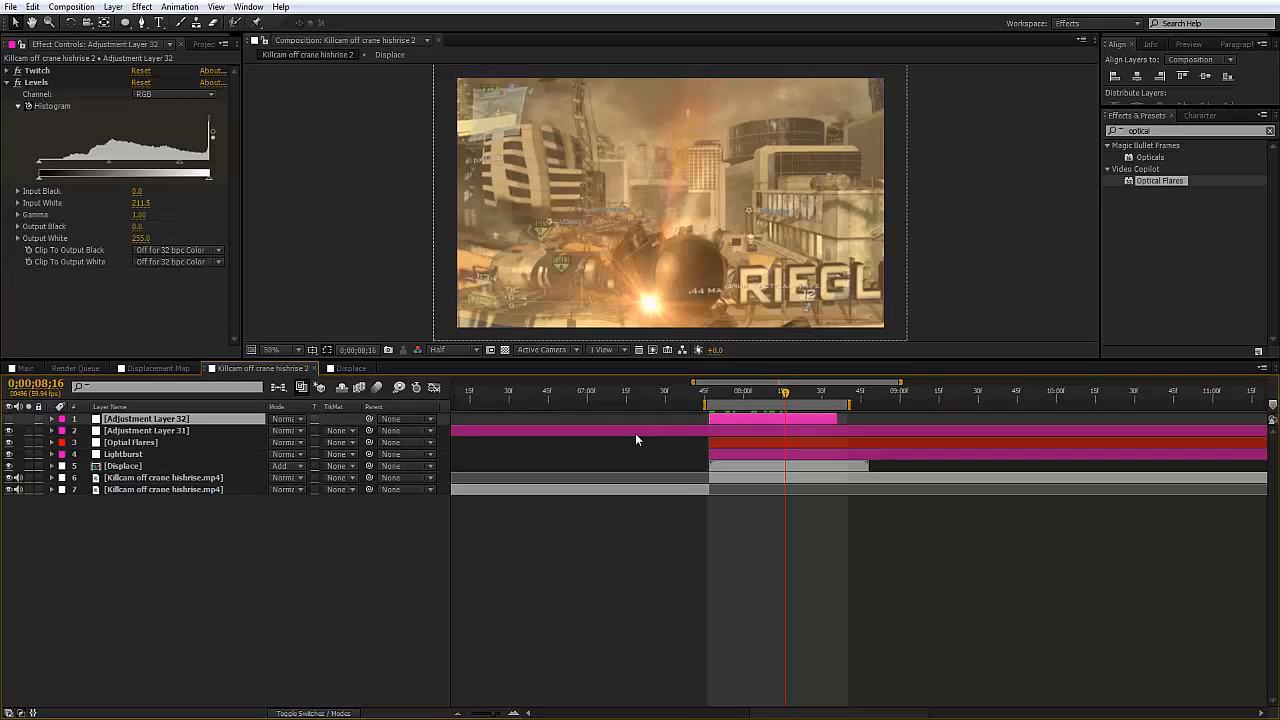
pyautogui.click(795, 451)
pyautogui.click(795, 442)
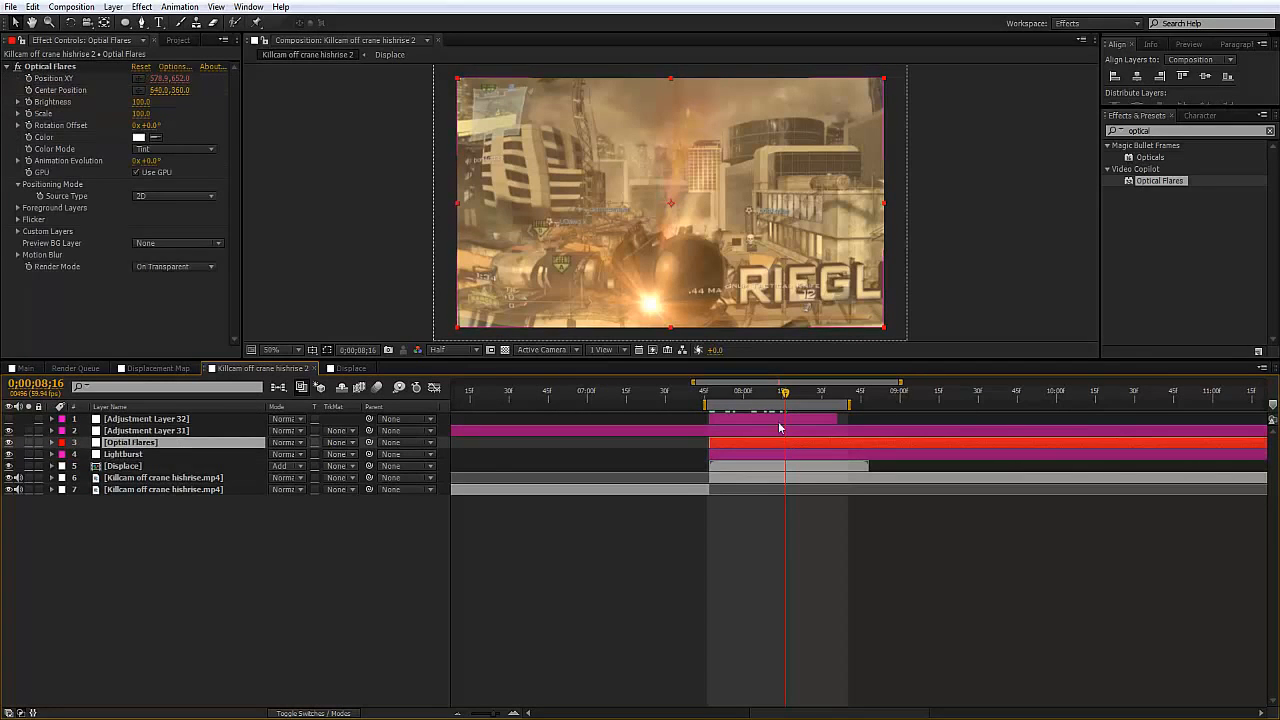
# Keyframe the flare's Brightness from 100 at 0;00;08;16 down to 0 at 0;00;08;28 and scrub through the fade.
pyautogui.click(29, 102)
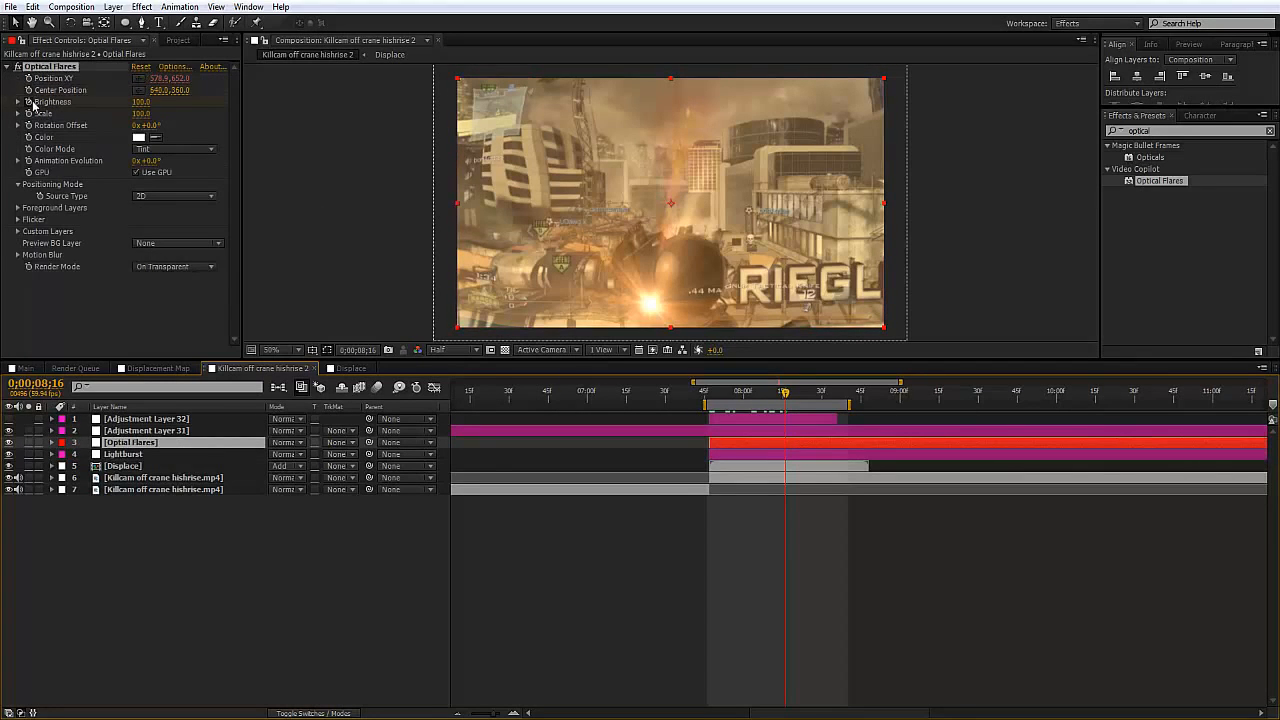
pyautogui.click(816, 391)
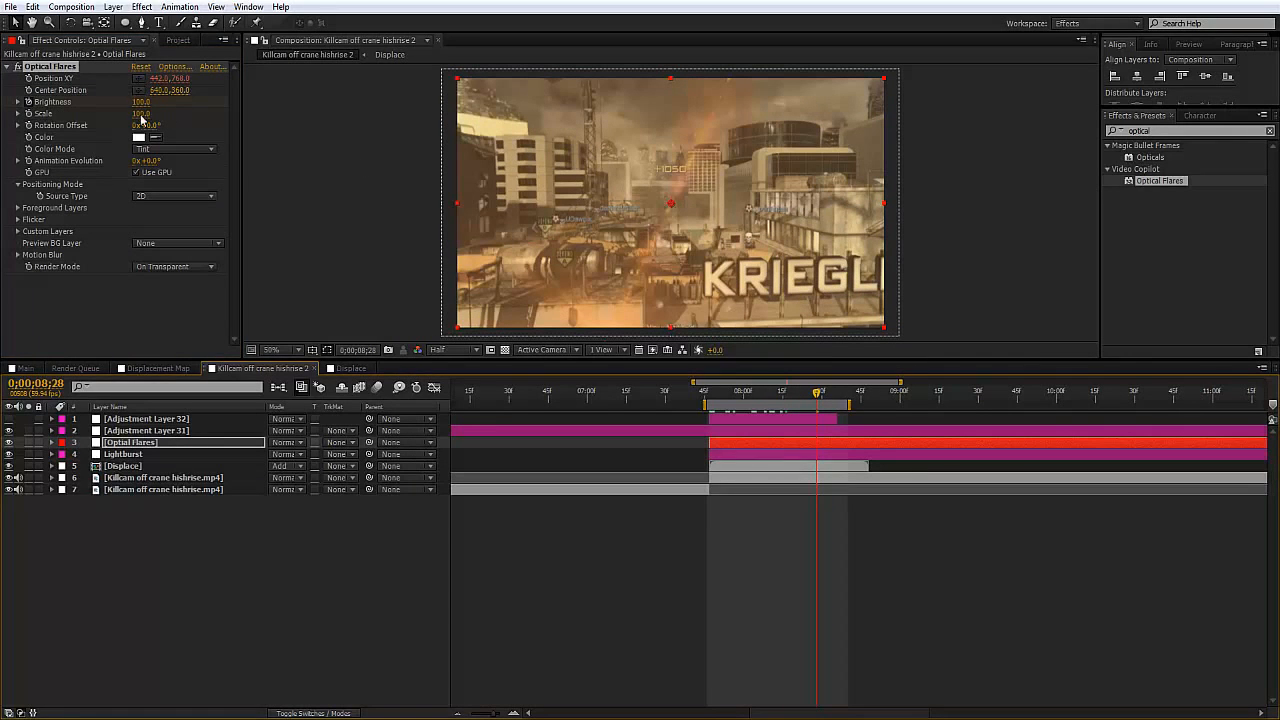
pyautogui.click(143, 113)
pyautogui.write('0')
pyautogui.press('Return')
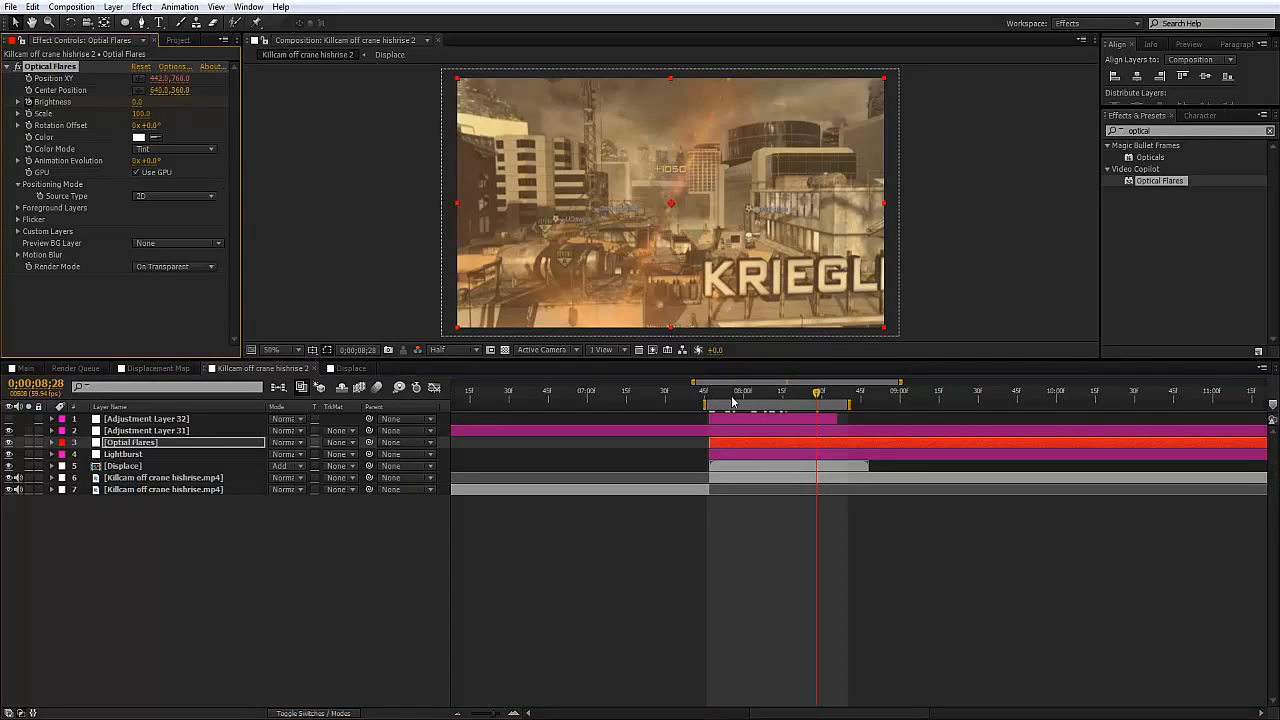
pyautogui.moveTo(763, 394); pyautogui.dragTo(781, 399)
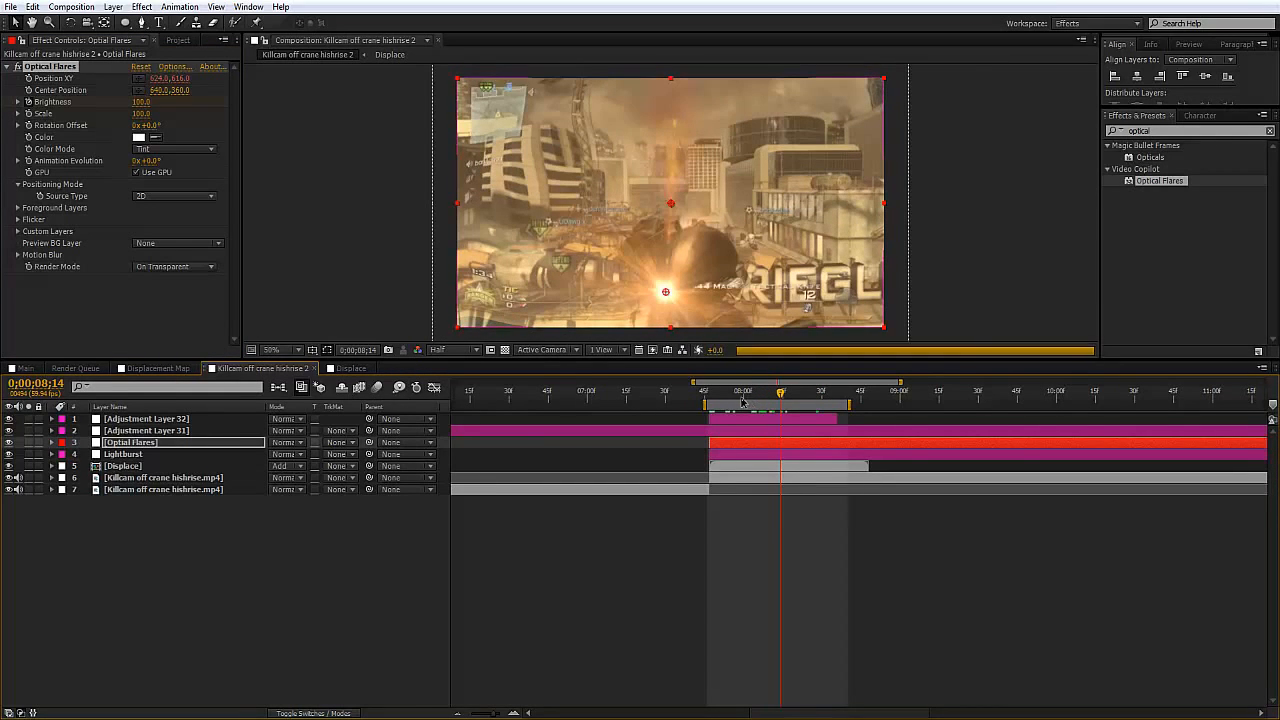
pyautogui.moveTo(712, 399); pyautogui.dragTo(800, 412)
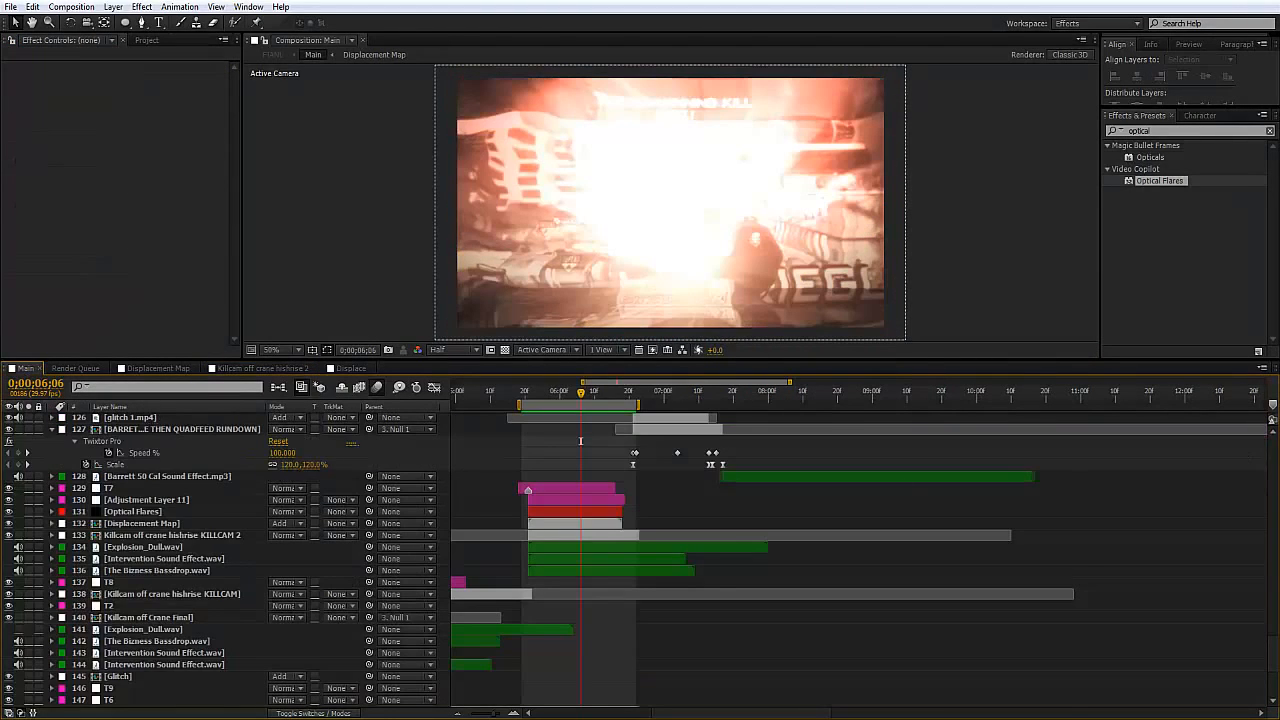
# Copy Adjustment Layer 5 with its Looks effect from the Main composition to the top of Killcam off crane hishrise 2 and preview the shot.
pyautogui.scroll(3, 1275, 648)
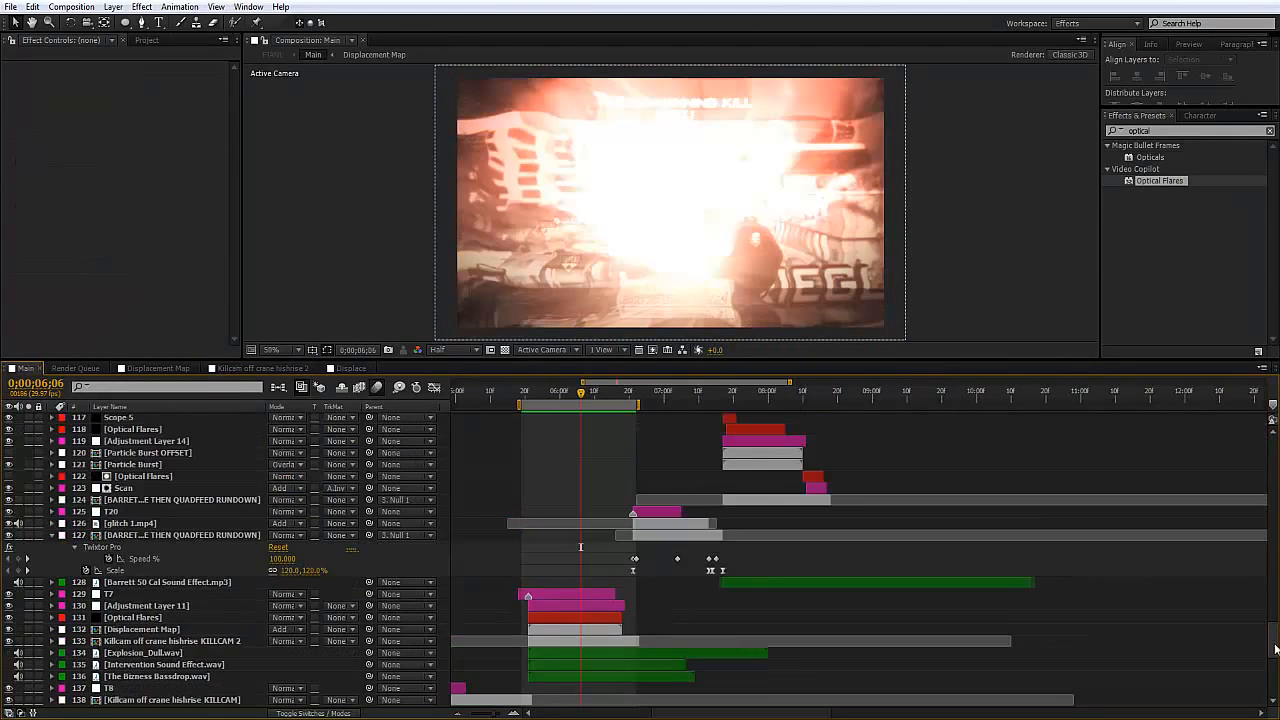
pyautogui.moveTo(1277, 480); pyautogui.dragTo(1275, 428)
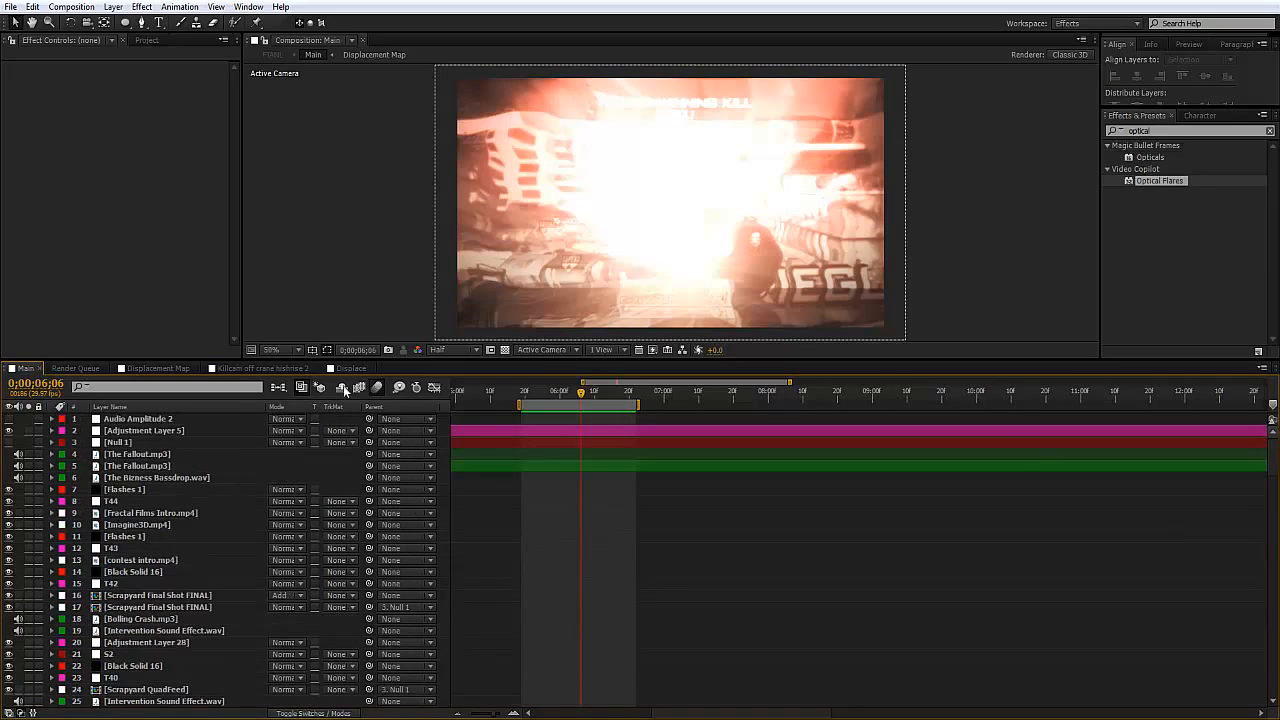
pyautogui.click(163, 431)
pyautogui.click(246, 369)
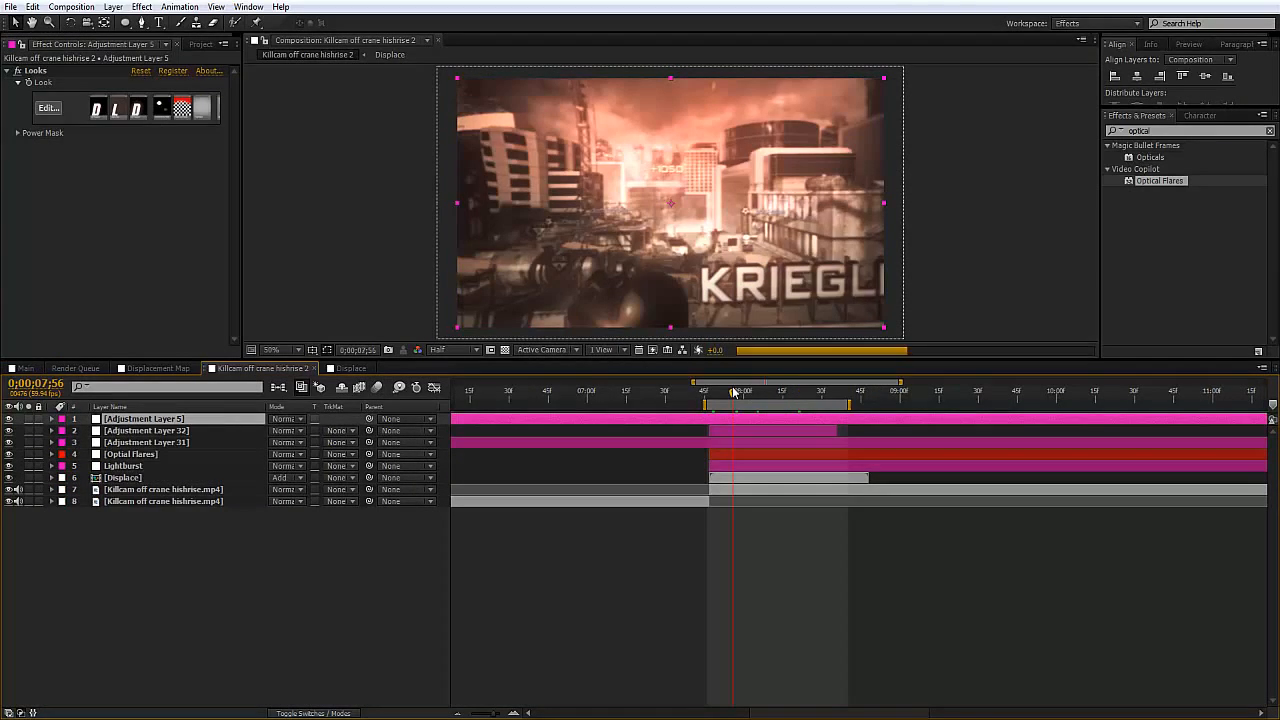
pyautogui.moveTo(734, 394); pyautogui.dragTo(796, 396)
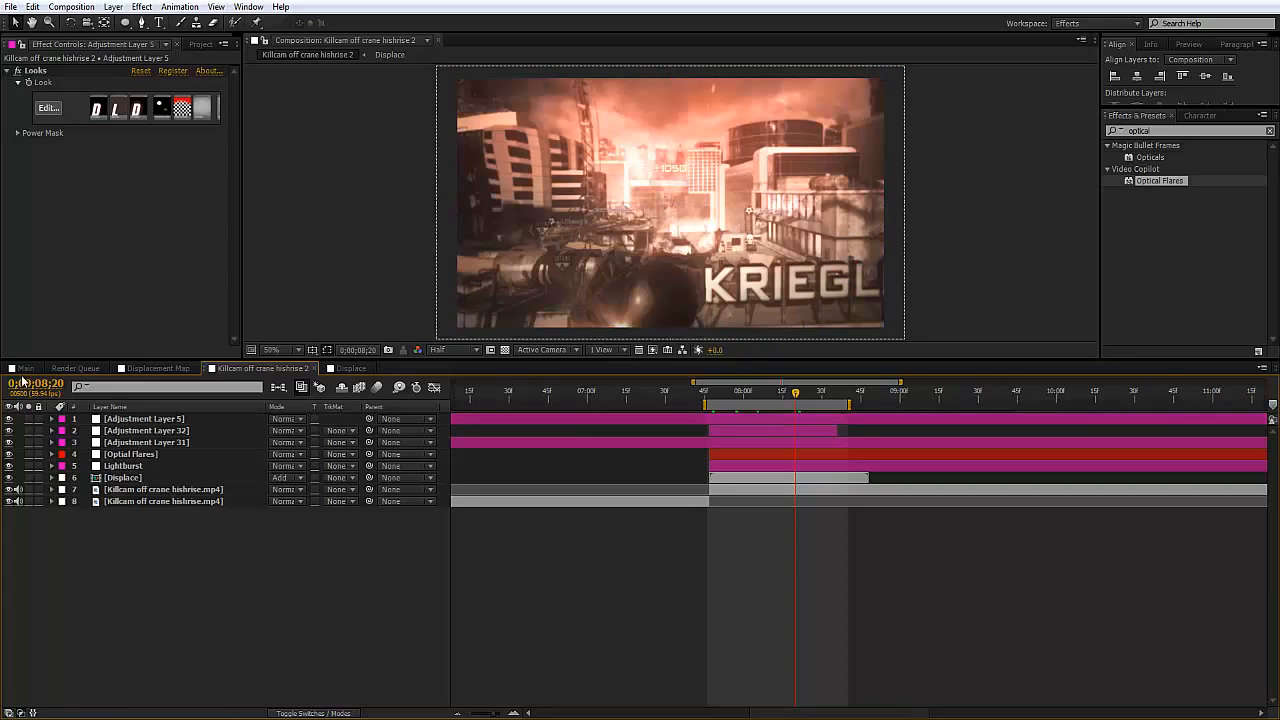
# In the Main composition, scrub the original shockwave shot and examine the effects on its T7, Displacement Map and Optical Flares layers.
pyautogui.click(26, 368)
pyautogui.scroll(-20, 1267, 514)
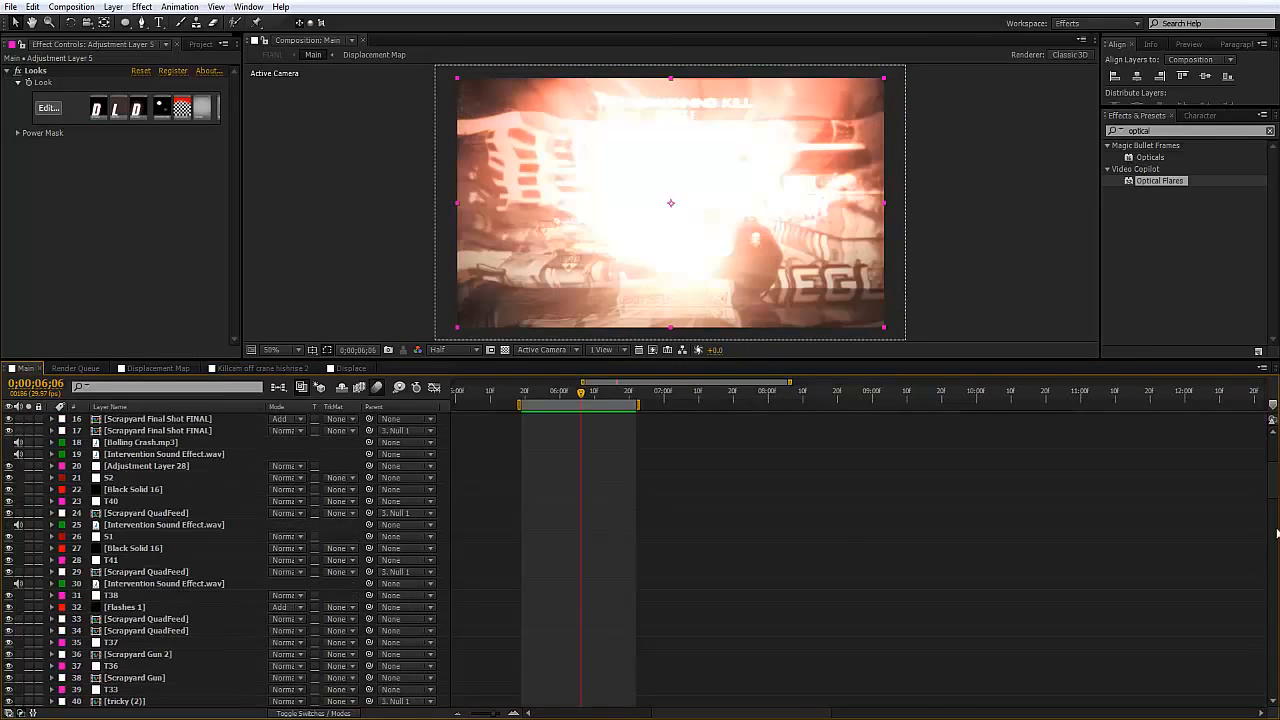
pyautogui.scroll(-10, 1267, 514)
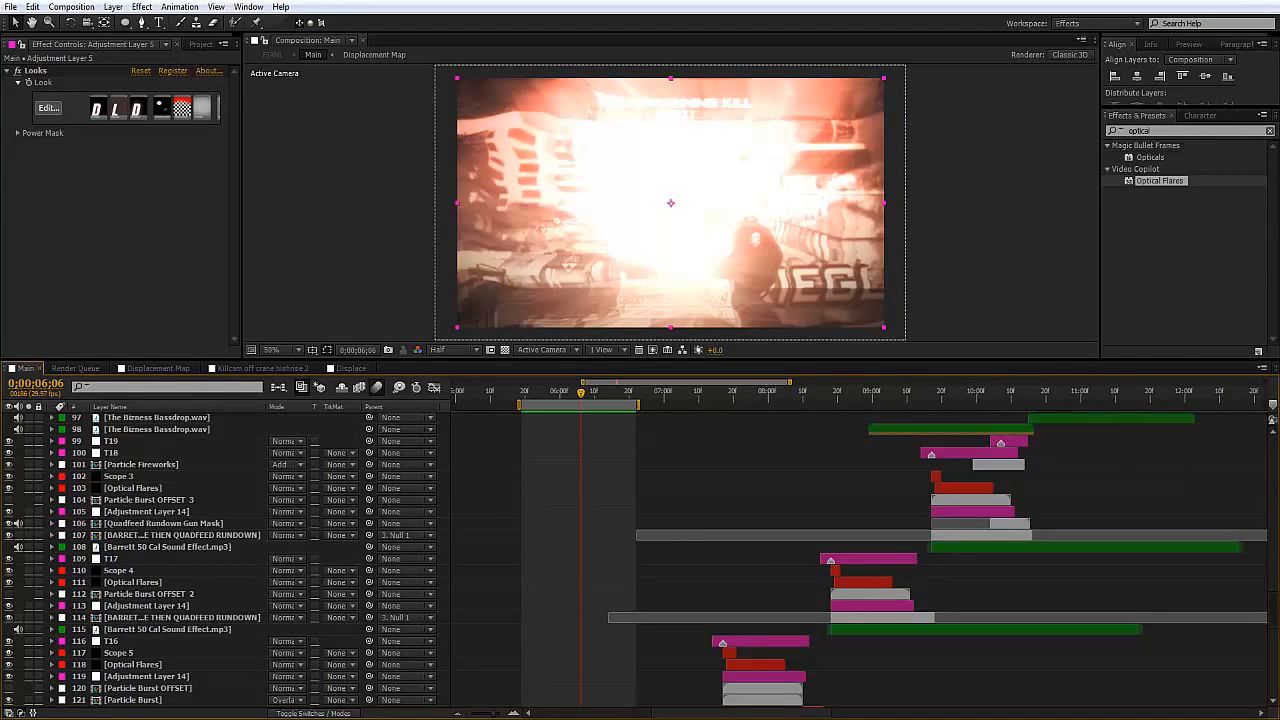
pyautogui.scroll(4, 600, 520)
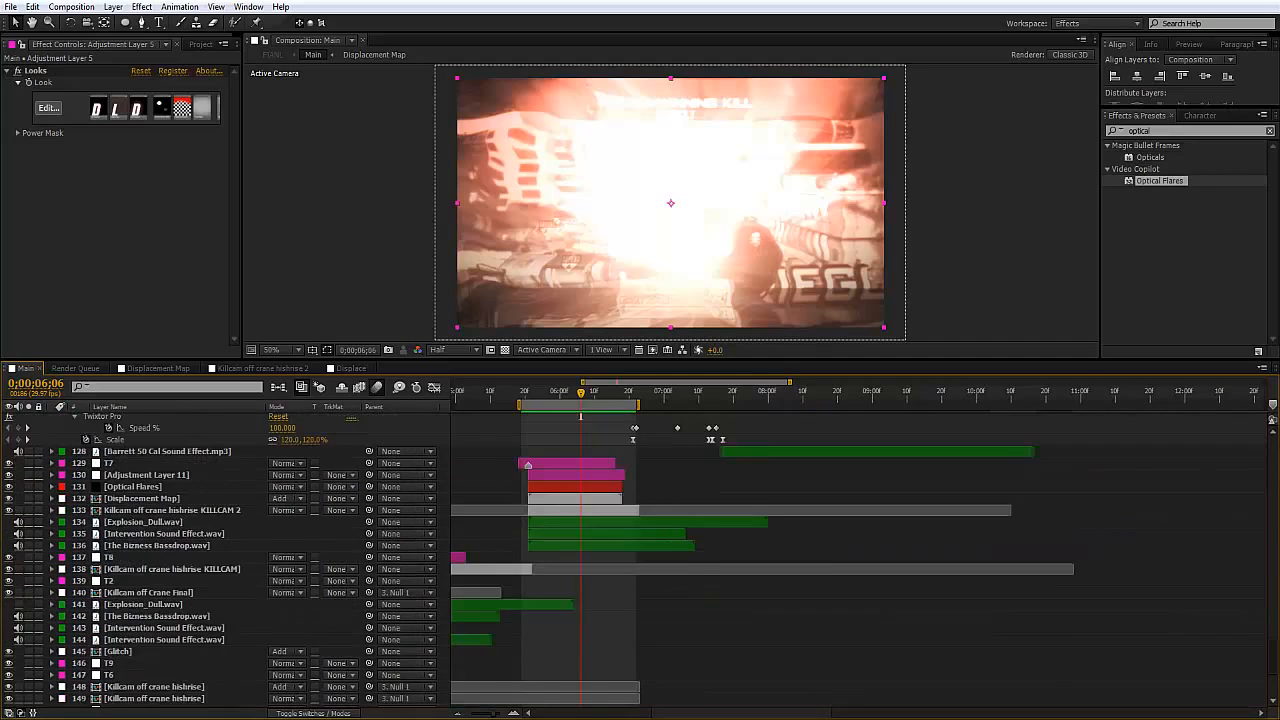
pyautogui.click(602, 393)
pyautogui.moveTo(602, 393); pyautogui.dragTo(570, 393)
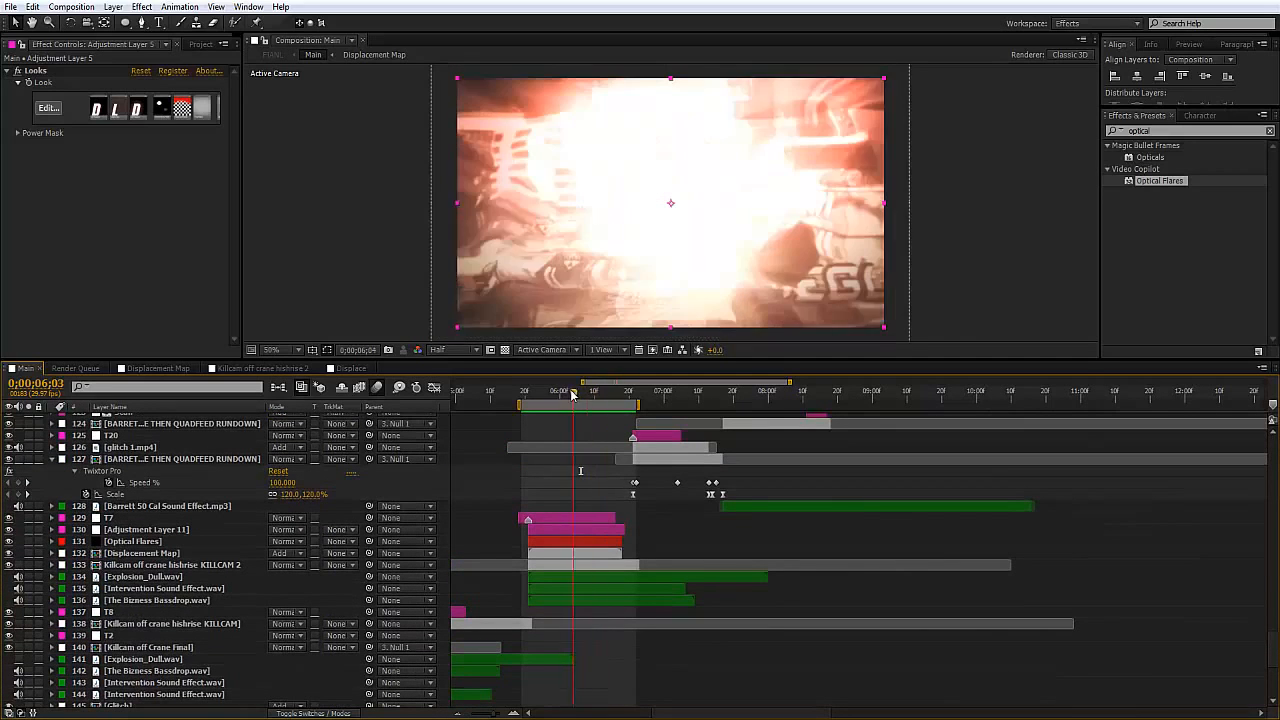
pyautogui.click(570, 529)
pyautogui.click(573, 518)
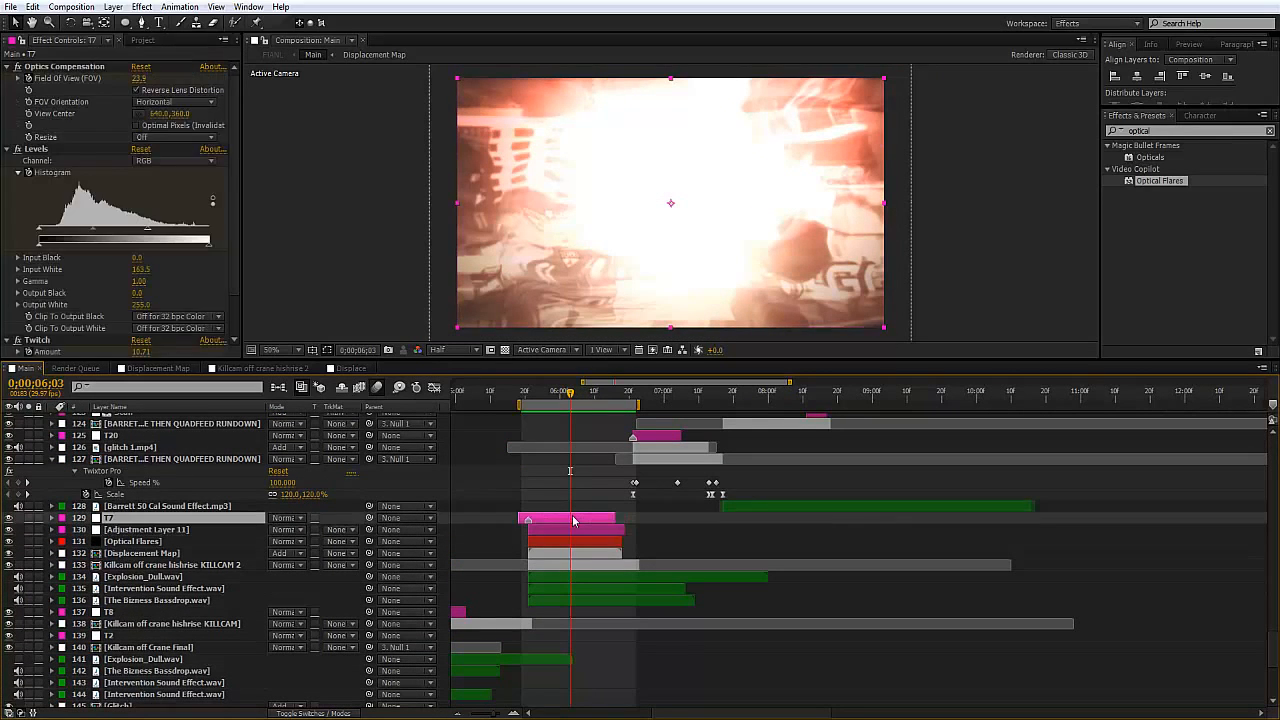
pyautogui.scroll(-1, 173, 288)
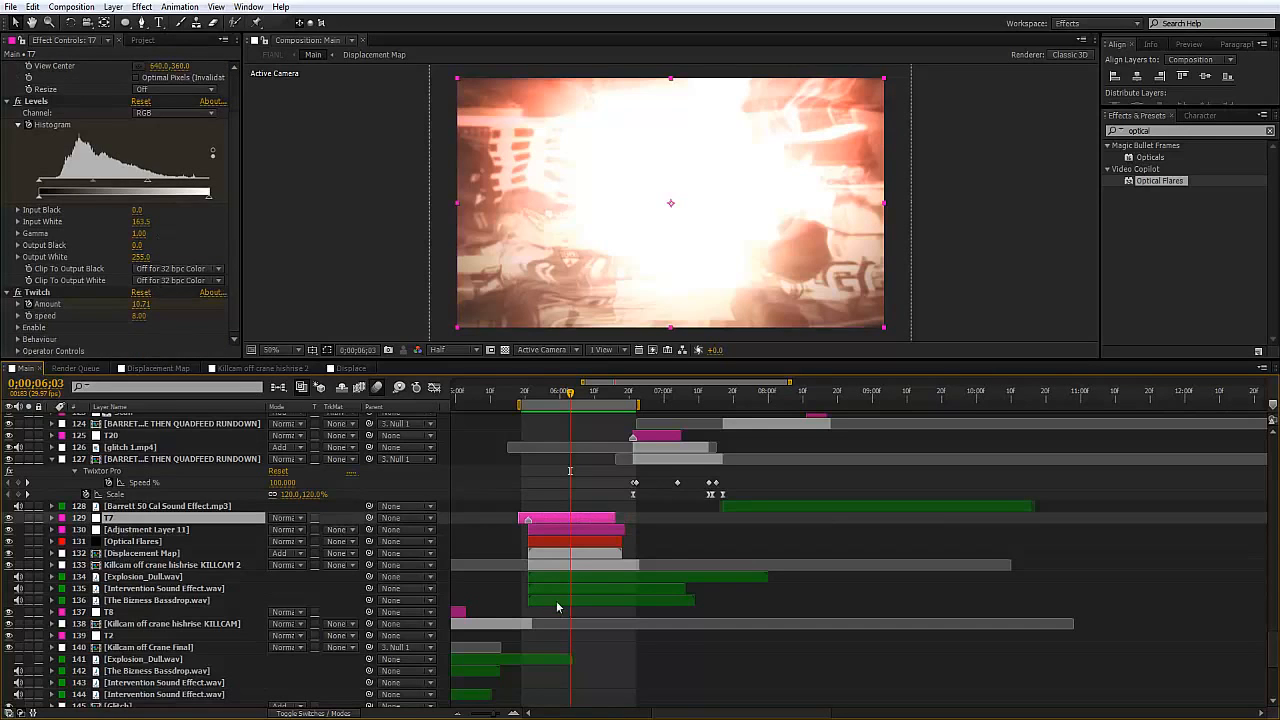
pyautogui.click(574, 553)
pyautogui.click(574, 548)
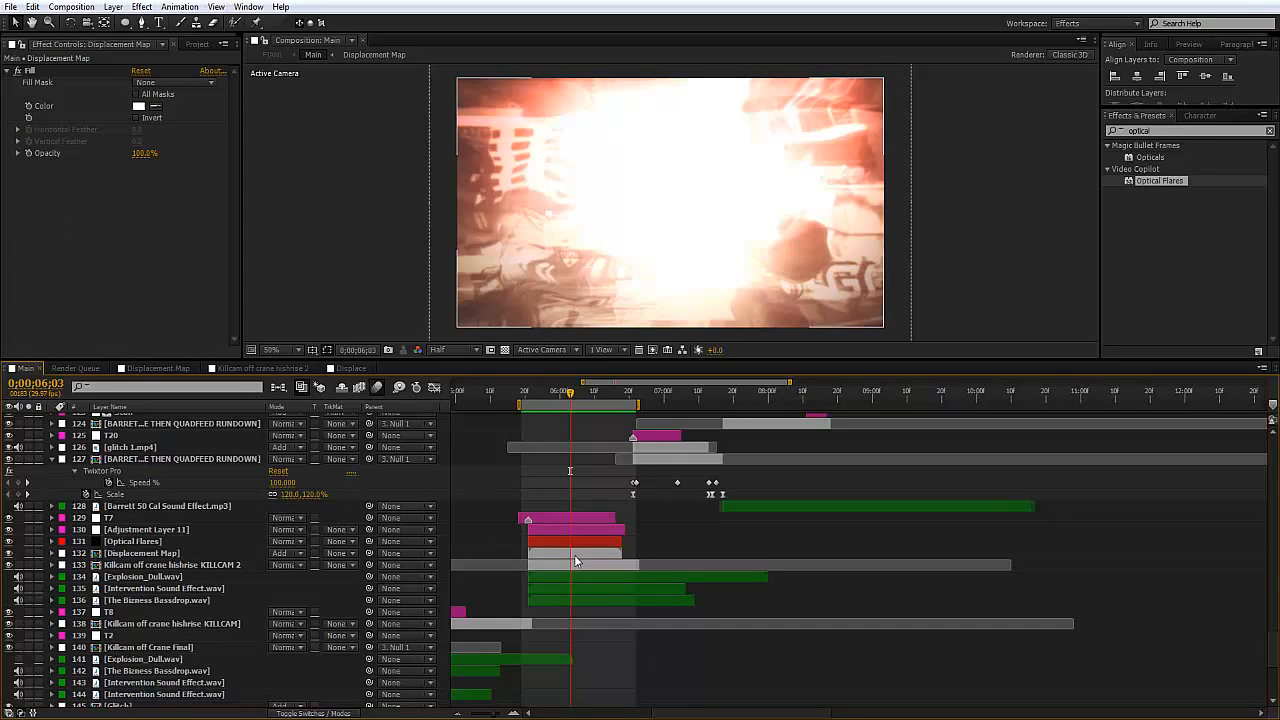
pyautogui.click(579, 552)
pyautogui.click(586, 540)
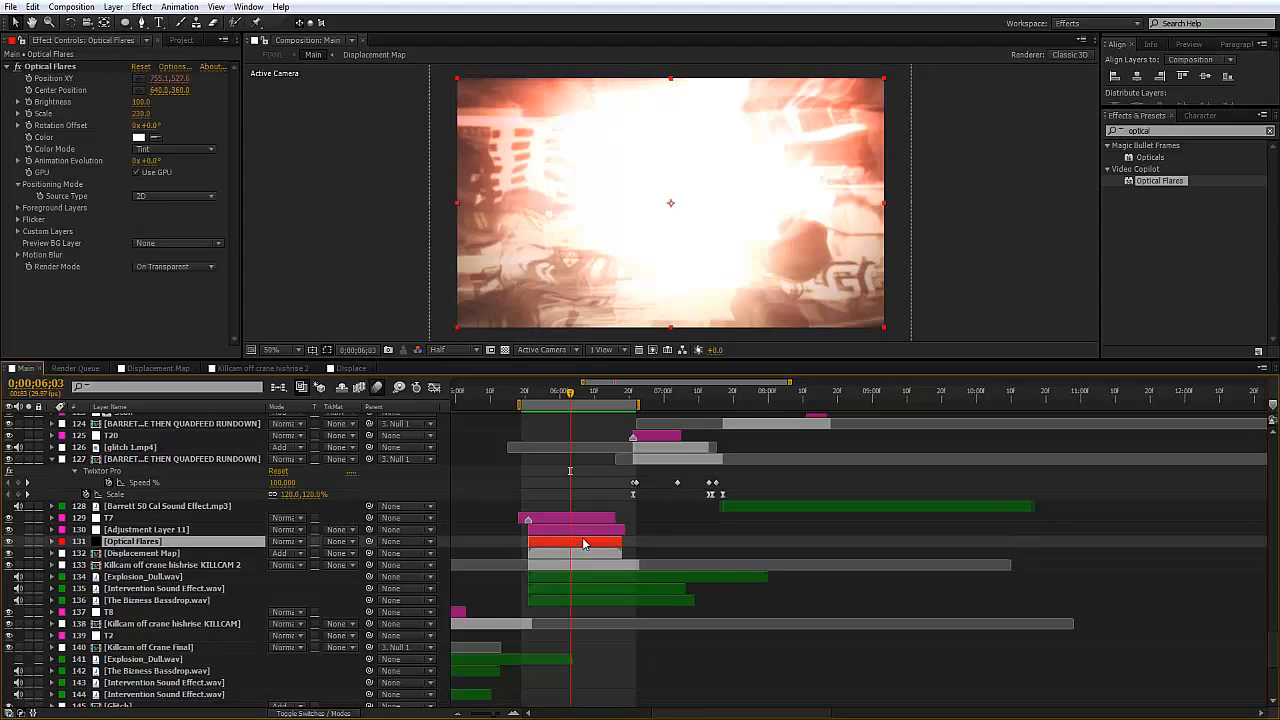
# Return to the Killcam off crane hishrise 2 composition and scrub through the graded shockwave up to 0;00;08;08.
pyautogui.click(352, 367)
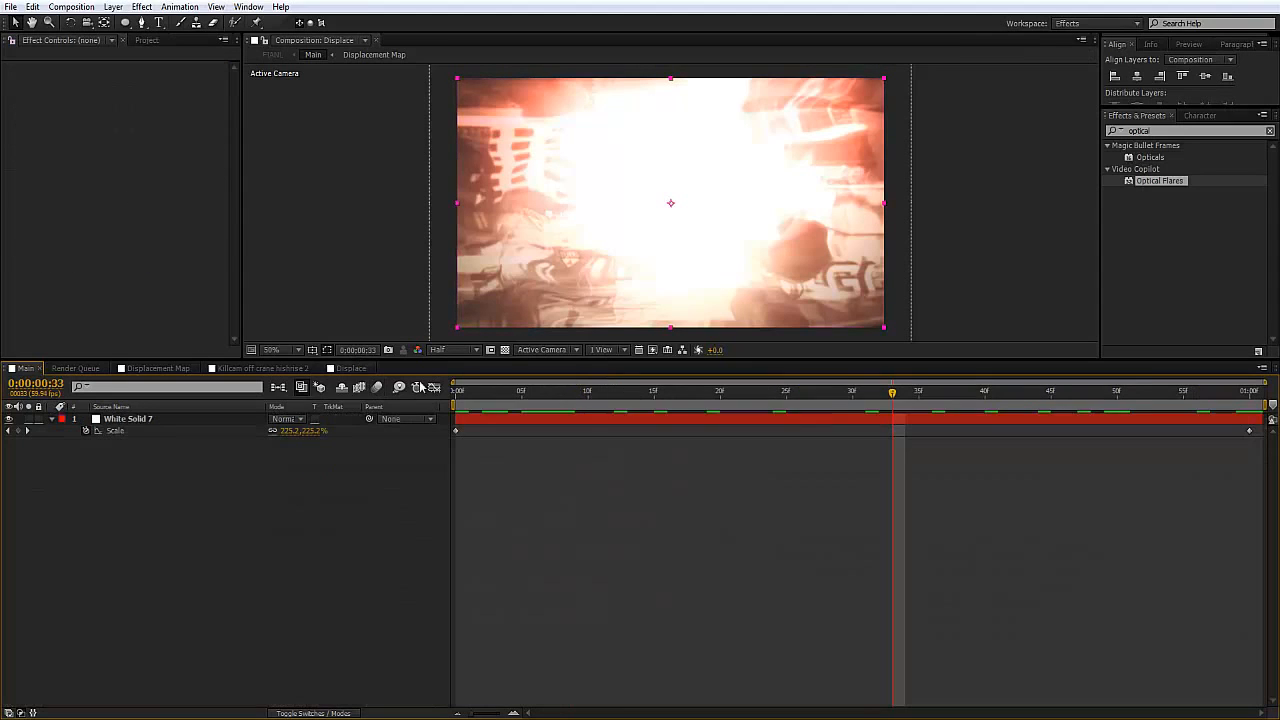
pyautogui.click(288, 369)
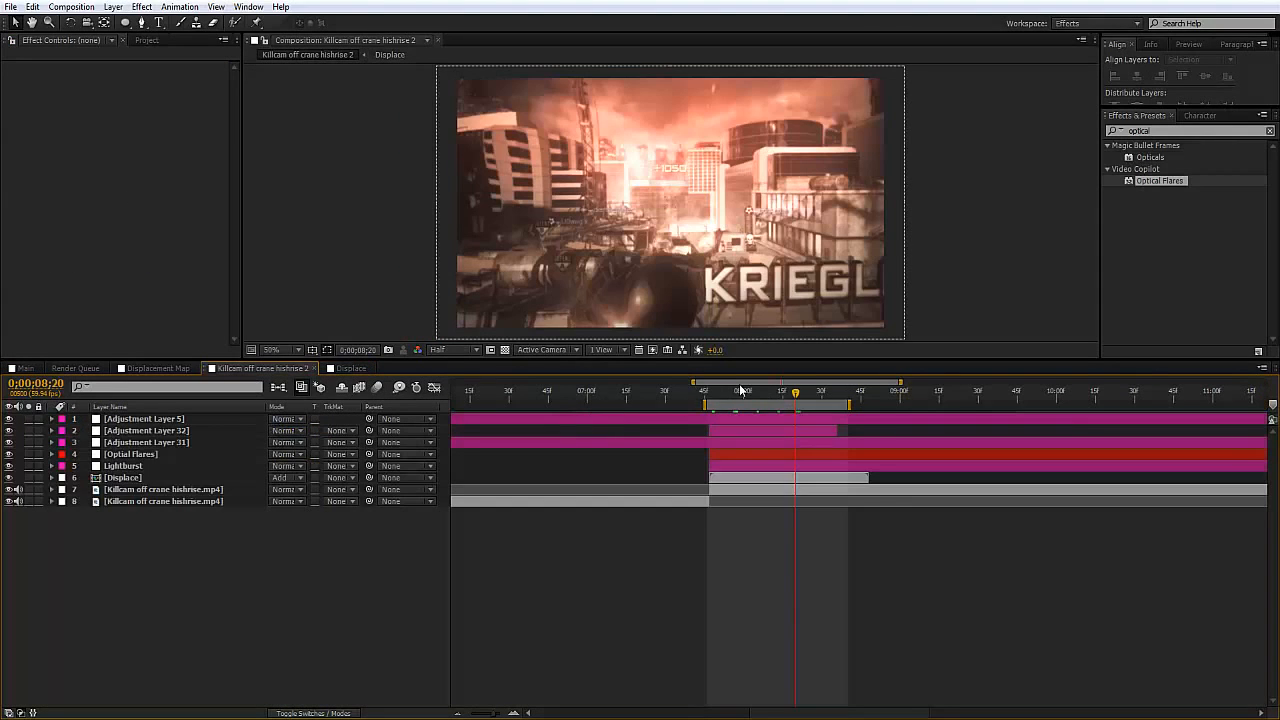
pyautogui.moveTo(741, 390); pyautogui.dragTo(765, 403)
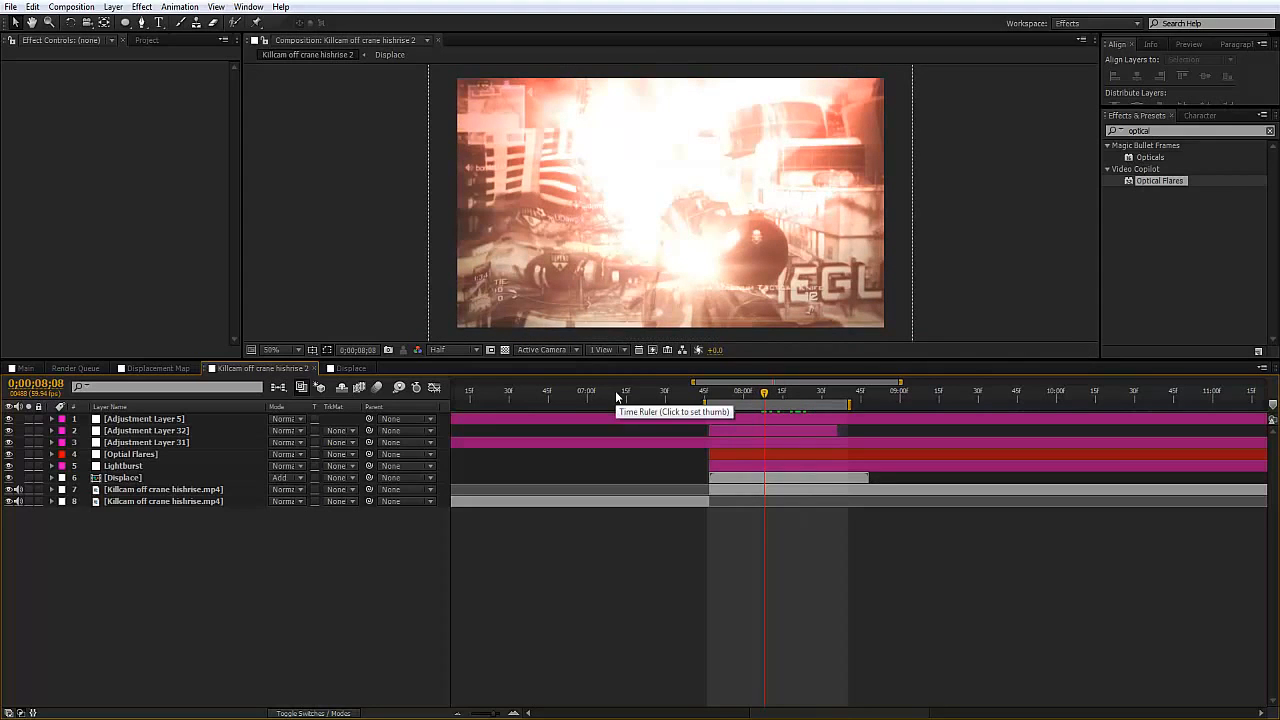